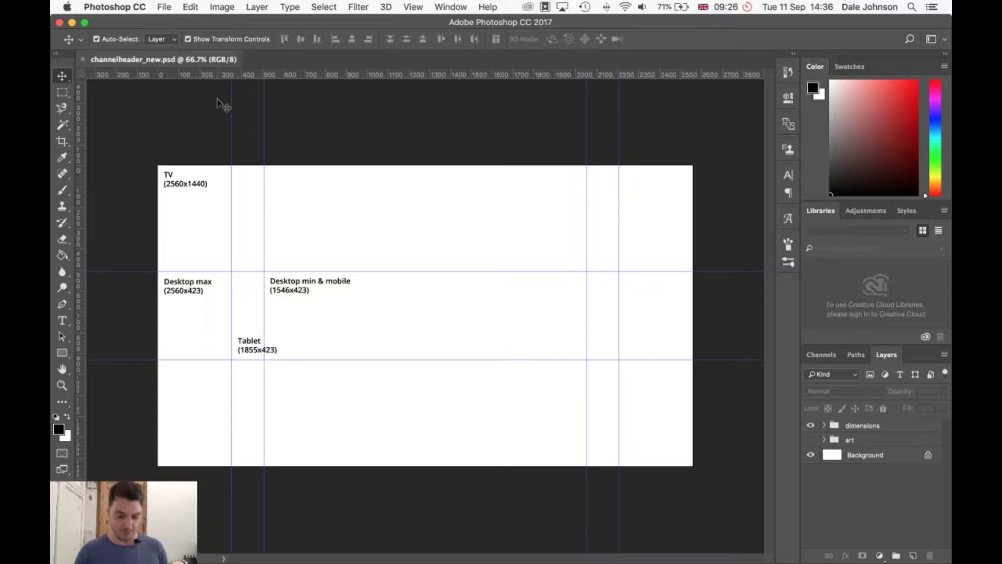
Check the channel header template's pixel dimensions in the Image Size dialog
key(super+alt+i)
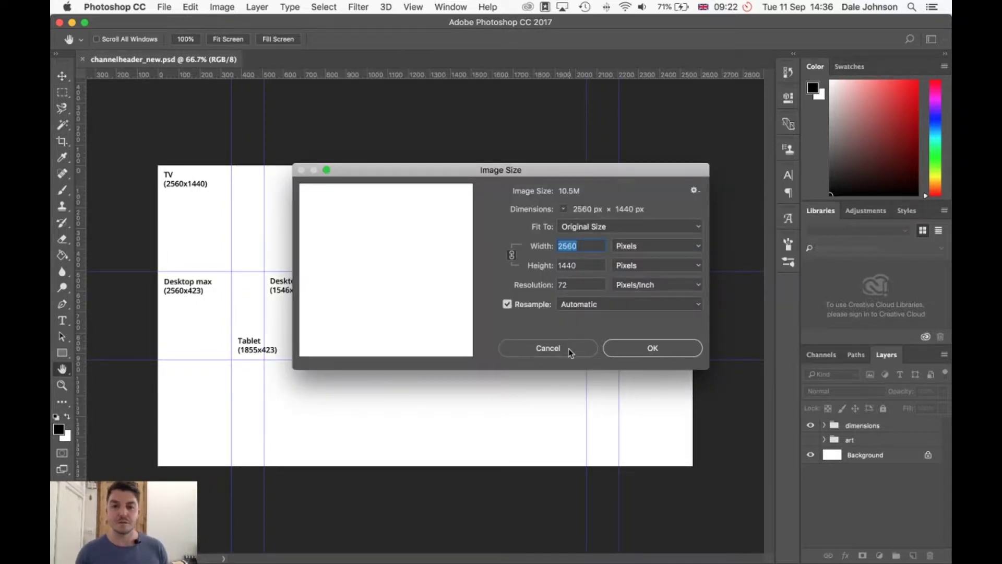
click(547, 348)
click(165, 7)
click(463, 105)
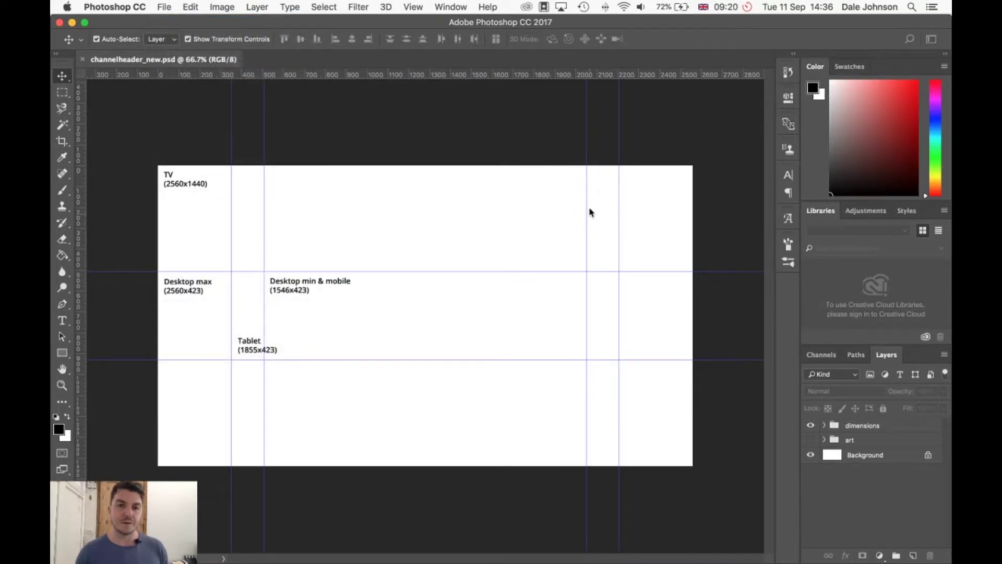
key(super+n)
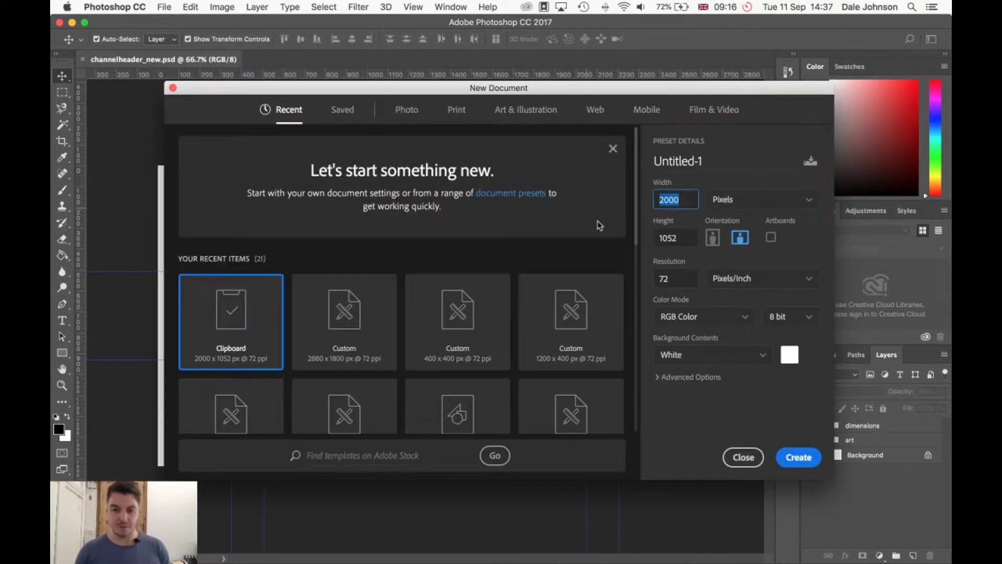
text(2)
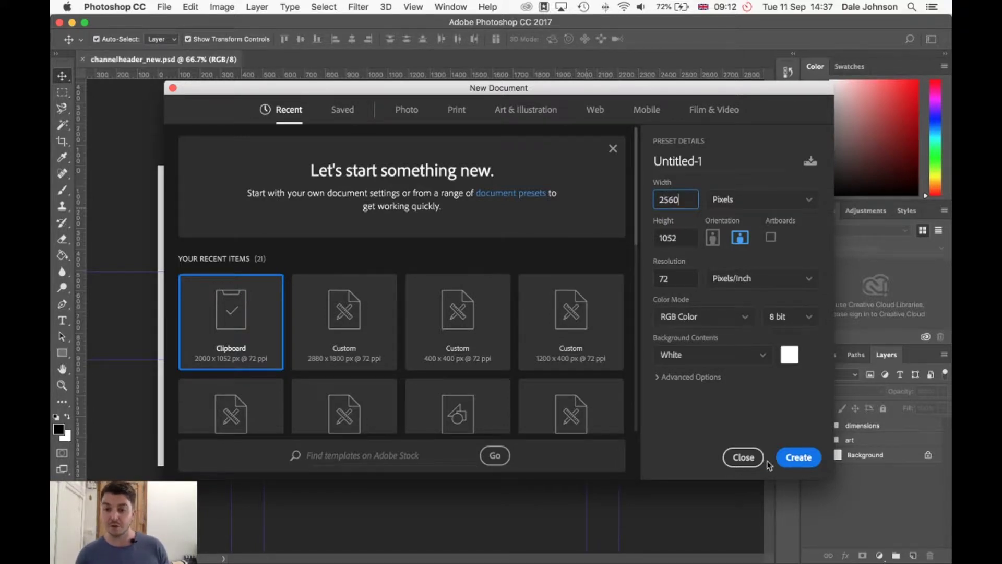
click(744, 458)
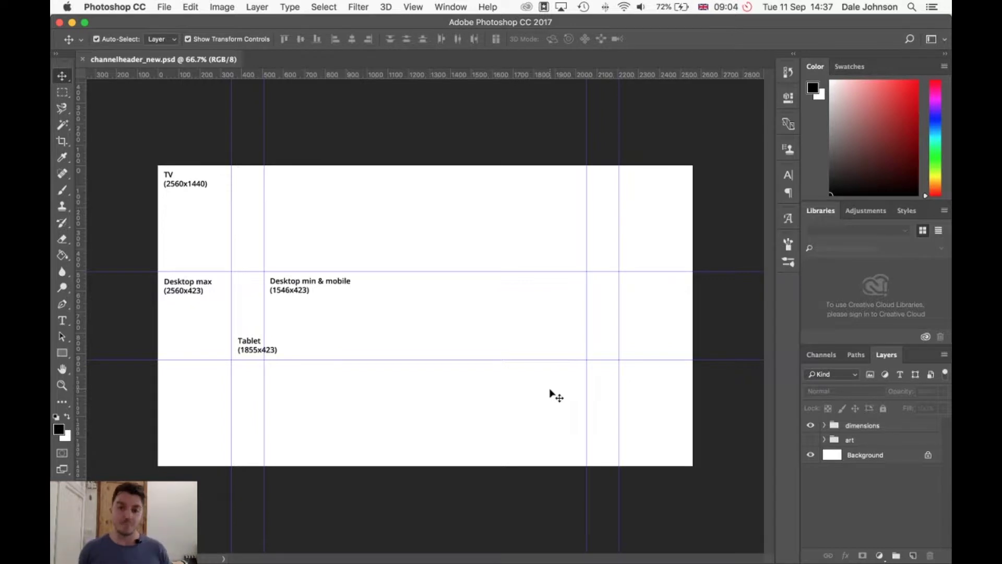
Open the Unsplash JPEG portrait of the woman in the hat from the Desktop folder
click(164, 7)
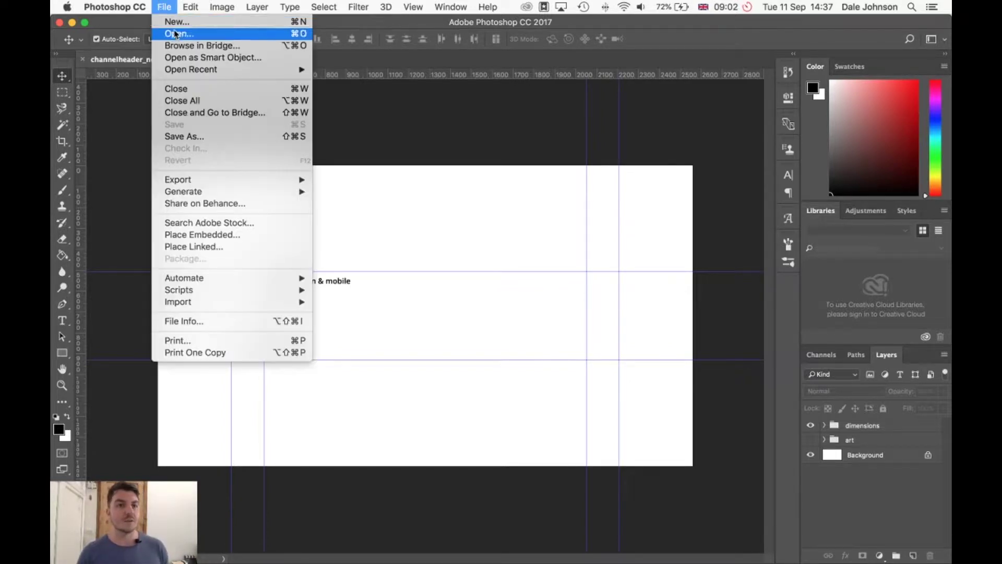
click(192, 34)
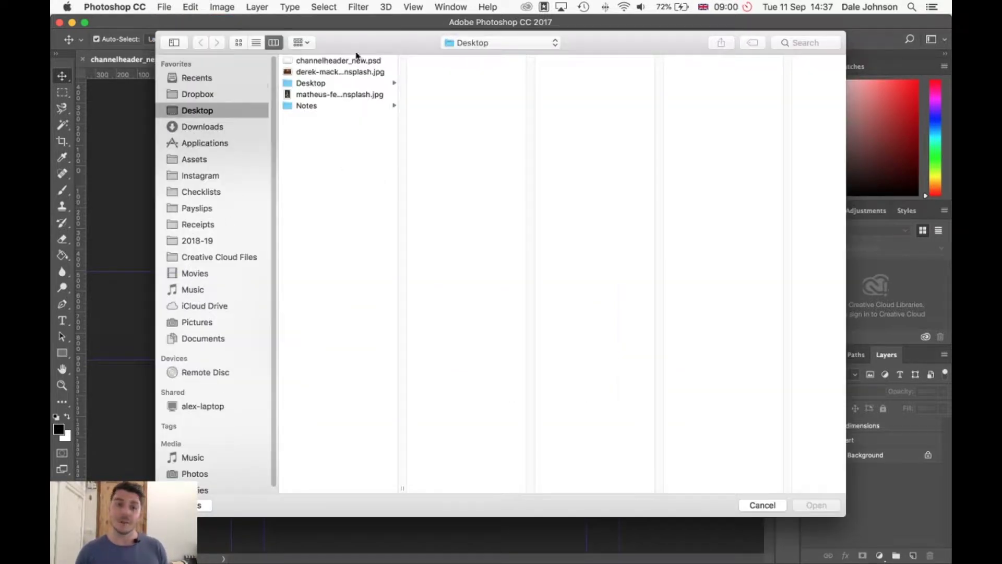
click(354, 73)
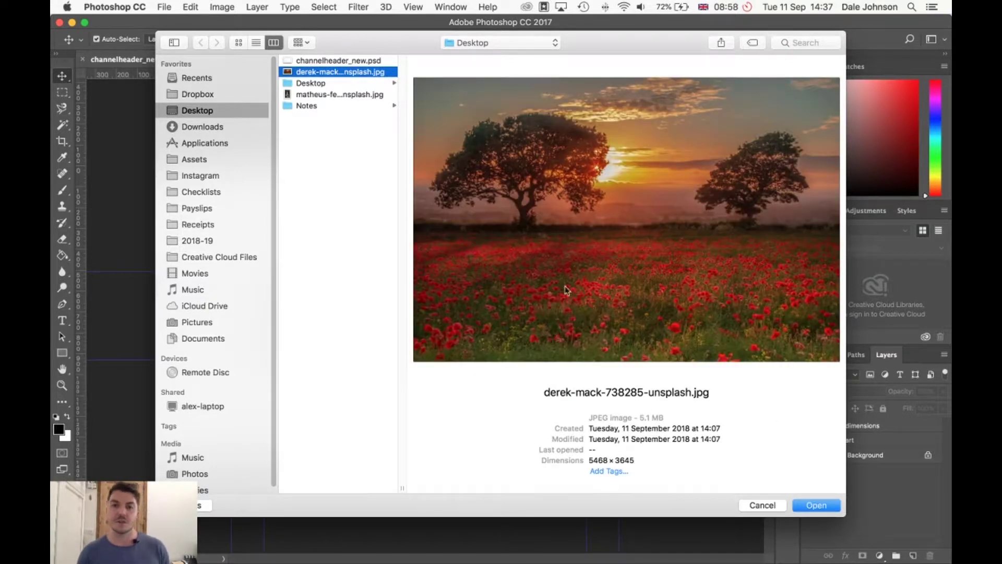
key(Down)
key(Down)
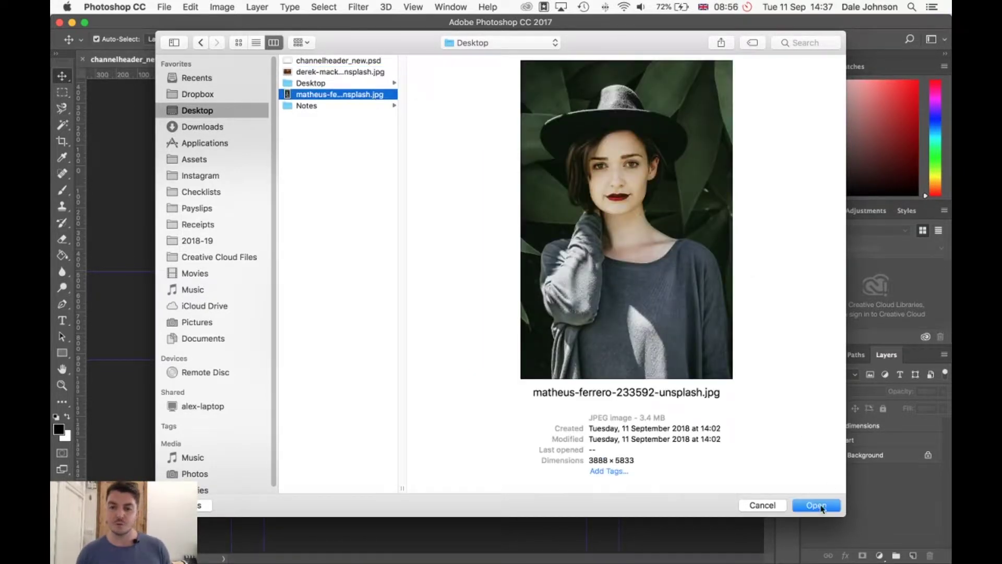
click(817, 507)
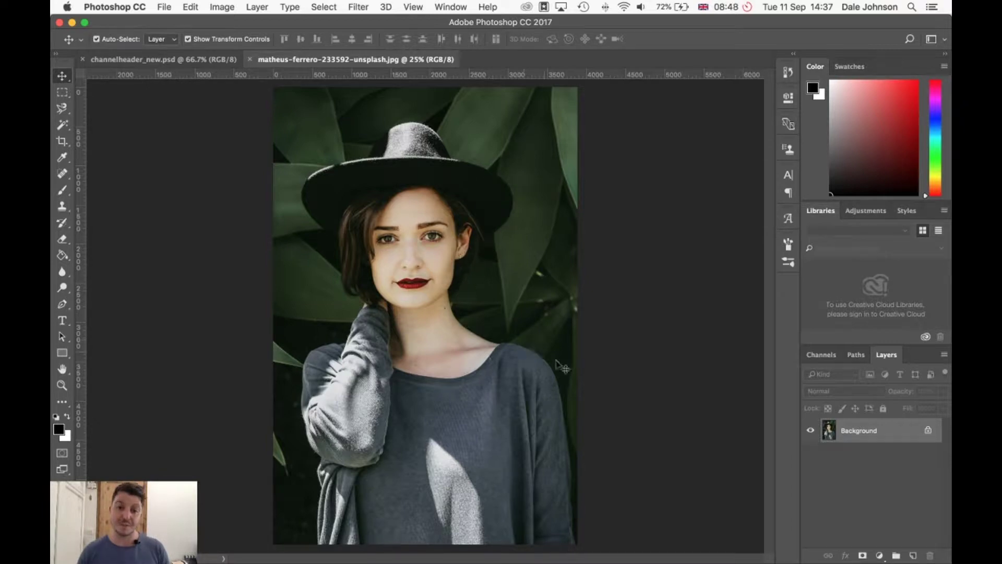
Choose the Magic Wand tool and convert the portrait's locked Background into a regular layer
click(62, 125)
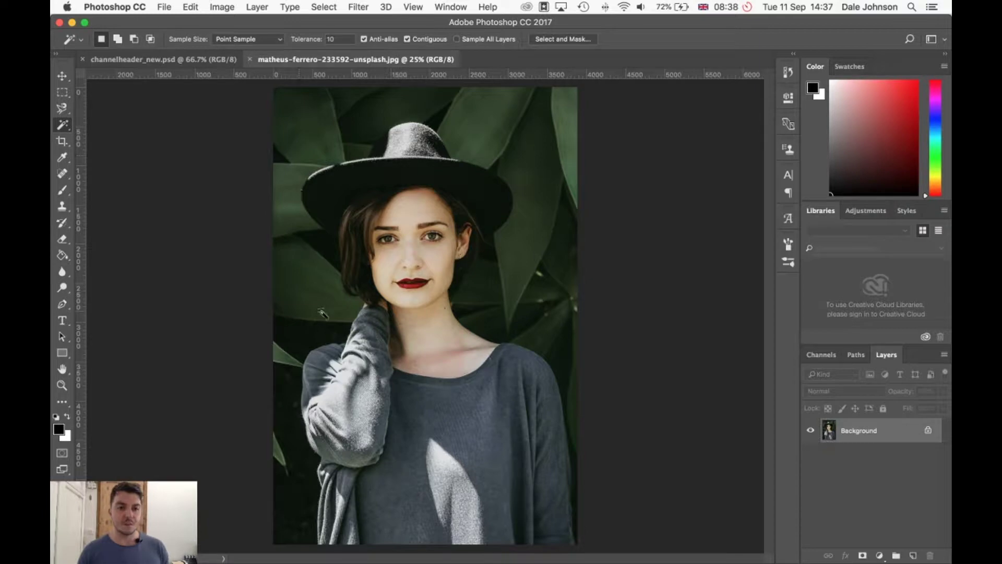
right_click(872, 436)
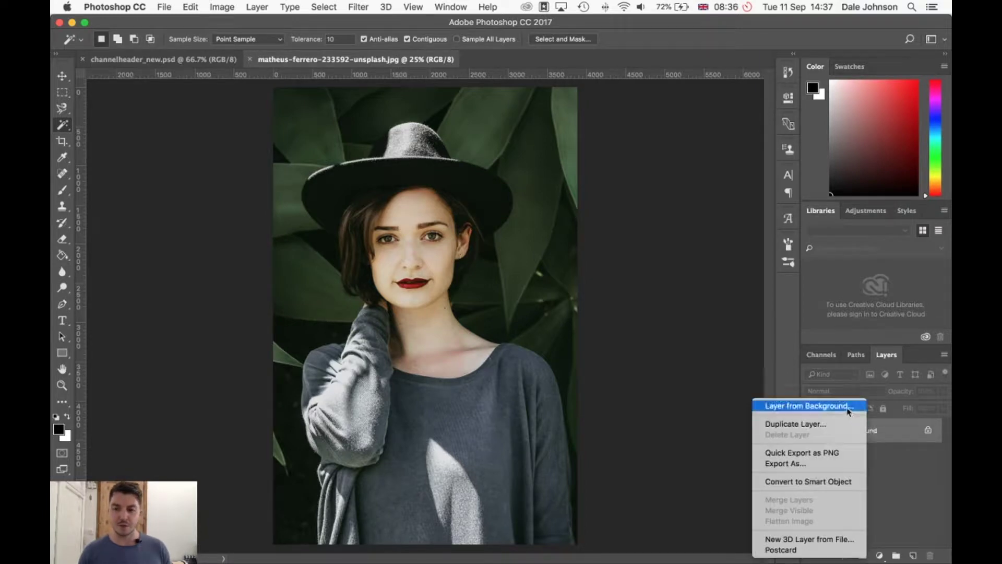
click(815, 406)
click(607, 248)
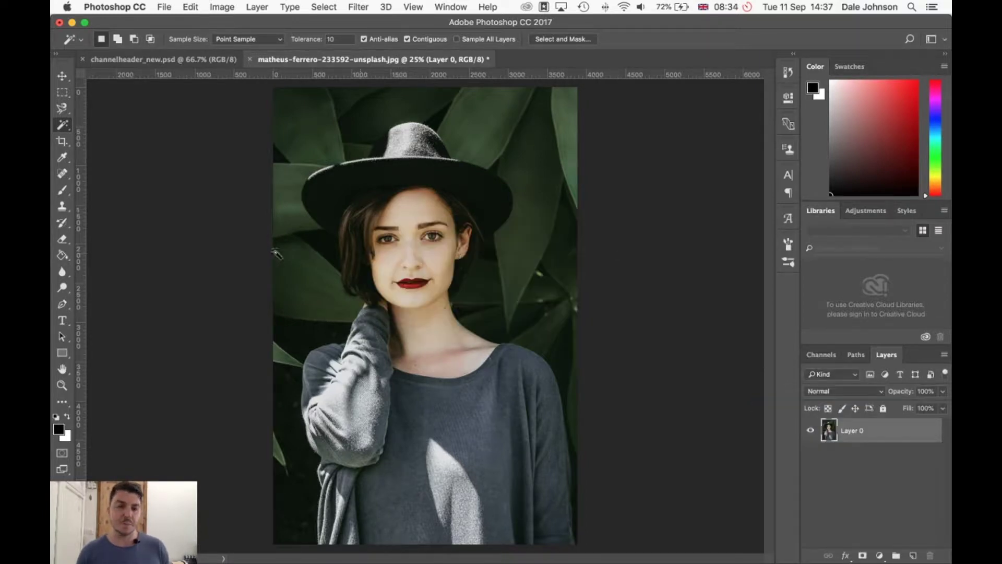
Delete the green leaf areas beside the woman's hair and under the hat brim's left side using the Magic Wand
click(316, 298)
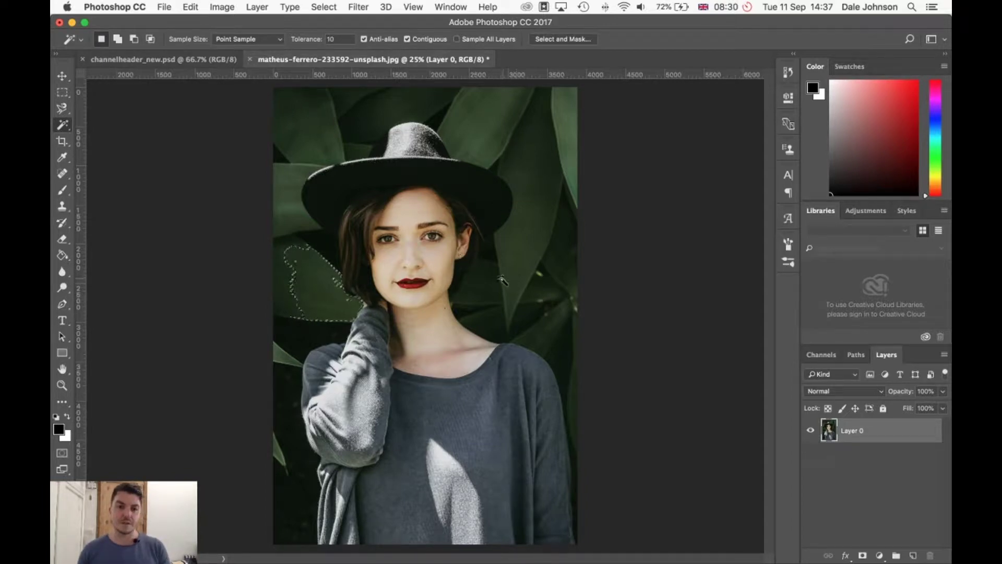
key(Delete)
click(298, 220)
key(Delete)
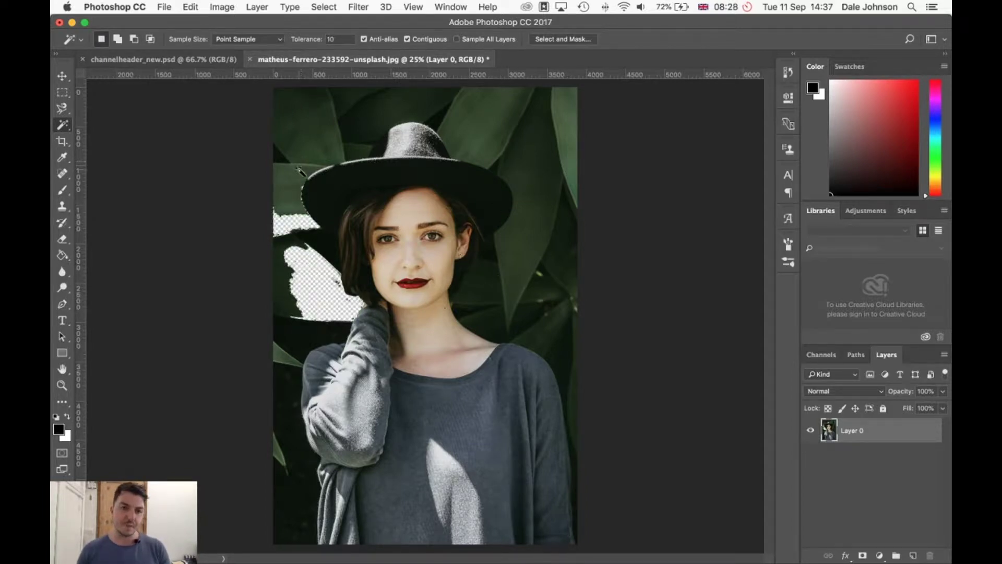
key(super+d)
Delete the dark background areas above her raised shoulder and down along the bent arm's sleeve
click(315, 345)
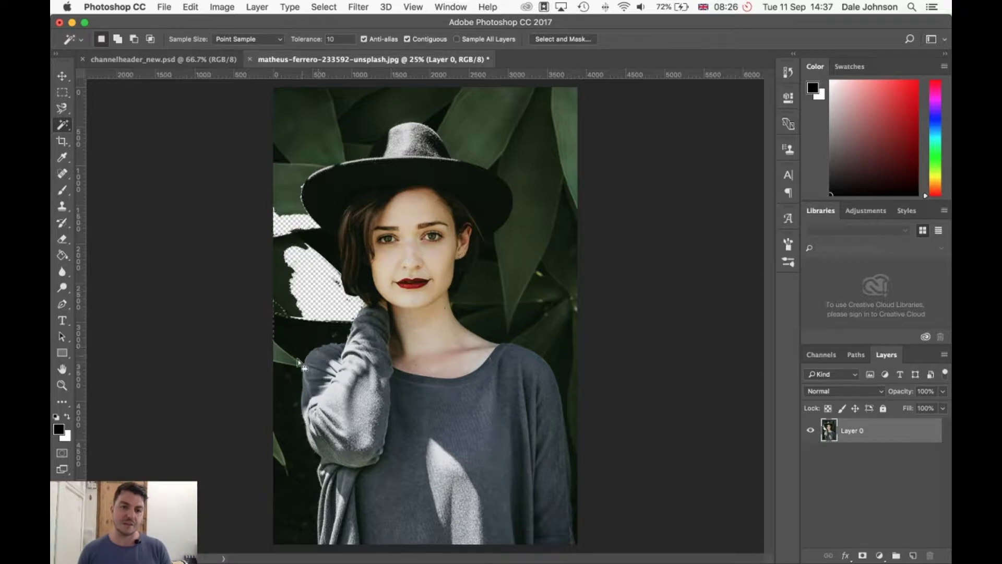
key(Delete)
key(super+d)
click(300, 396)
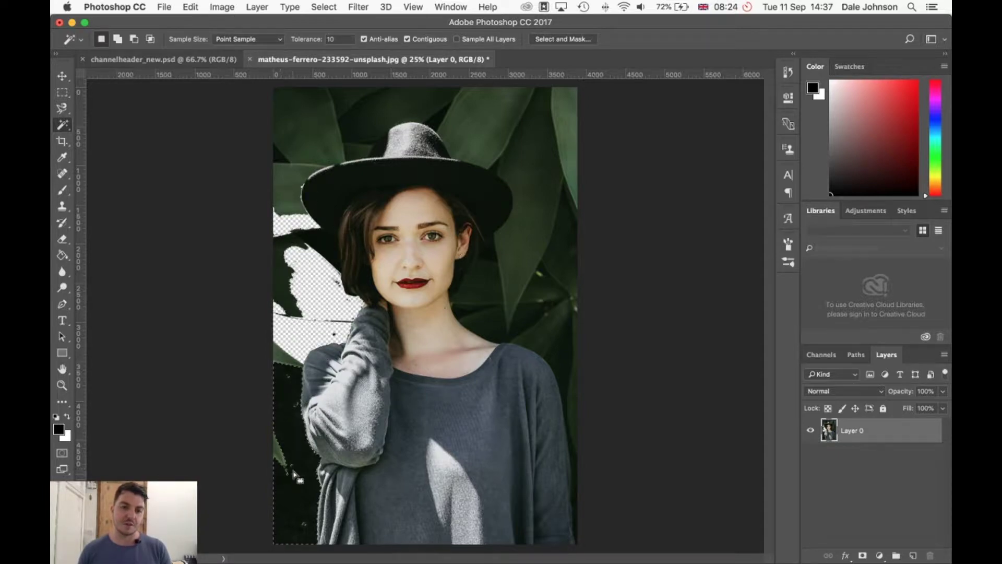
key(Delete)
key(super+d)
Delete the dark background beside the right sleeve and shoulder, plus the pointed leaf below the hat brim's right side
click(560, 336)
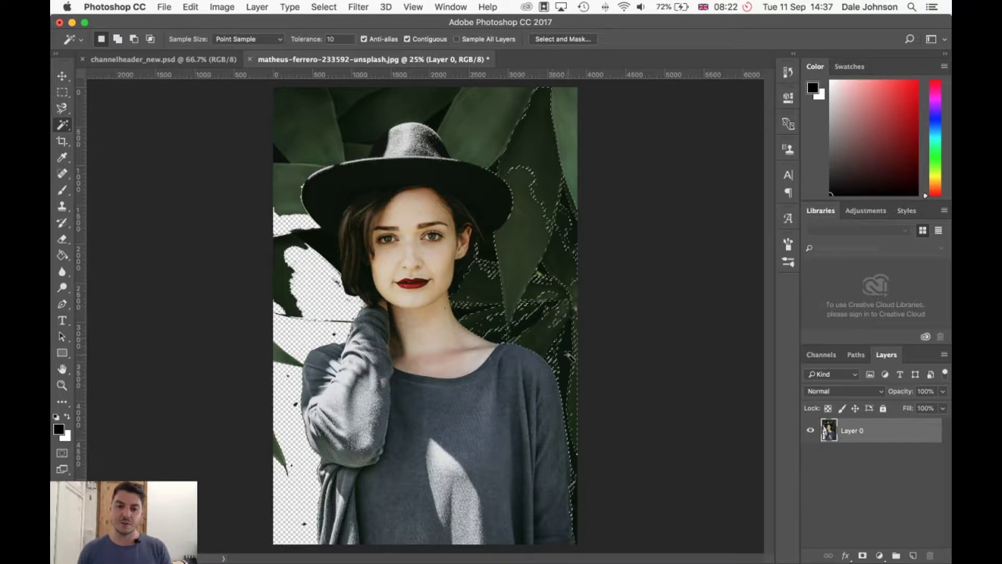
click(569, 360)
key(Delete)
key(super+d)
click(499, 318)
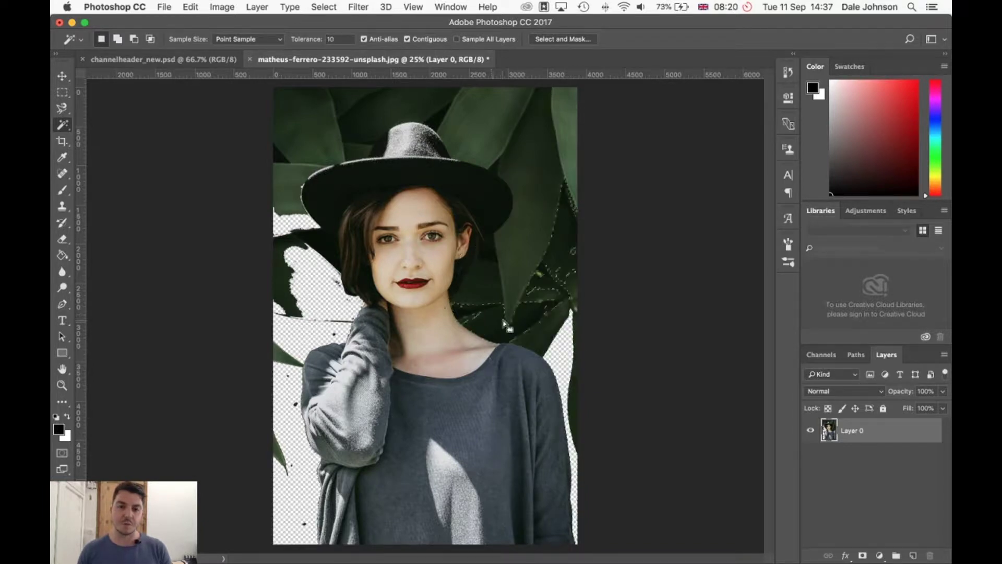
key(Delete)
key(super+d)
click(526, 239)
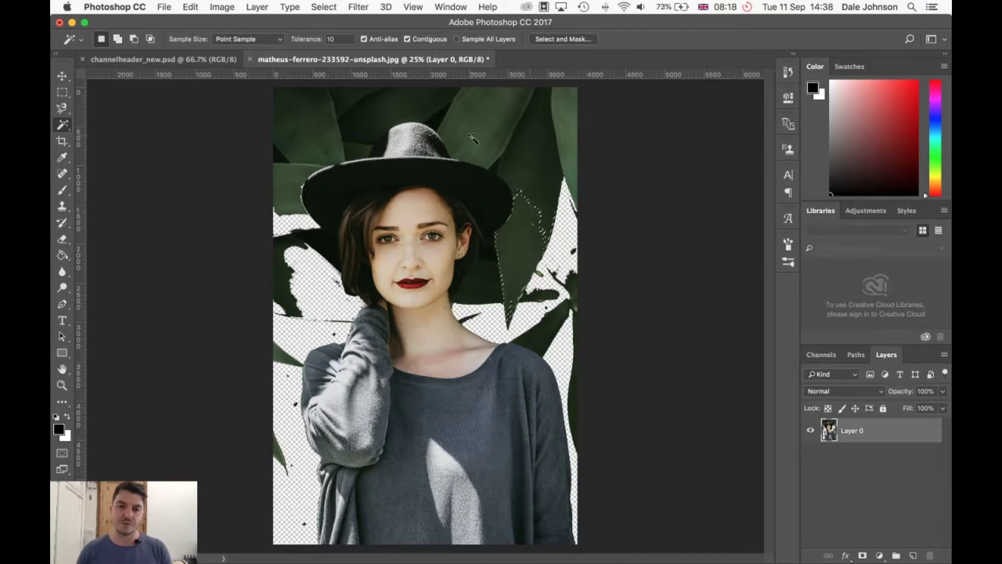
key(Delete)
key(super+d)
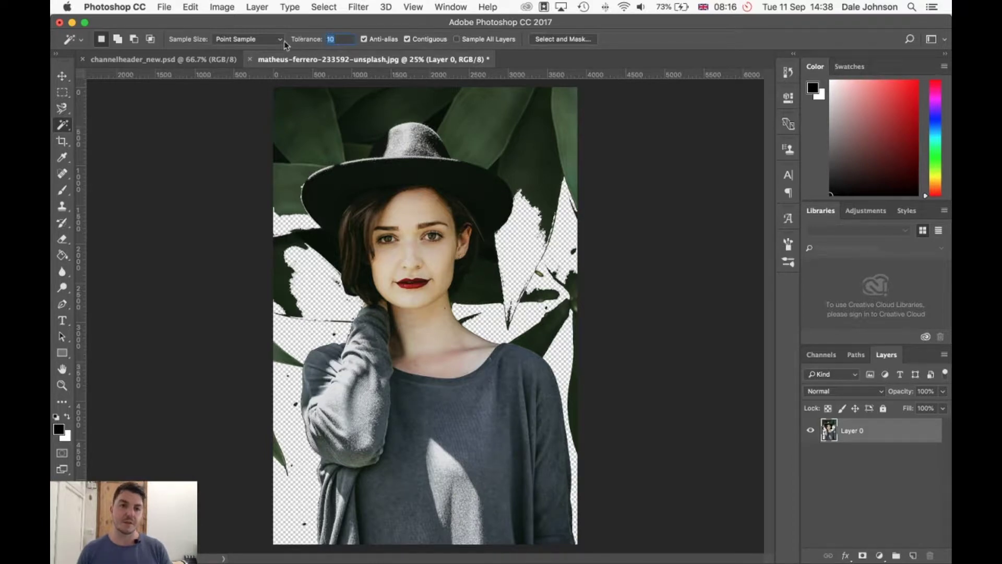
Set the Magic Wand tolerance to 20 and delete the leaf area in the photo's upper-left corner
click(339, 39)
text(20)
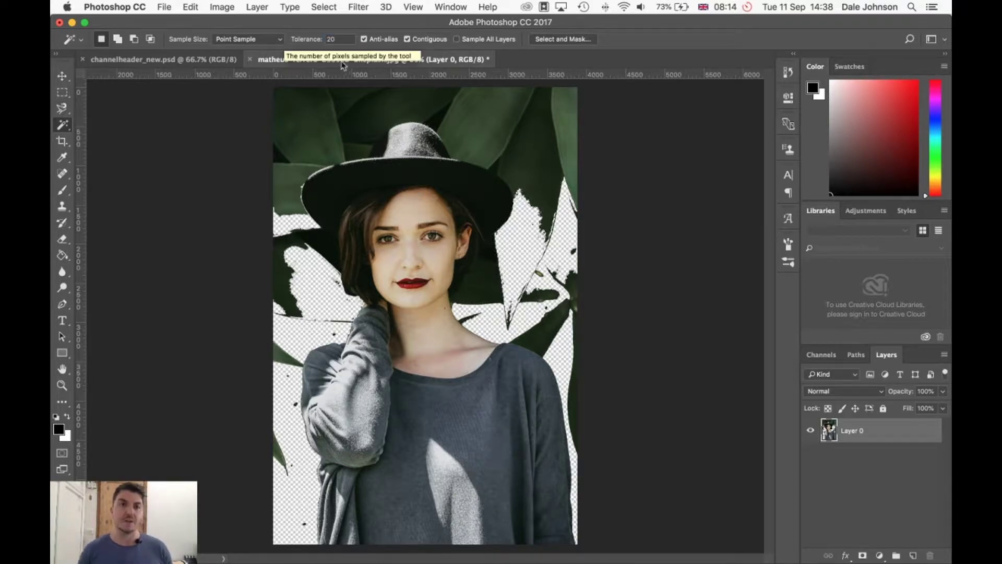
click(325, 121)
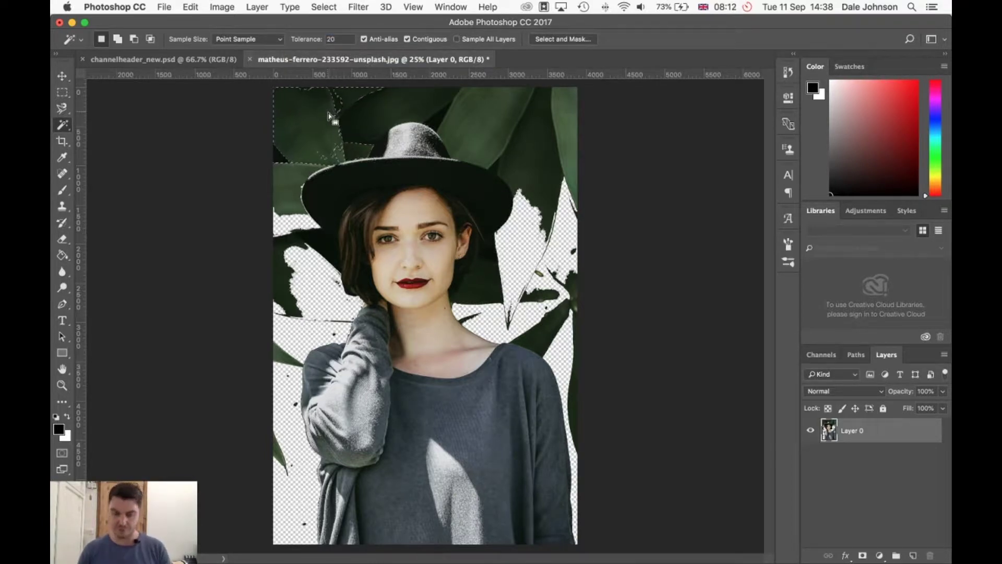
key(Delete)
key(super+d)
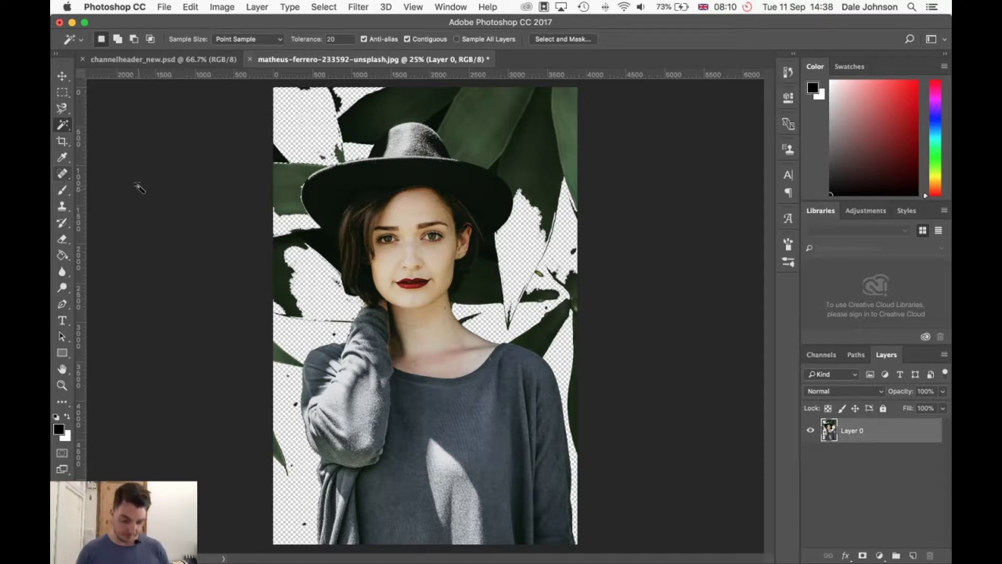
Undo the upper-left leaf deletion and clear the remaining selection
key(super+alt+z)
key(super+alt+z)
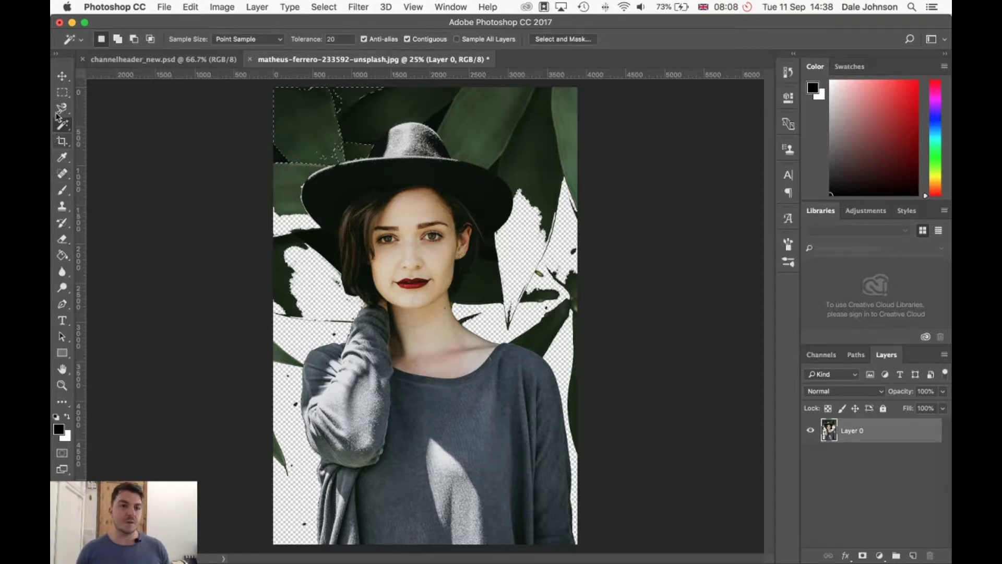
key(m)
click(504, 129)
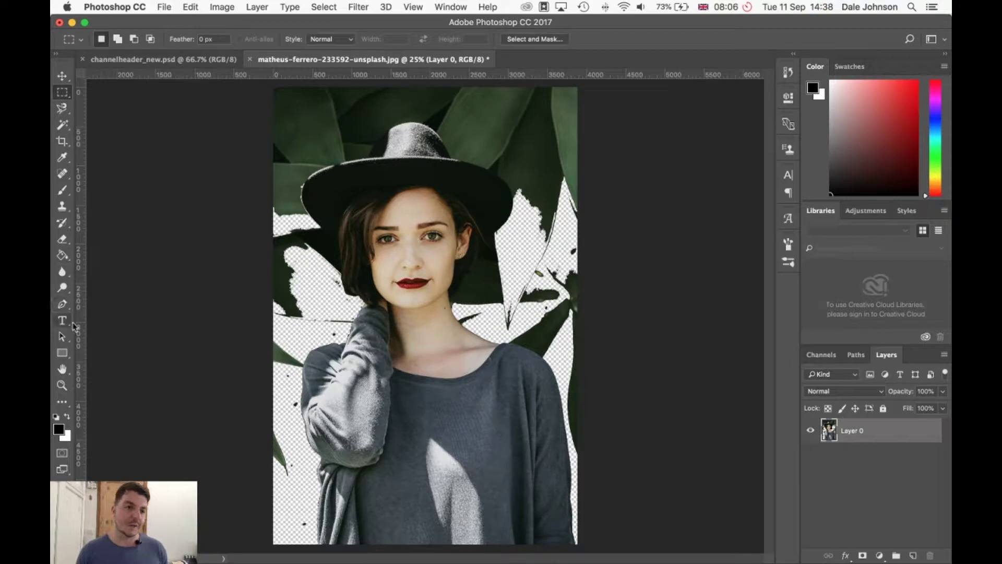
Start a Pen tool path at the hat brim's left edge and trace it down the brim to the hair
click(63, 305)
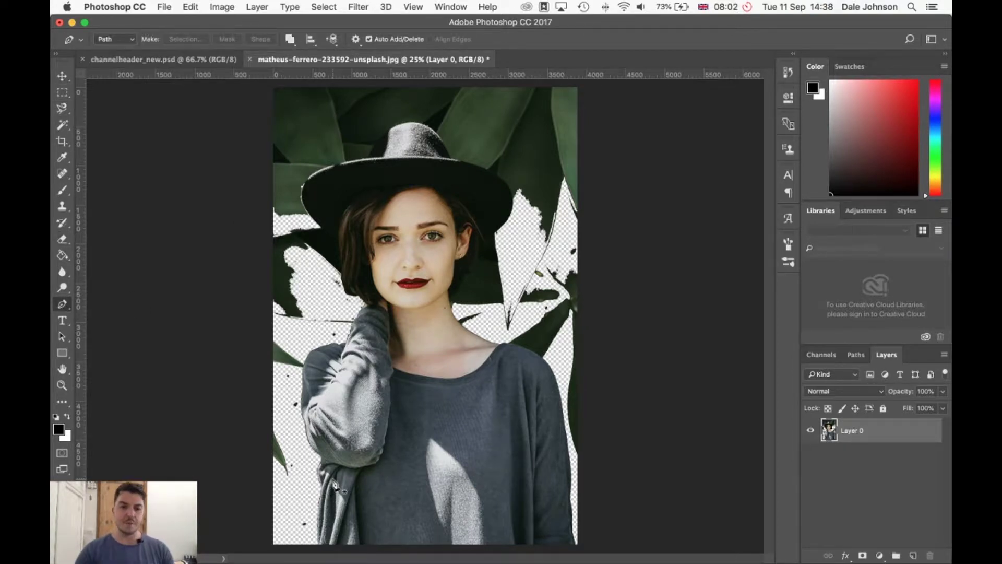
key(super+plus)
key(super+plus)
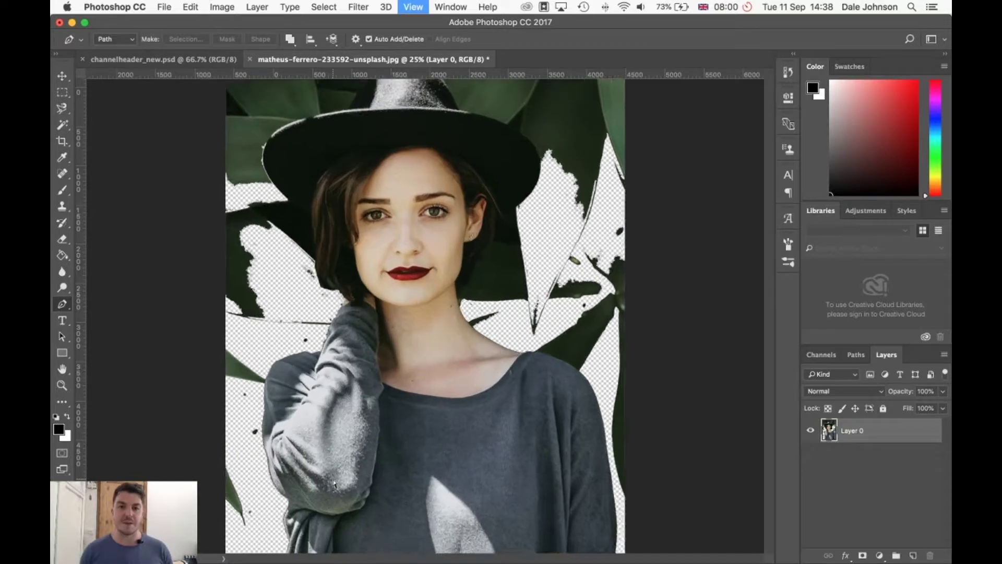
key(super+plus)
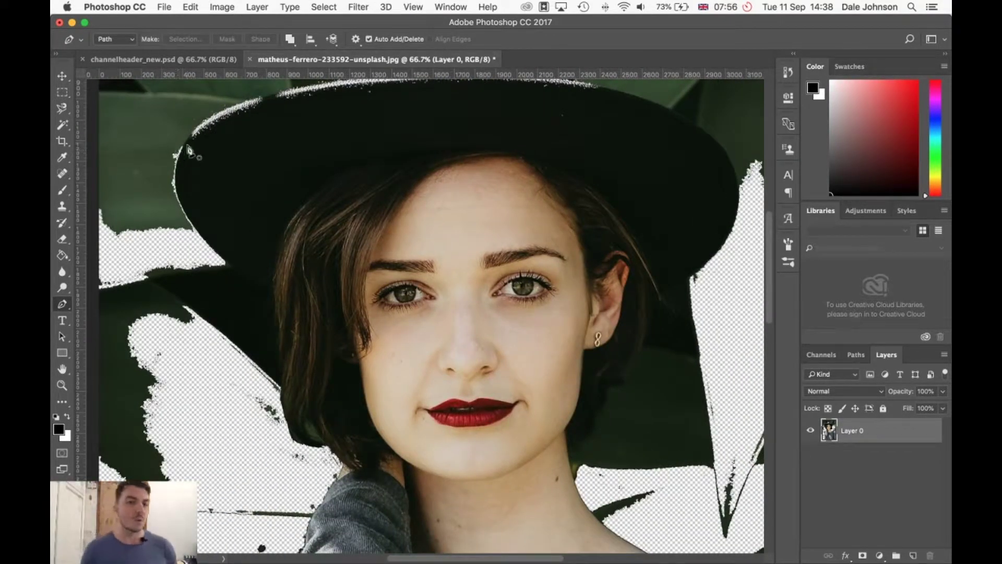
click(185, 142)
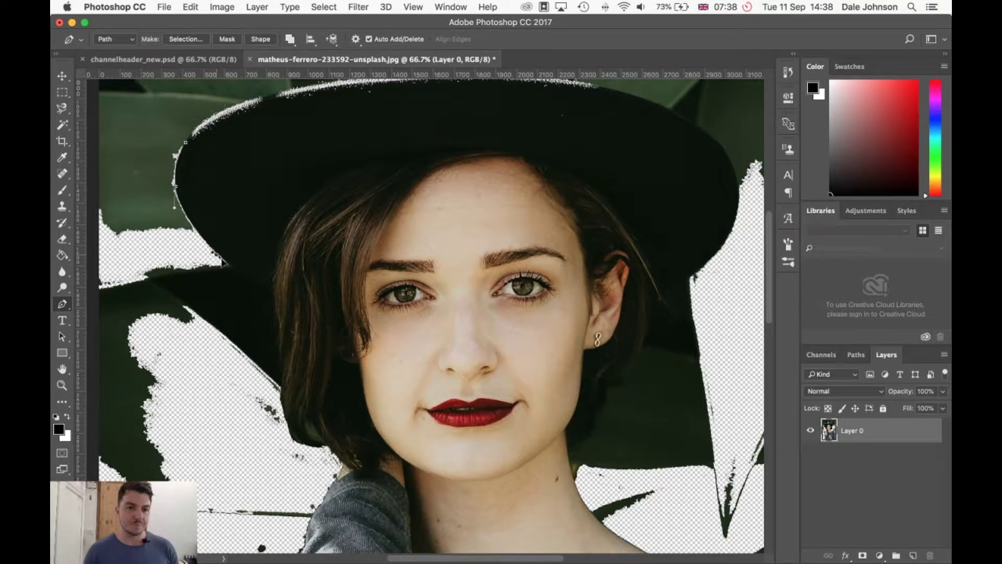
click(233, 268)
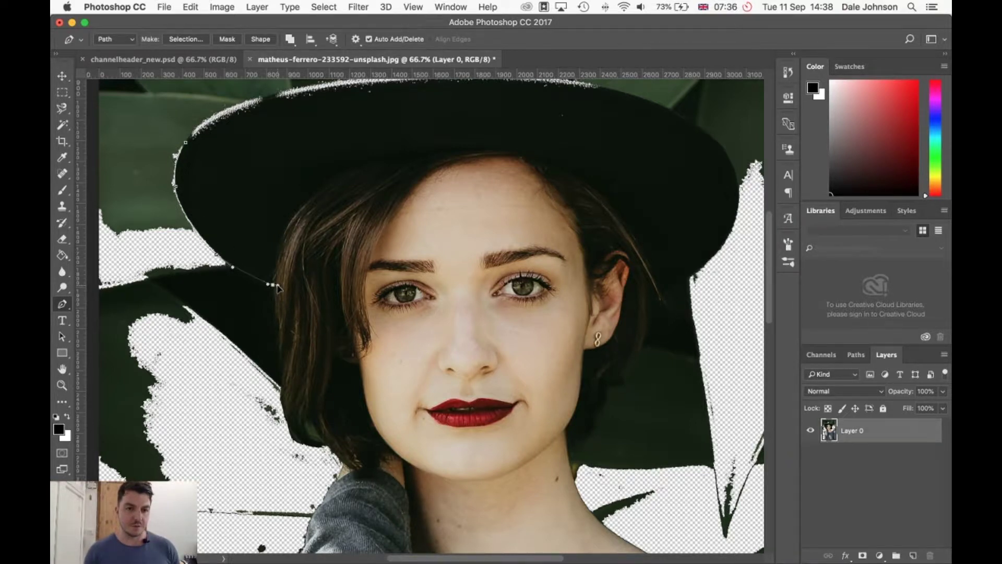
click(269, 296)
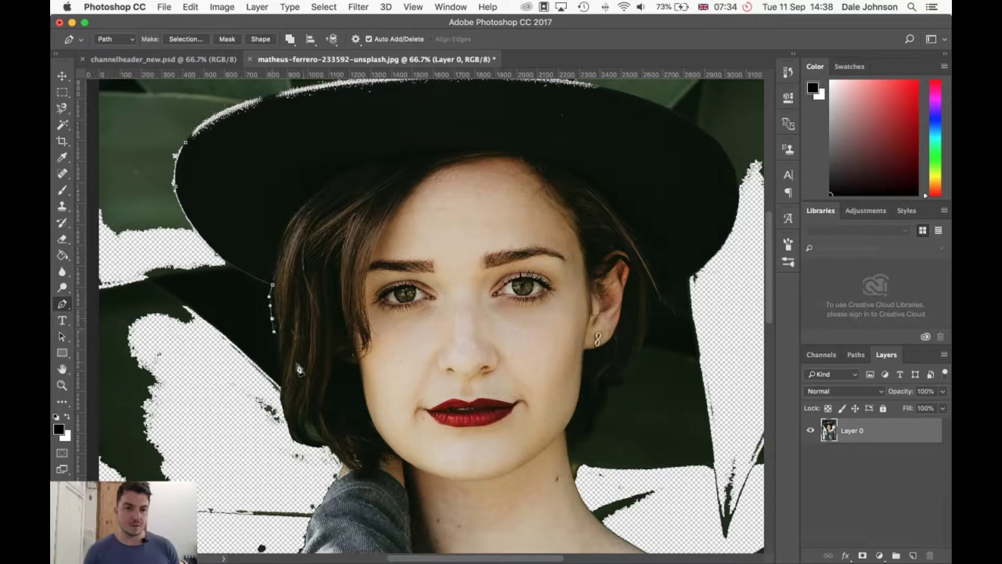
Continue the path down the hair's left edge and close it through the background at the starting point on the brim
click(275, 375)
drag(285, 404, 280, 406)
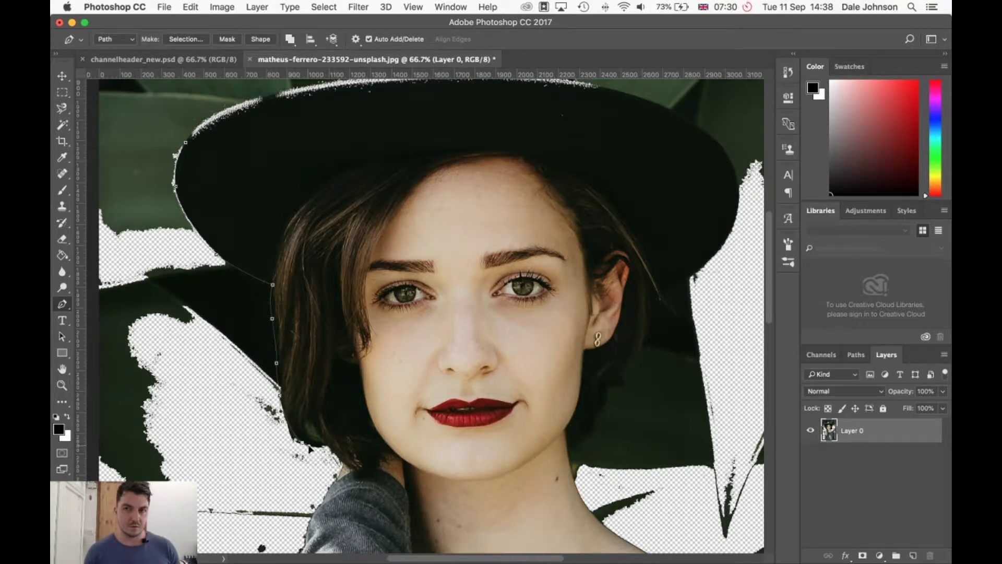
click(260, 467)
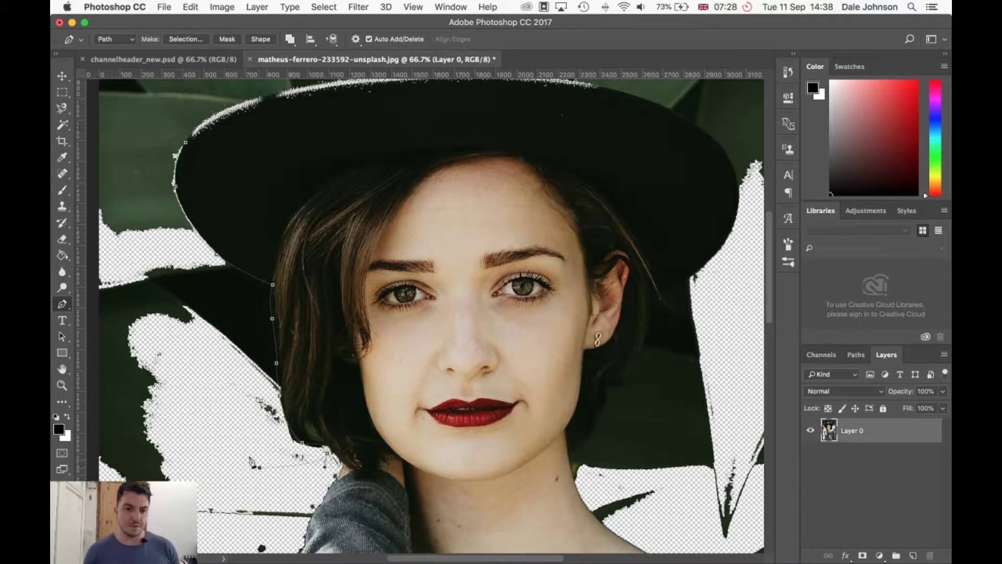
click(192, 382)
click(145, 192)
click(186, 143)
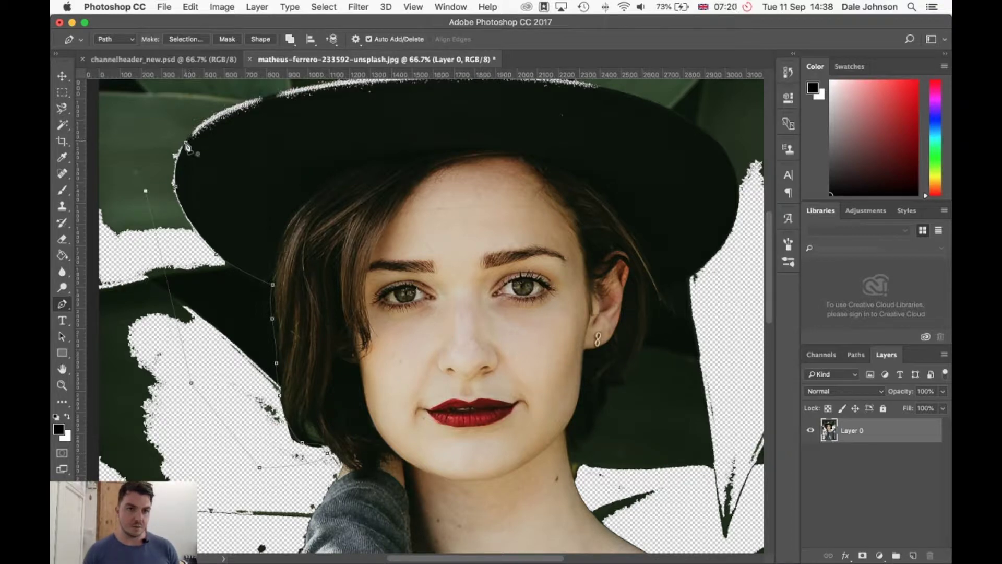
Convert the closed path to a selection with 0 px feather and delete the background beside the hat brim and hair
click(187, 41)
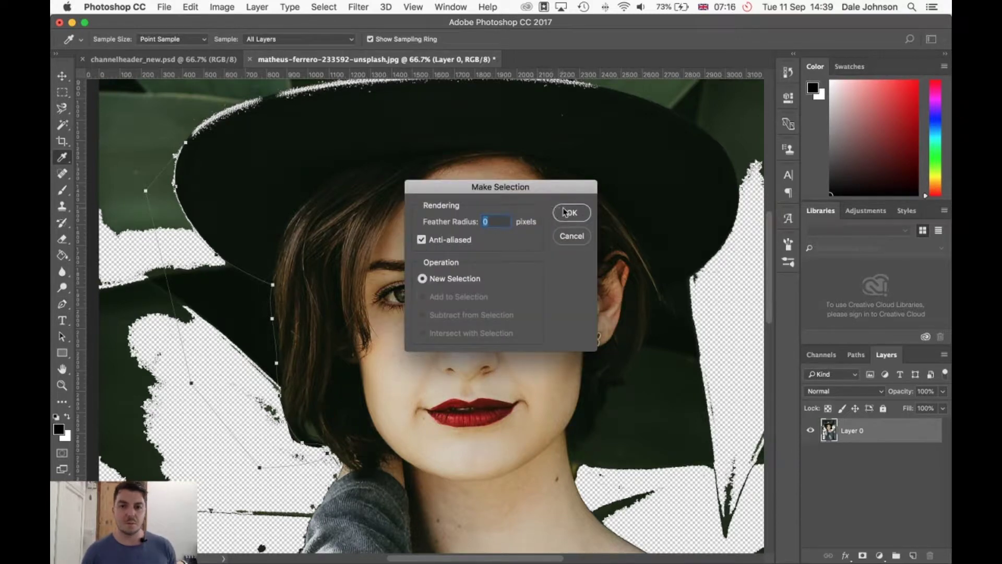
click(567, 212)
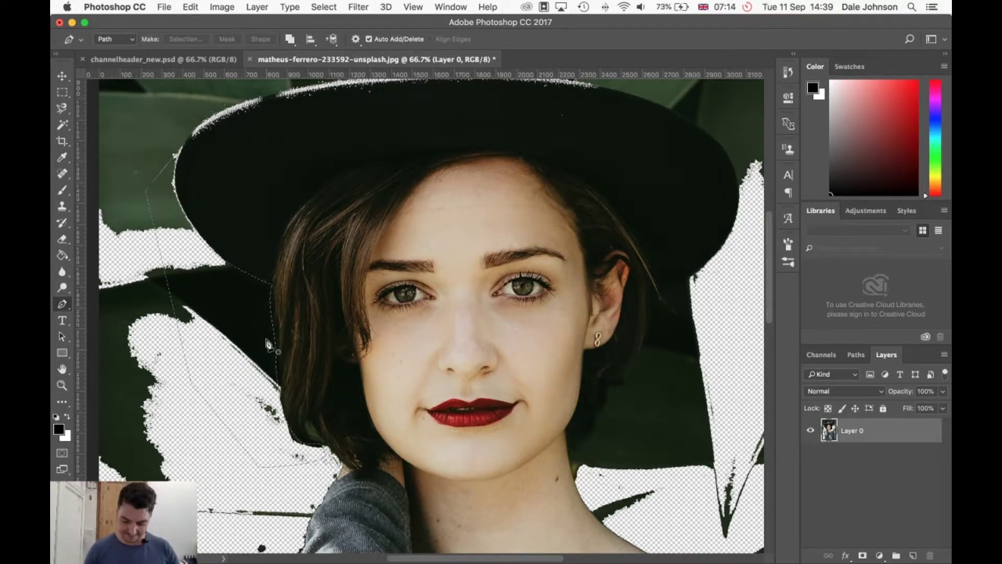
key(Delete)
click(62, 91)
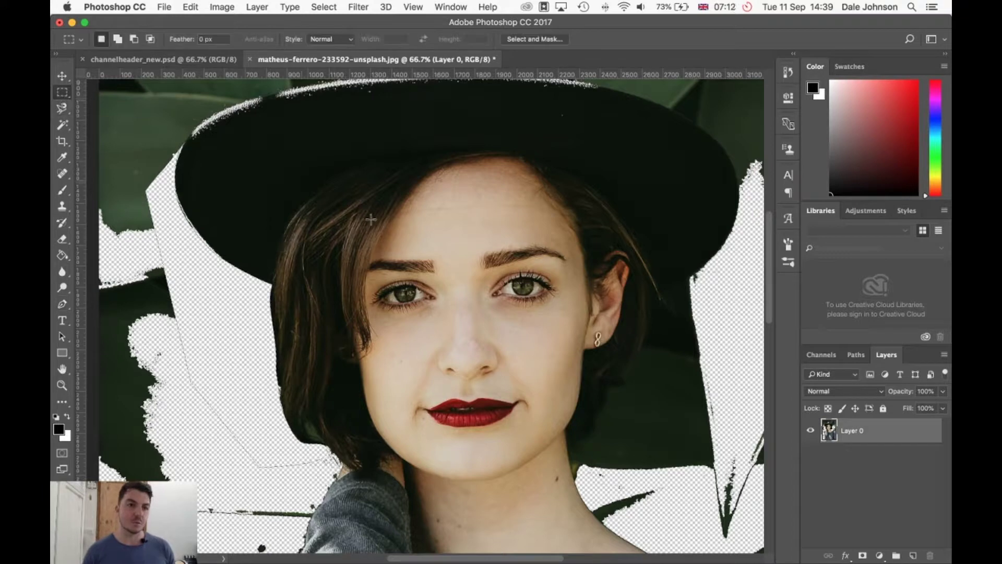
Erase the outer leaves along the photo's left, upper and right sides with a 500 px hard Eraser, keeping clear of the woman
key(v)
key(super+minus)
key(super+minus)
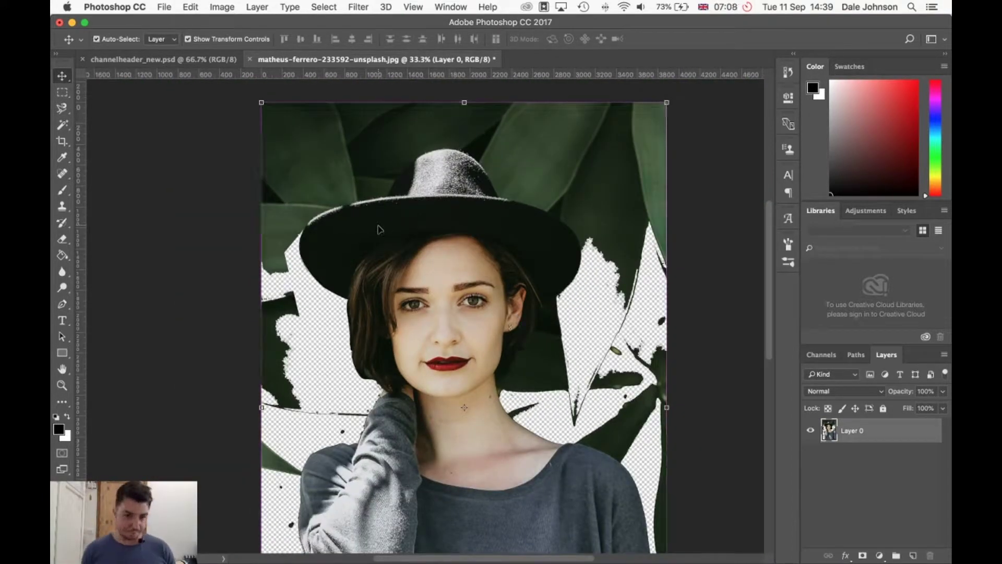
key(super)
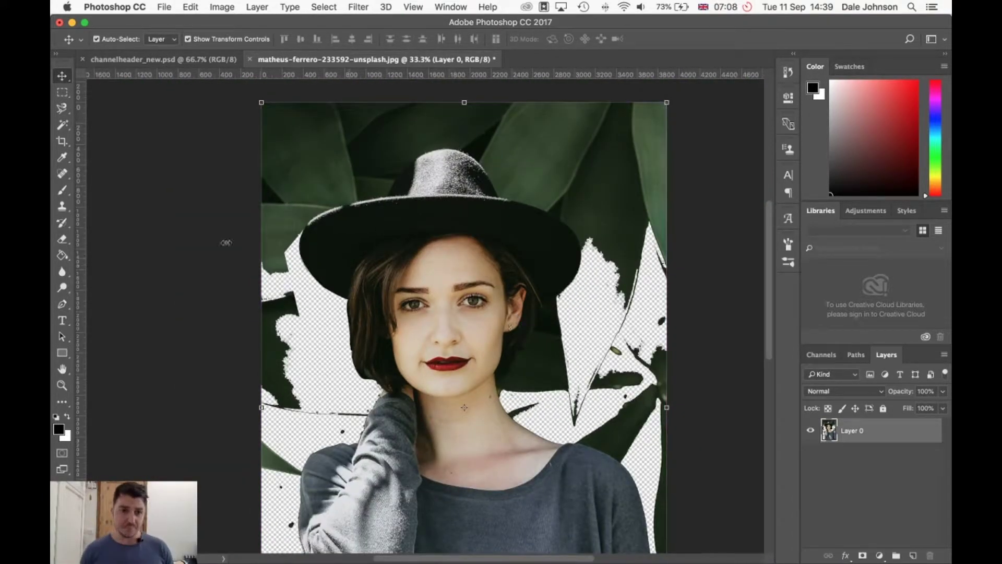
click(62, 240)
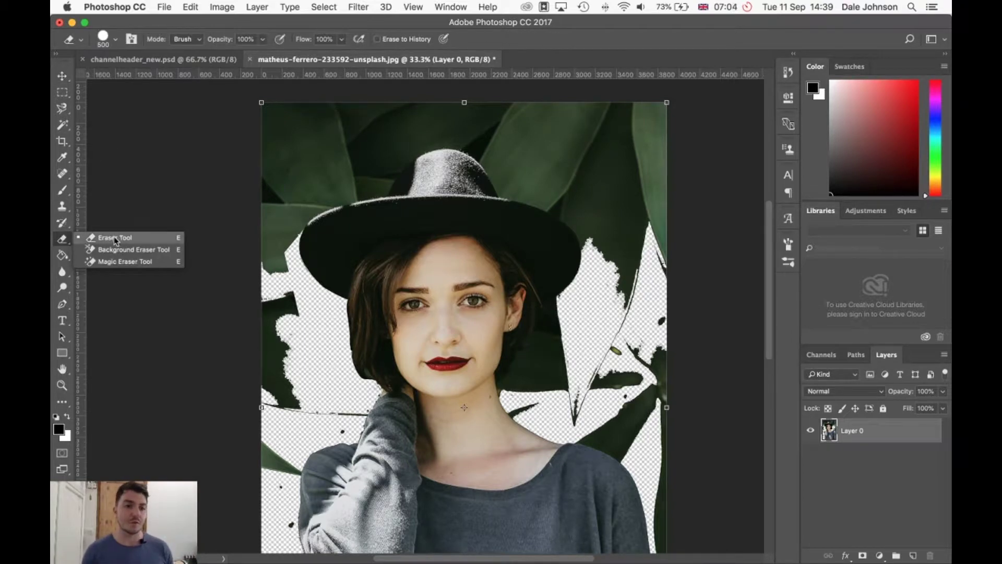
click(117, 240)
click(62, 239)
click(115, 238)
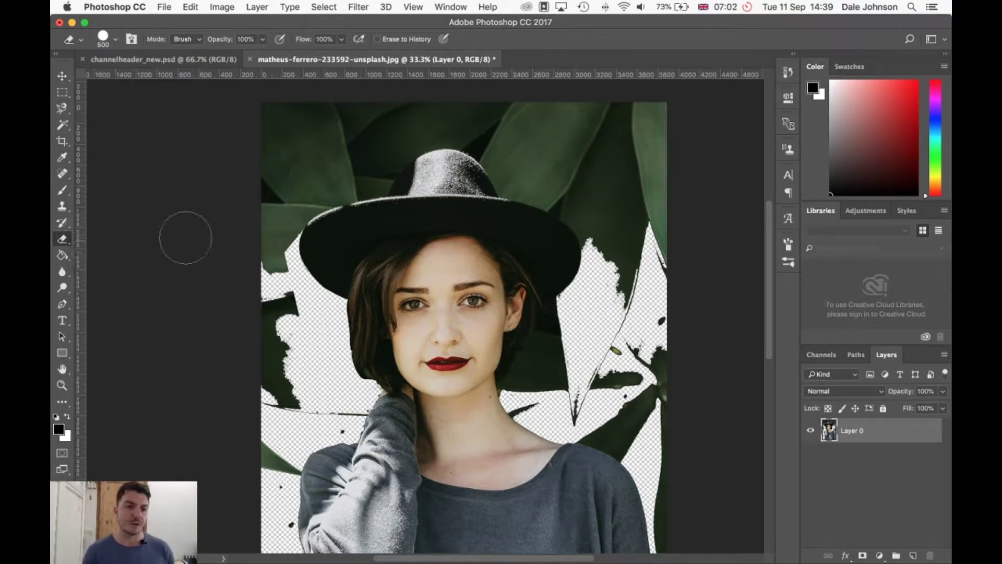
click(116, 38)
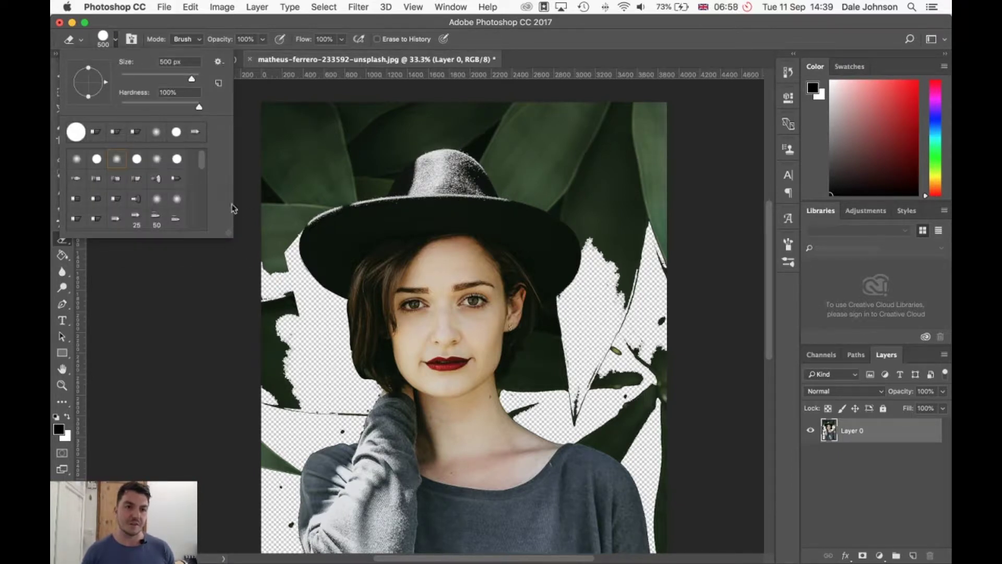
click(287, 315)
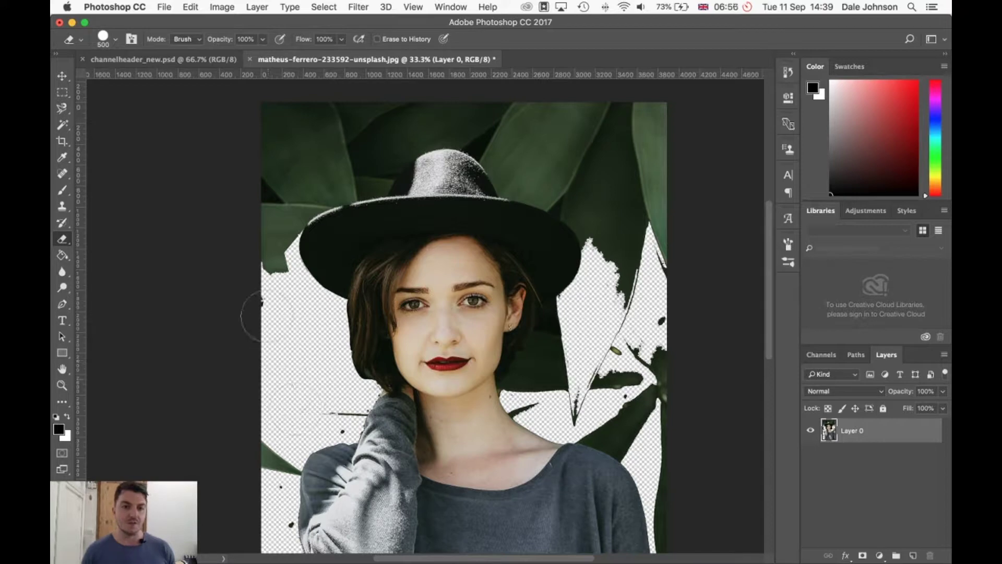
mouse_move(262, 316)
mouse_down()
mouse_move(259, 167)
mouse_move(297, 85)
mouse_move(304, 102)
mouse_move(395, 89)
mouse_move(547, 100)
mouse_move(646, 125)
mouse_move(667, 229)
mouse_move(653, 343)
mouse_move(658, 98)
mouse_move(671, 442)
mouse_move(628, 319)
mouse_up()
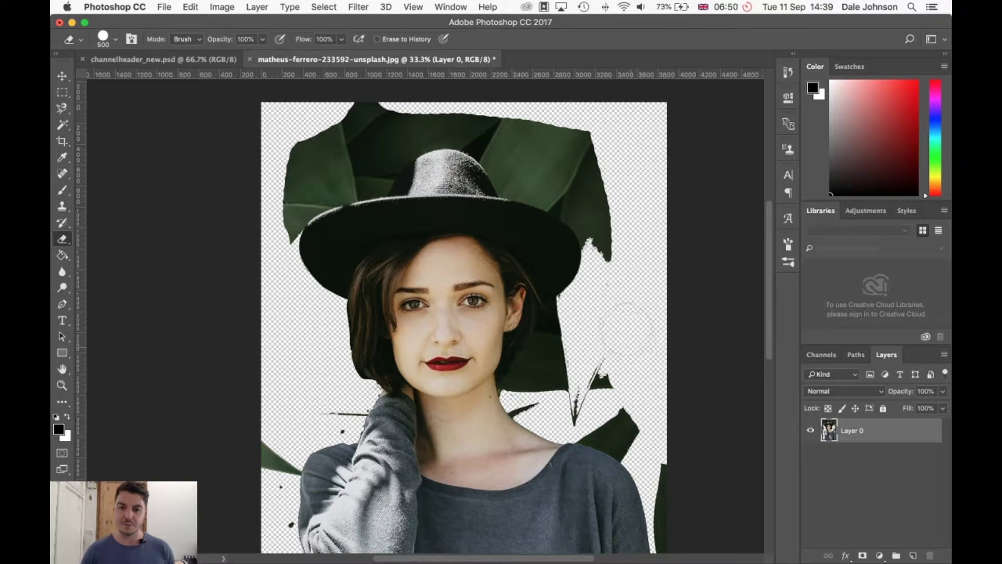
Trace a Pen path from the hat brim's left edge over the crown and down to the brim's right edge
key(super+plus)
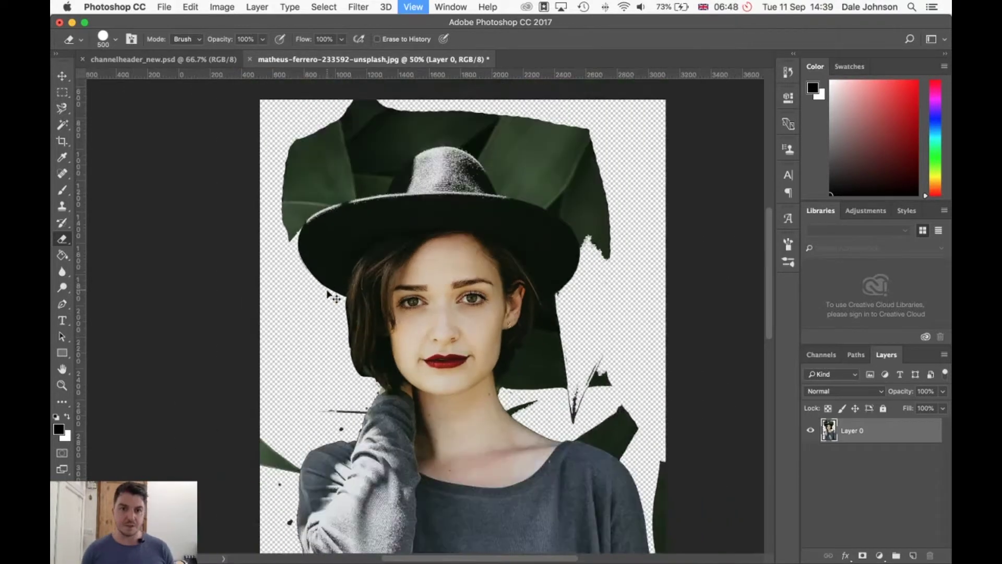
key(super+minus)
scroll(306, 323, down, 3)
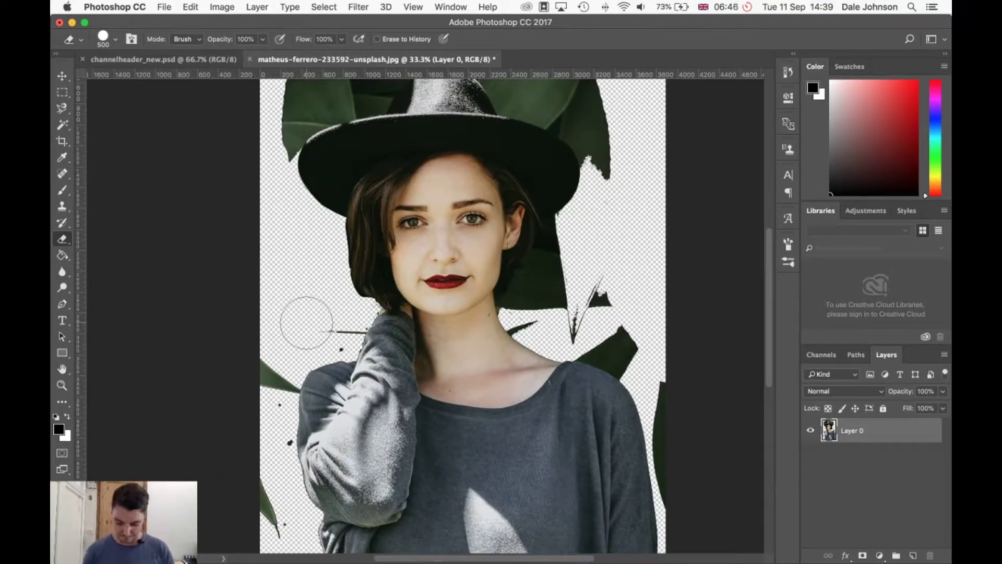
key(p)
scroll(399, 146, up, 1)
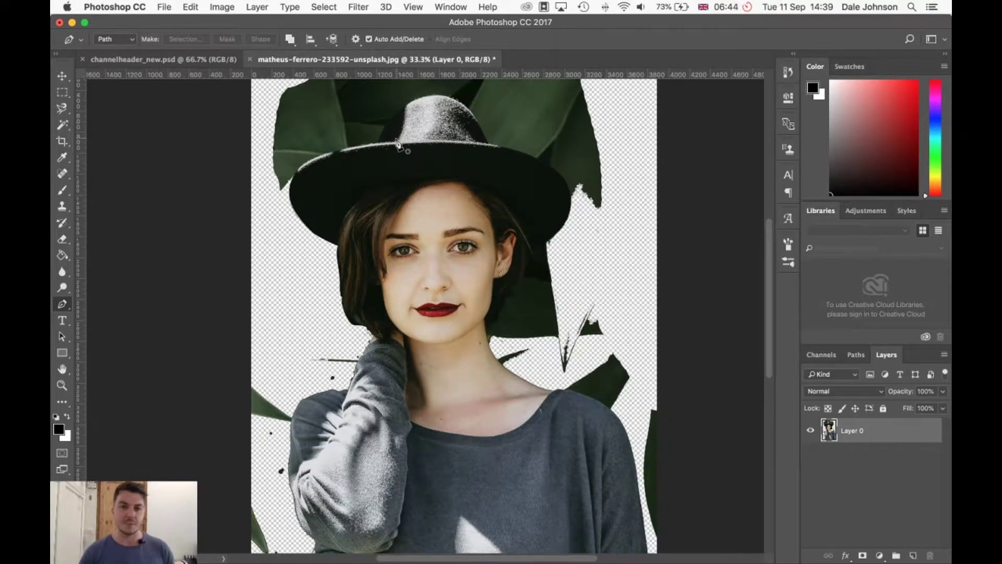
scroll(396, 144, up, 2)
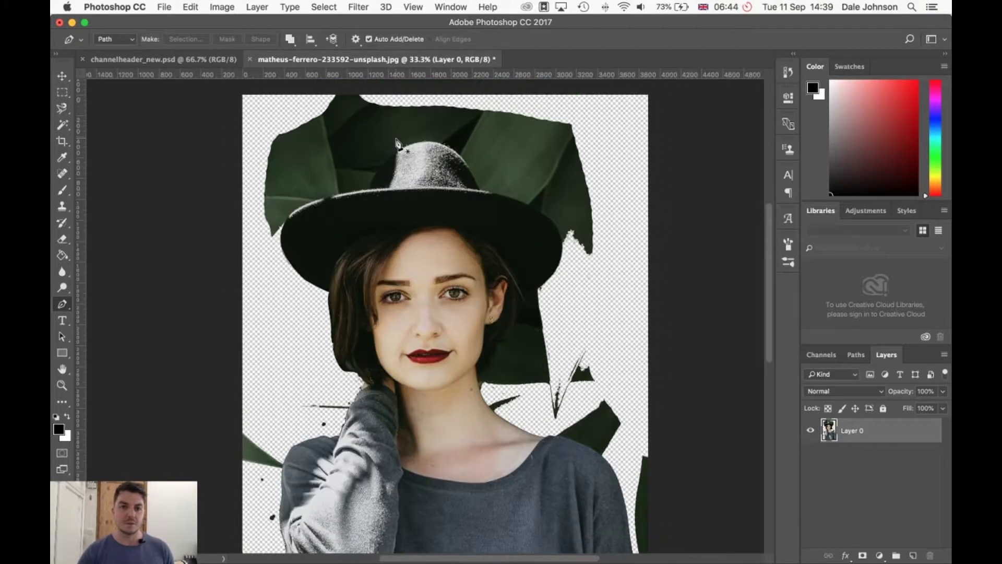
click(285, 217)
drag(365, 188, 427, 186)
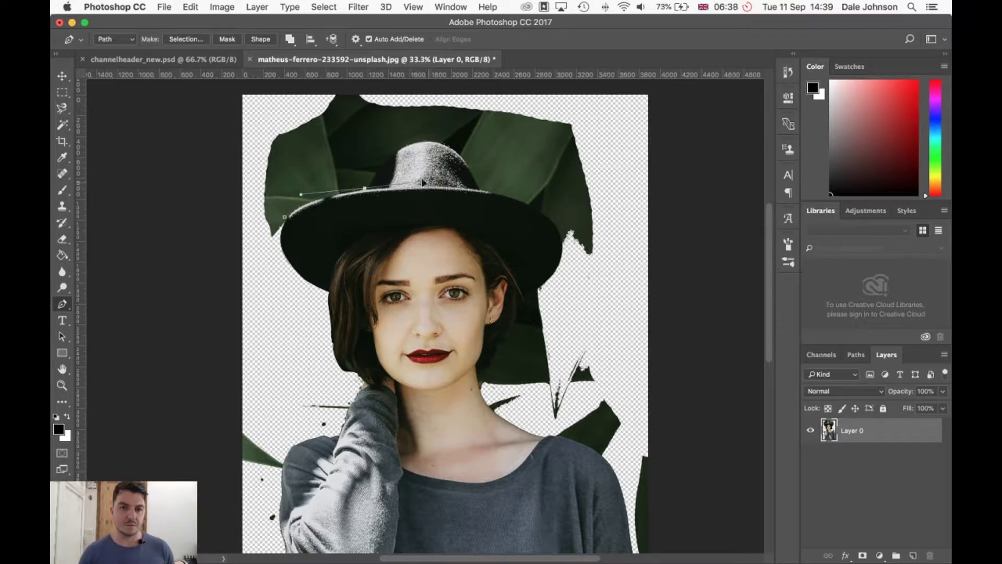
drag(393, 158, 486, 194)
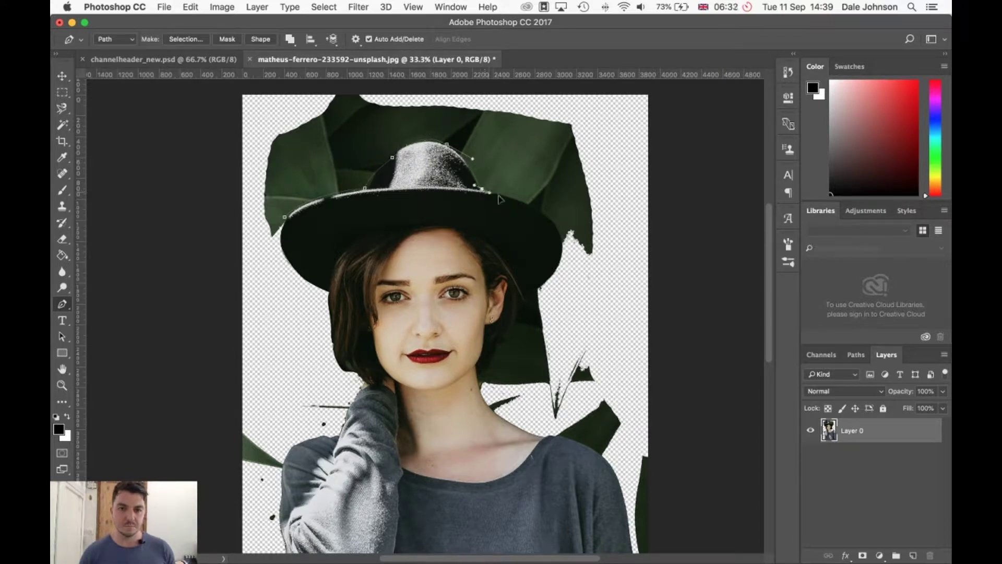
drag(562, 242, 570, 289)
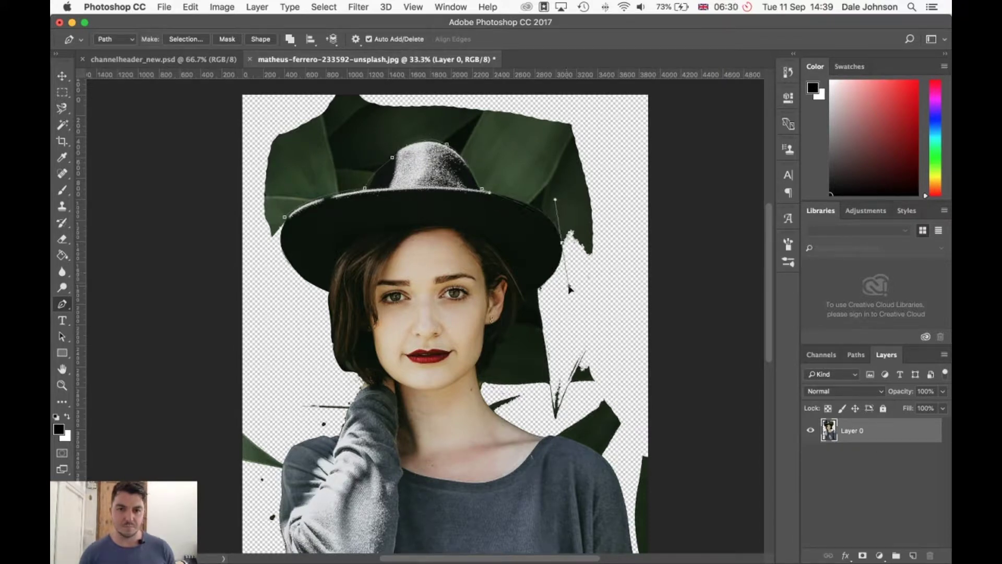
Continue the path around the outside of the leaves above the hat and close it at the brim's left edge
click(606, 273)
click(600, 120)
click(292, 110)
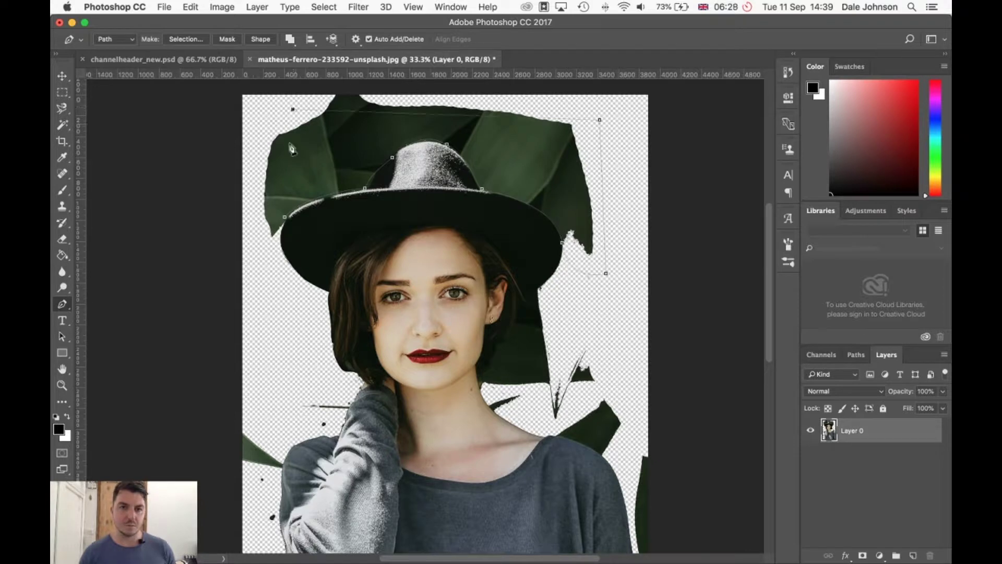
click(248, 200)
click(287, 222)
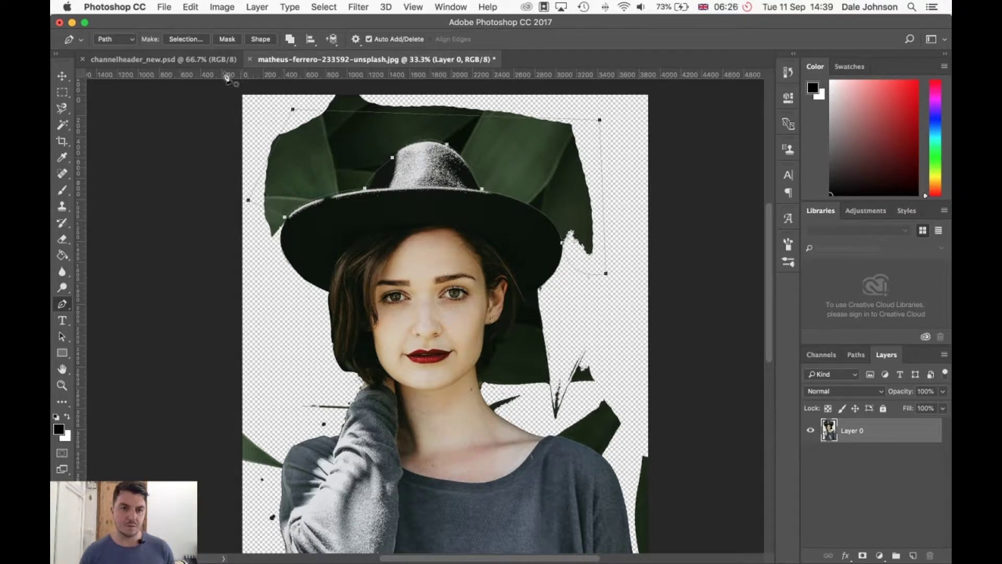
Convert the hat path to a selection and delete the leaf background inside it
click(187, 39)
click(579, 215)
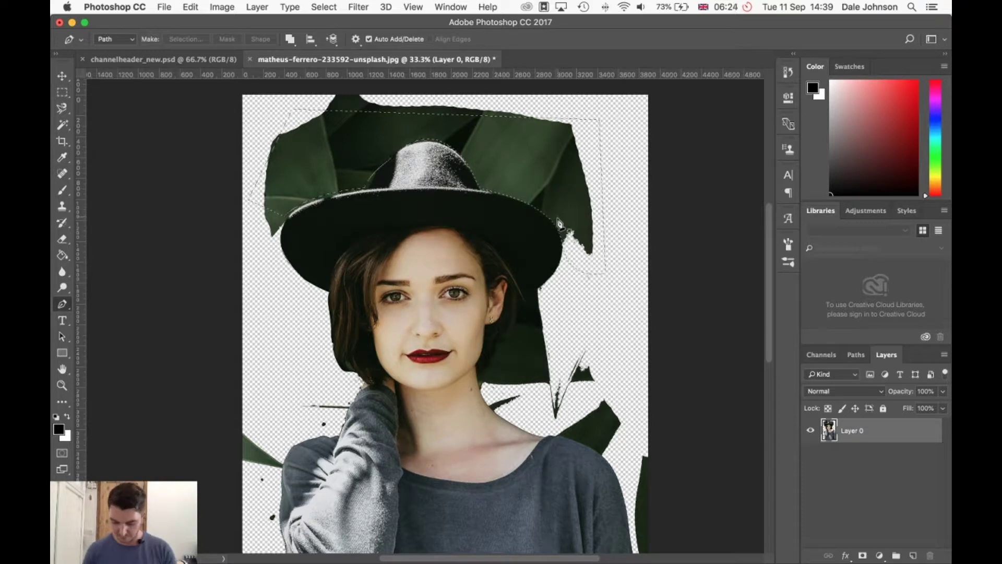
key(Delete)
click(63, 94)
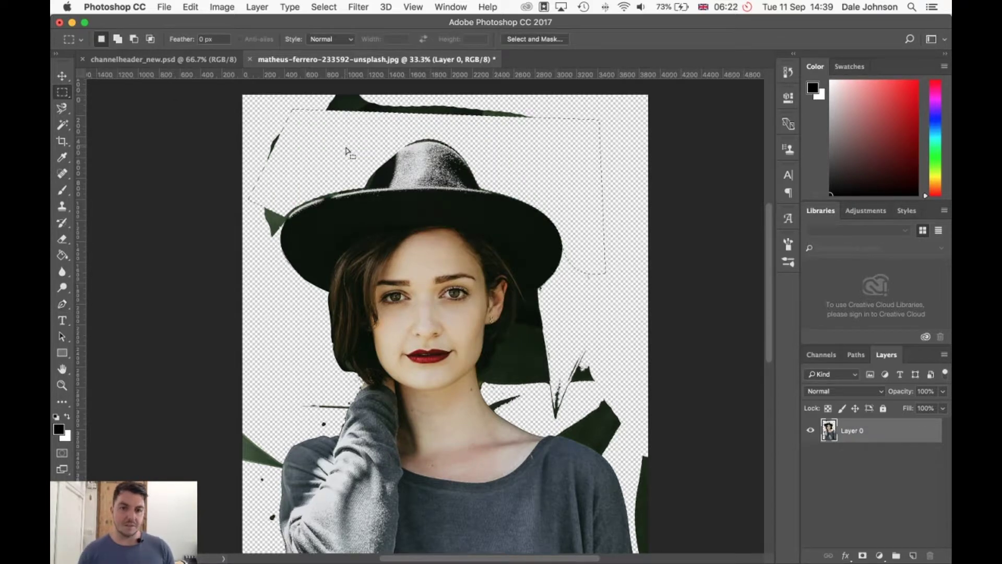
scroll(348, 150, down, 5)
scroll(349, 149, right, 3)
scroll(349, 146, up, 2)
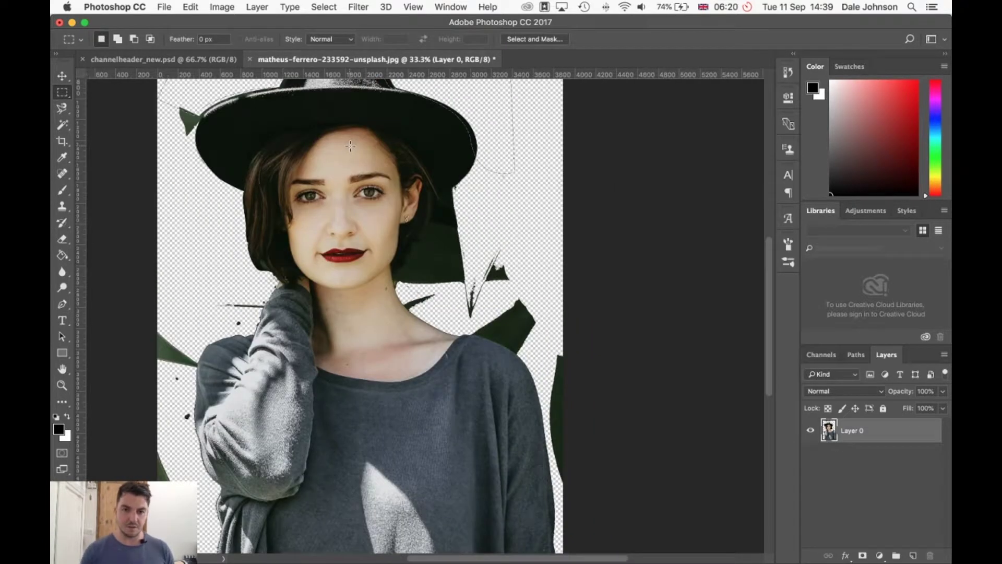
key(p)
click(472, 195)
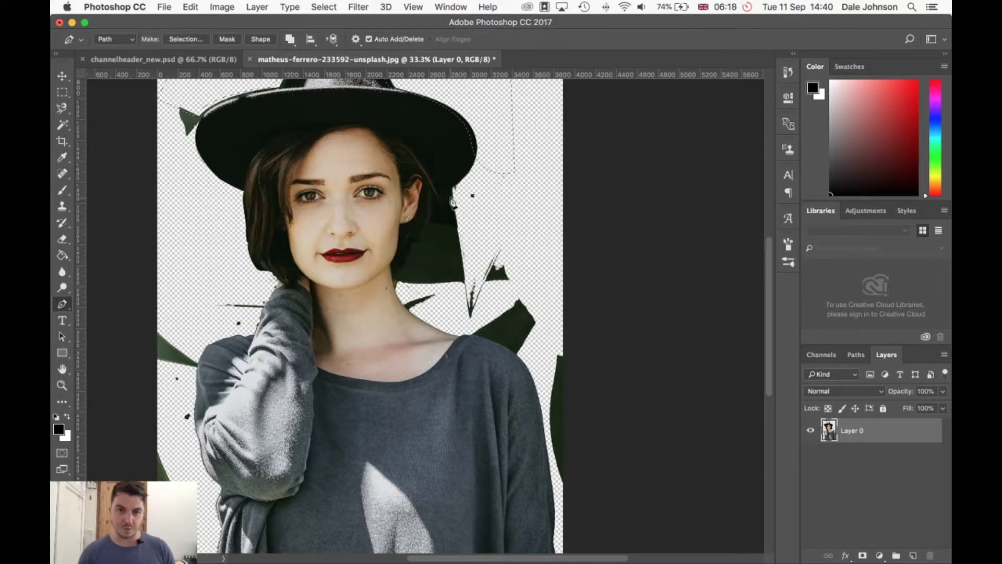
key(super+z)
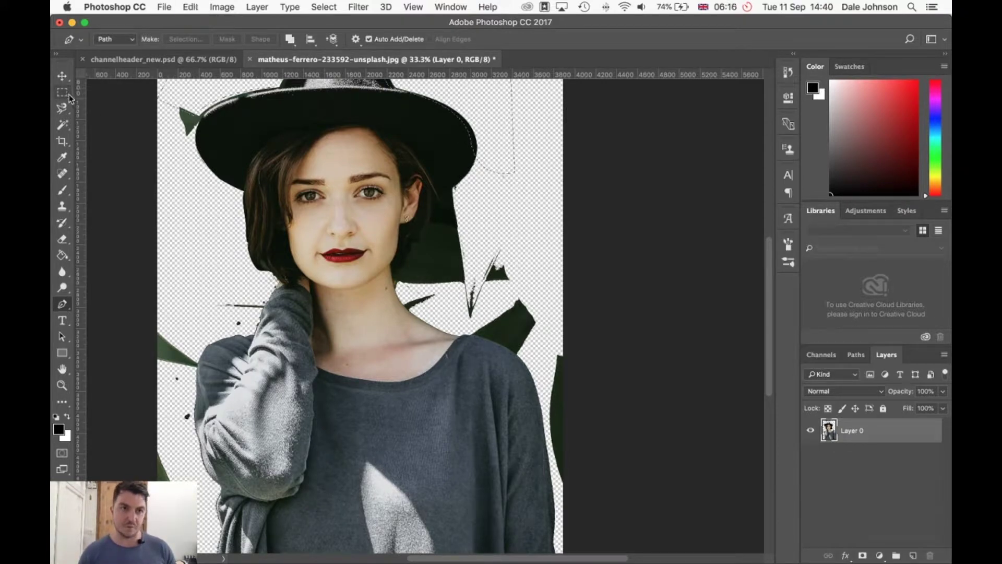
Outline the leaf area between the hat brim, the hair's right edge and the neck with a closed Pen path and delete it
click(68, 95)
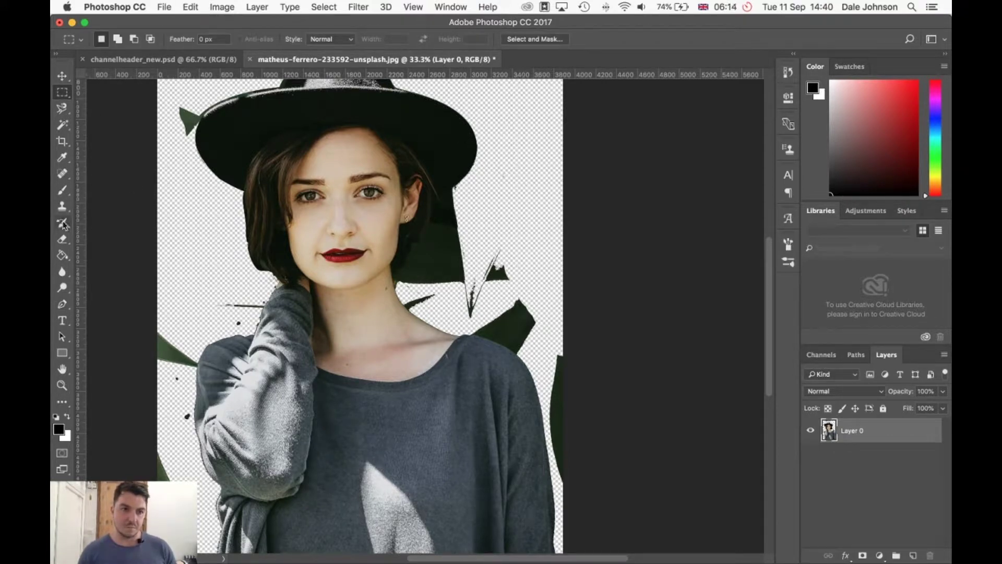
click(62, 304)
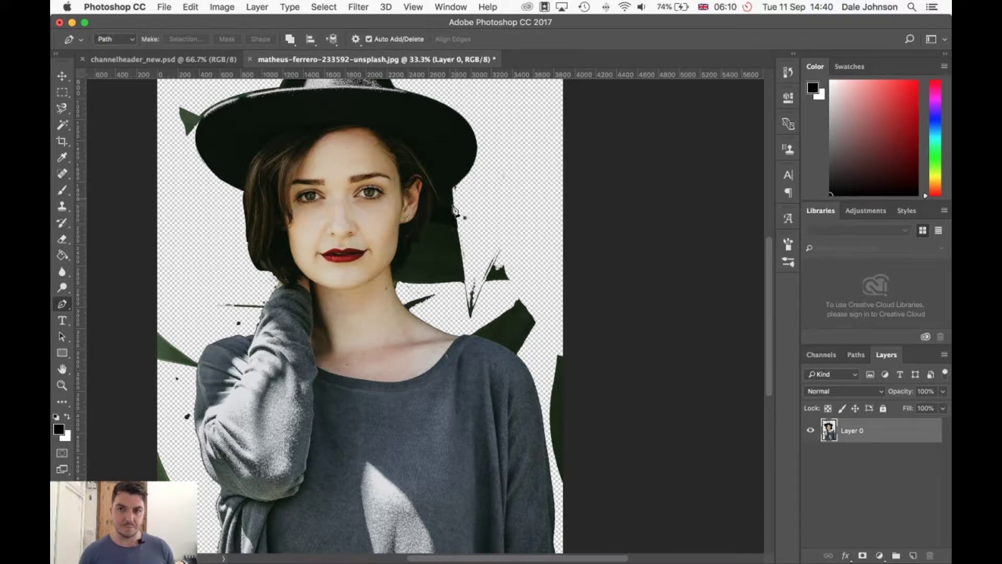
click(453, 189)
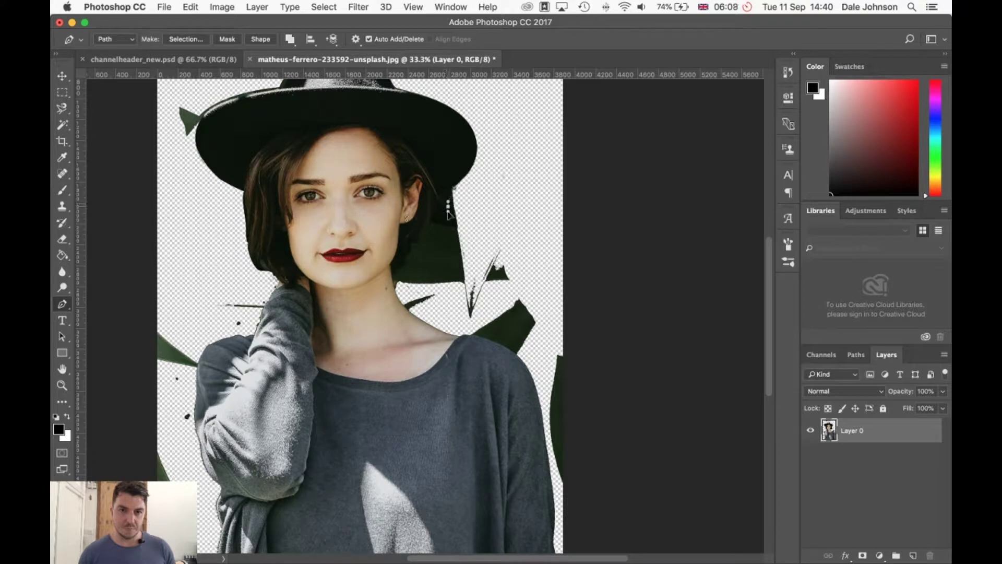
drag(429, 219, 429, 225)
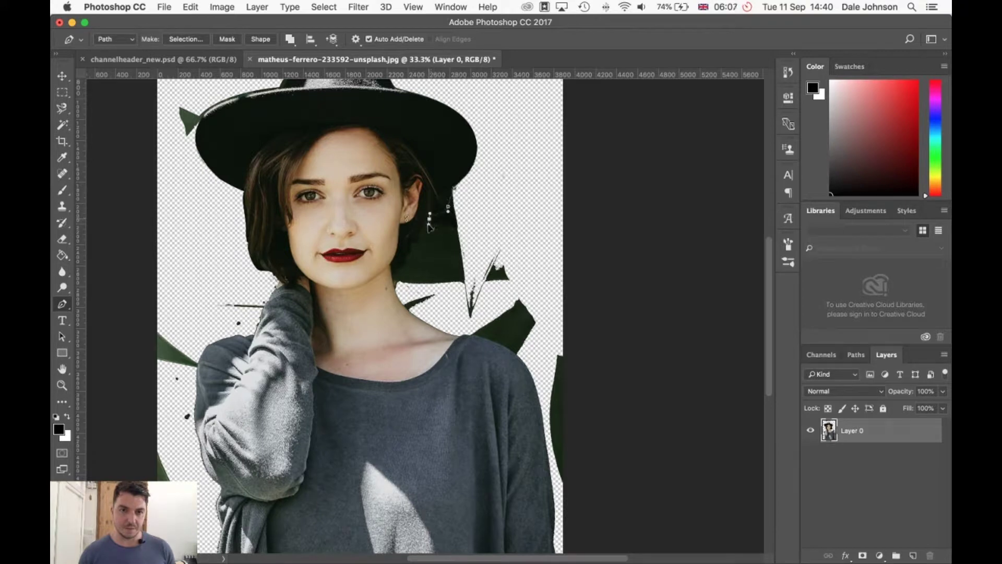
click(412, 247)
click(404, 263)
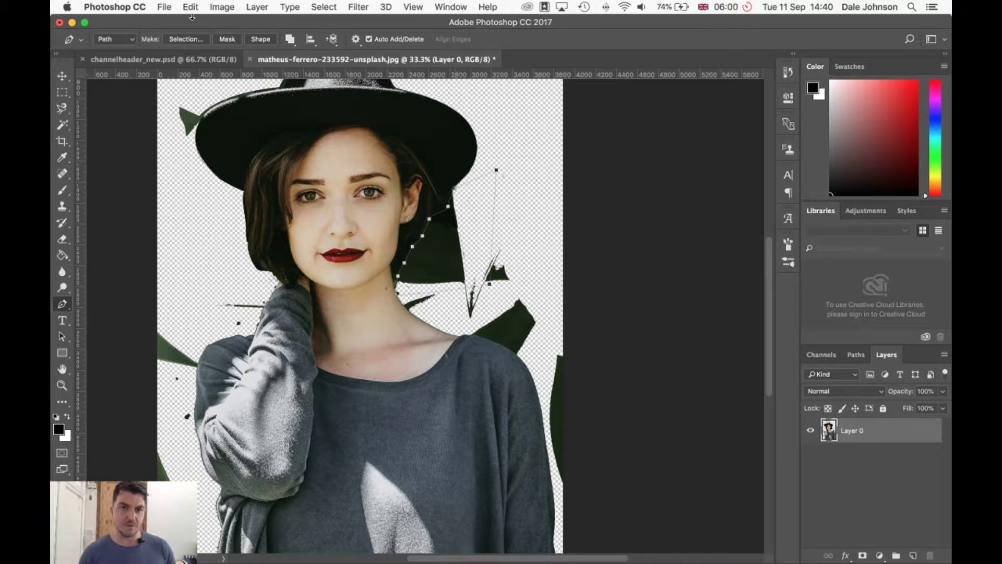
click(186, 40)
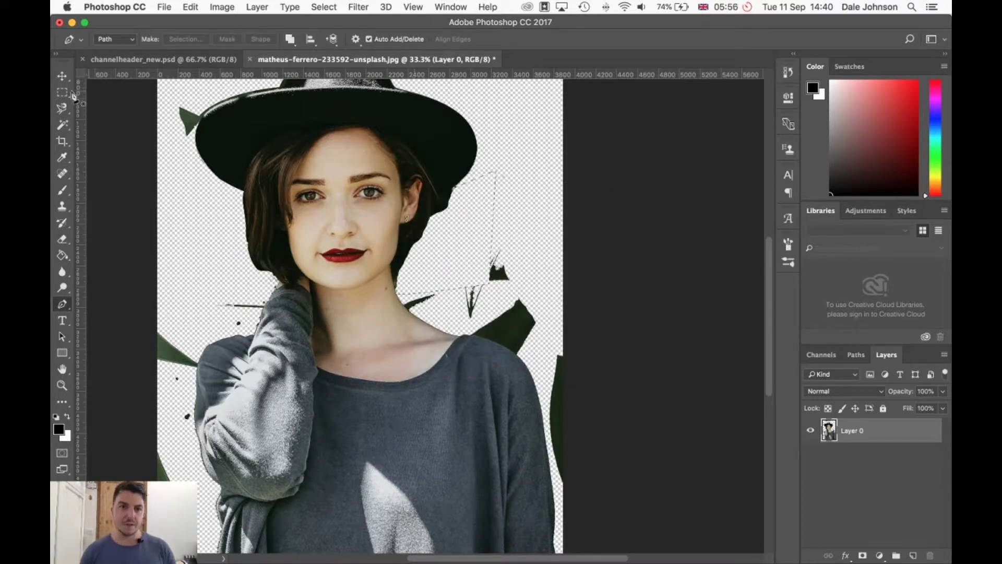
click(62, 92)
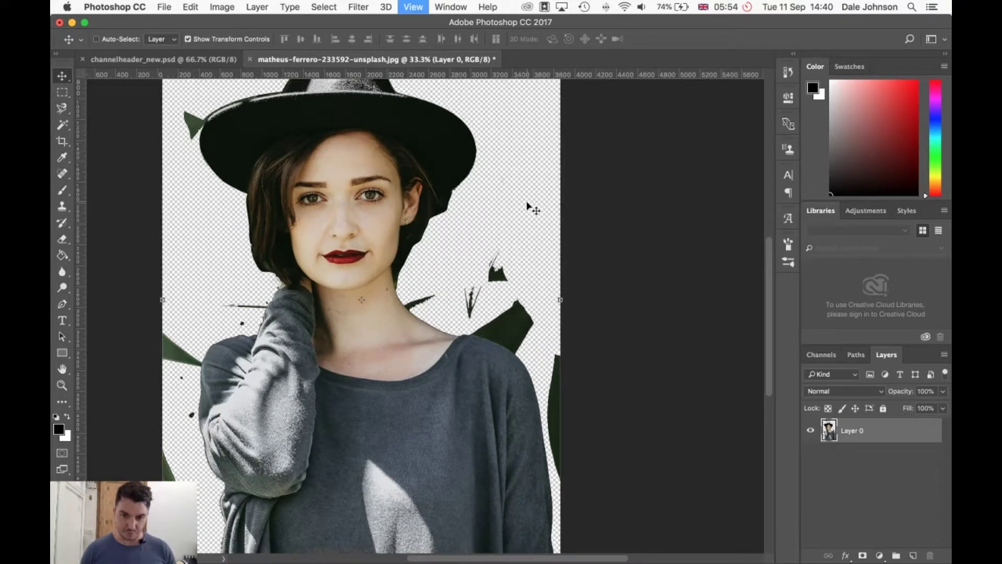
Erase the leftover leaf scraps beside and above the woman with the Eraser tool at 500 px
key(super+minus)
click(72, 242)
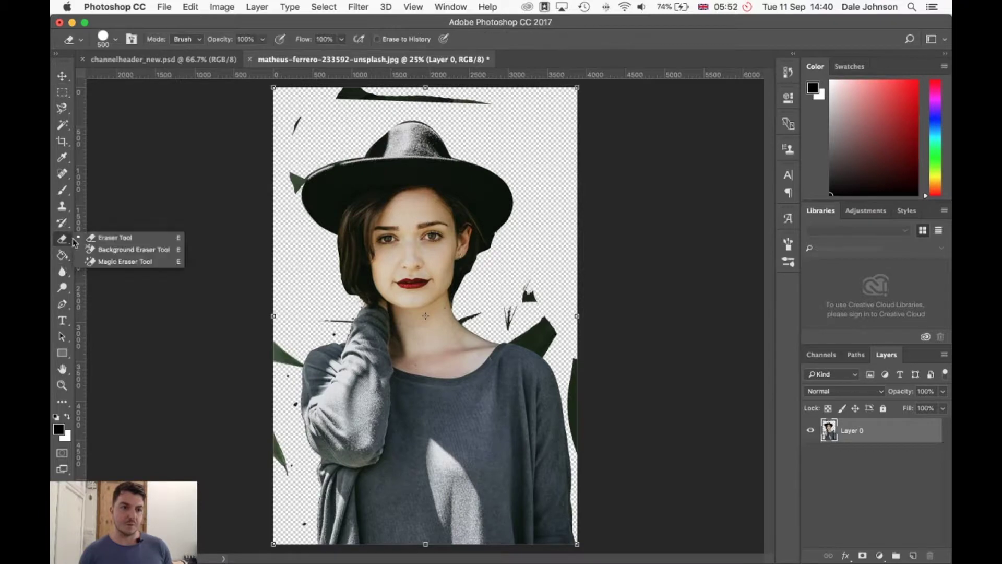
click(114, 237)
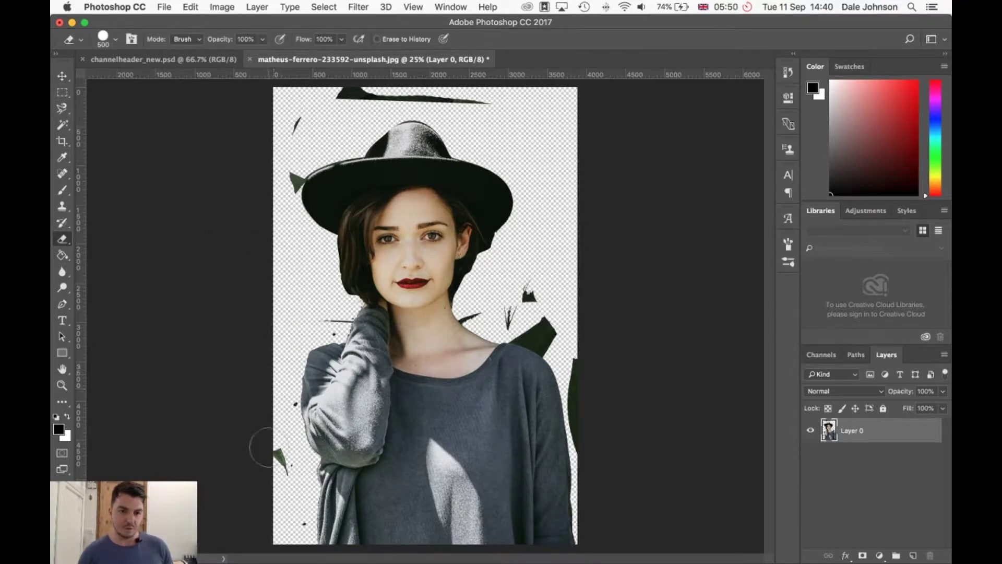
mouse_move(261, 447)
mouse_down()
mouse_move(295, 511)
mouse_move(272, 446)
mouse_up()
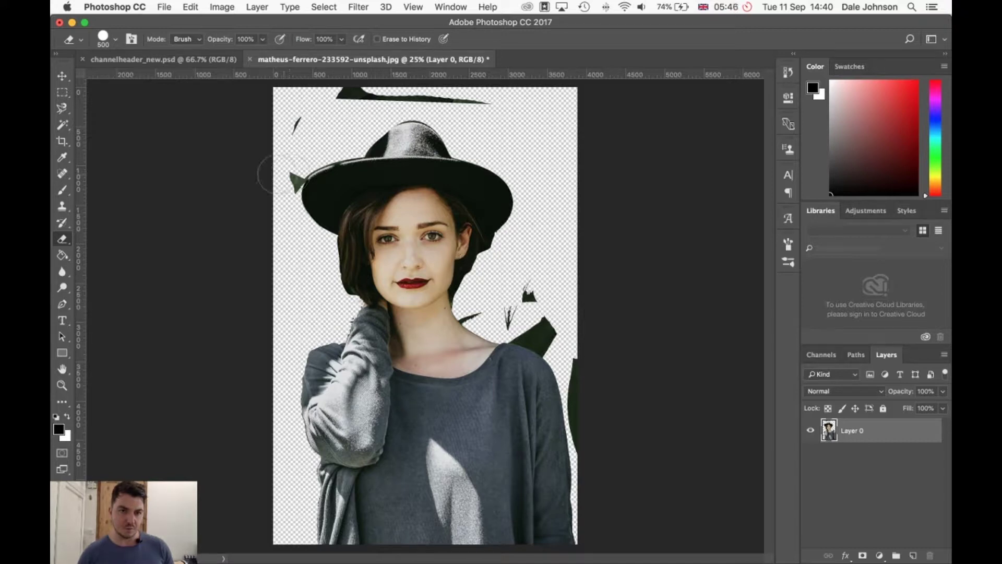
drag(275, 175, 287, 177)
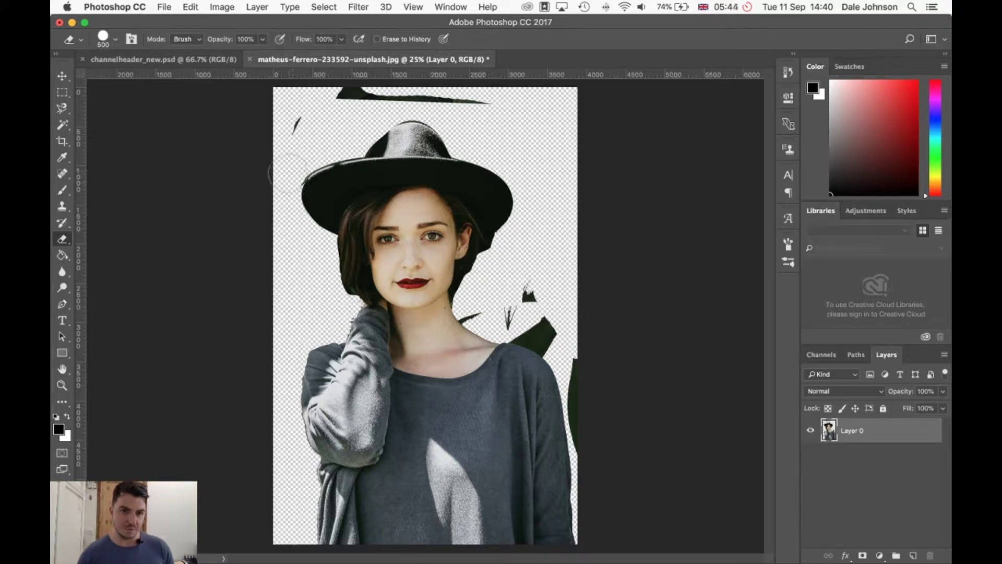
drag(342, 93, 486, 101)
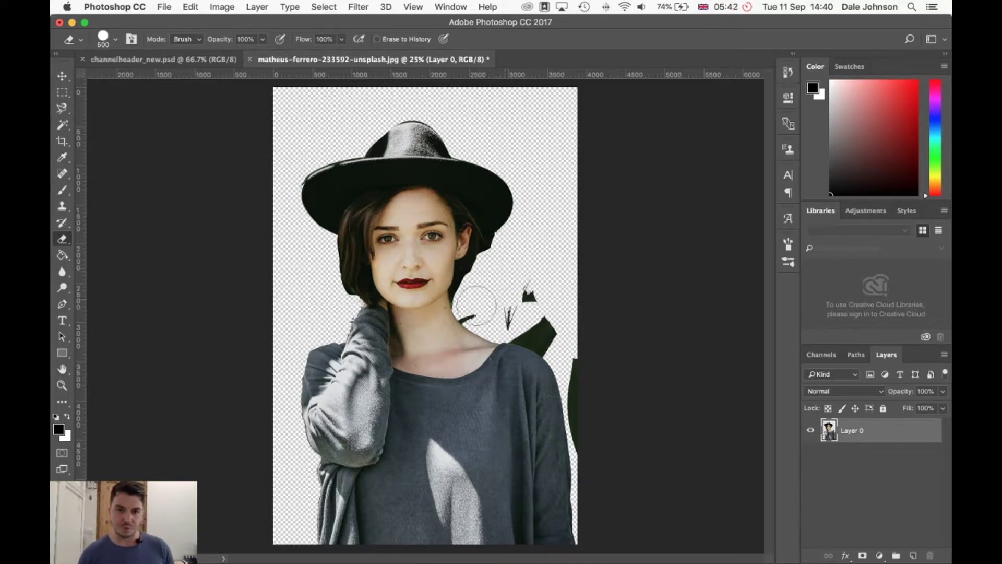
mouse_move(477, 305)
mouse_down()
mouse_move(529, 303)
mouse_move(512, 326)
mouse_move(557, 348)
mouse_move(548, 316)
mouse_move(575, 373)
mouse_up()
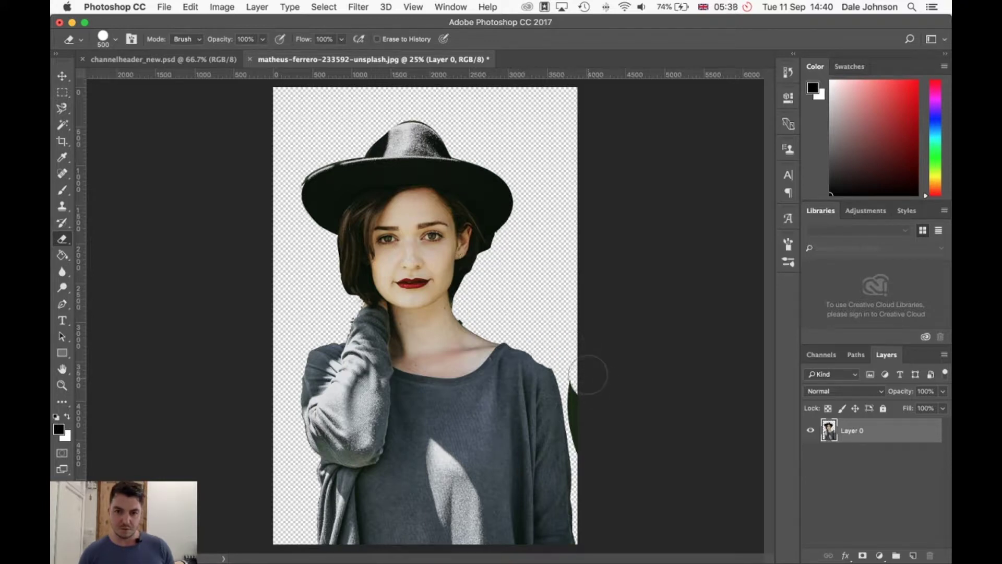
Undo the last eraser stroke, reduce the brush to 175 px and erase the leaf remnants beside her neck, shoulder and sleeve
key(super+z)
key(bracketleft)
key(bracketleft)
key(bracketleft)
key(bracketleft)
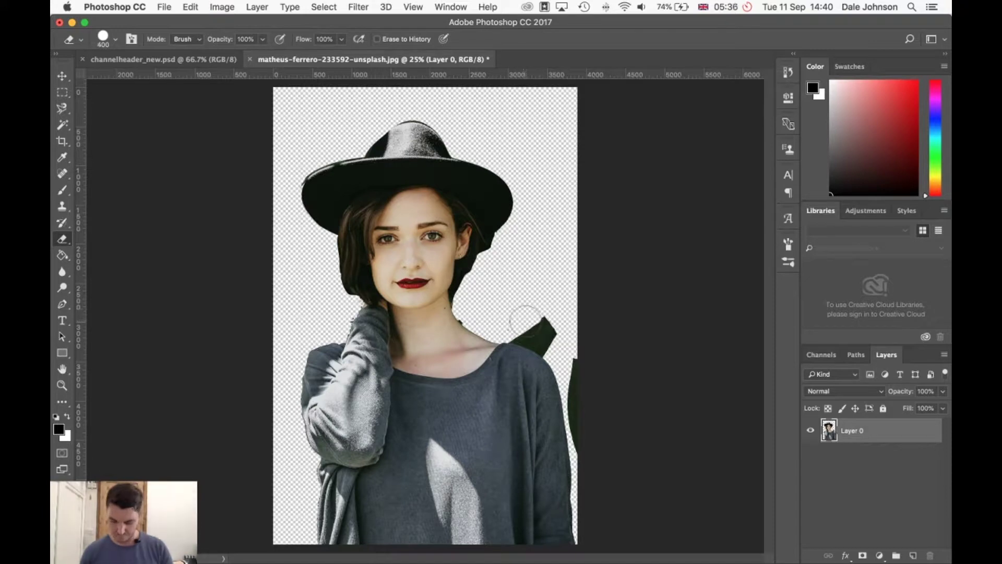
key(bracketleft)
mouse_move(517, 333)
mouse_down()
mouse_move(553, 354)
mouse_move(532, 323)
mouse_move(541, 338)
mouse_move(522, 330)
mouse_move(549, 316)
mouse_up()
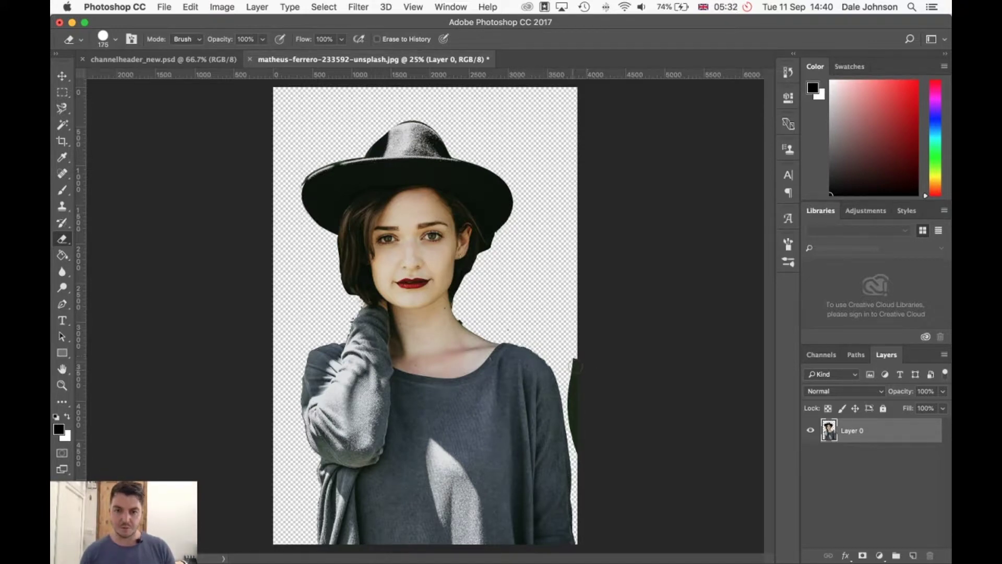
drag(574, 367, 577, 429)
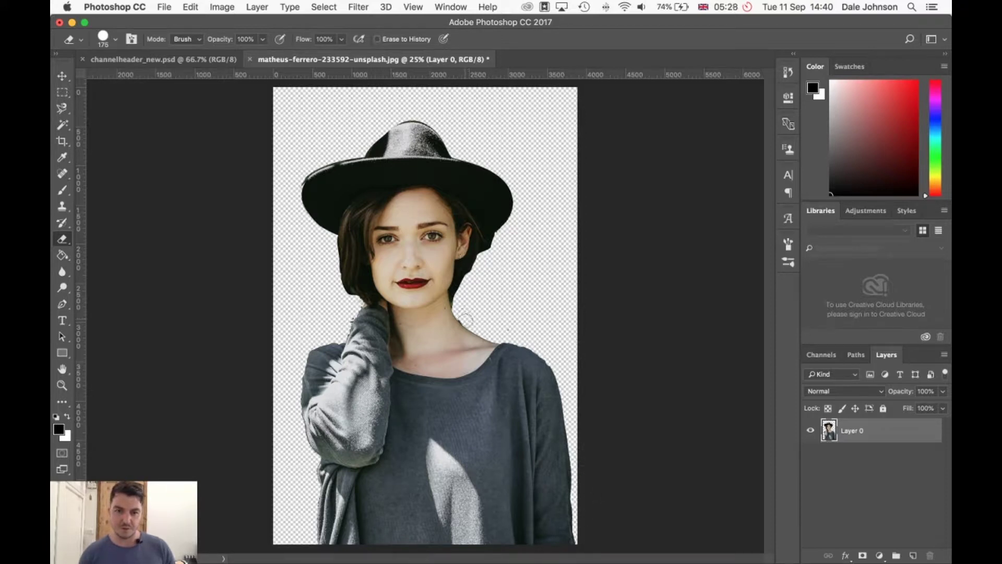
drag(491, 325, 524, 316)
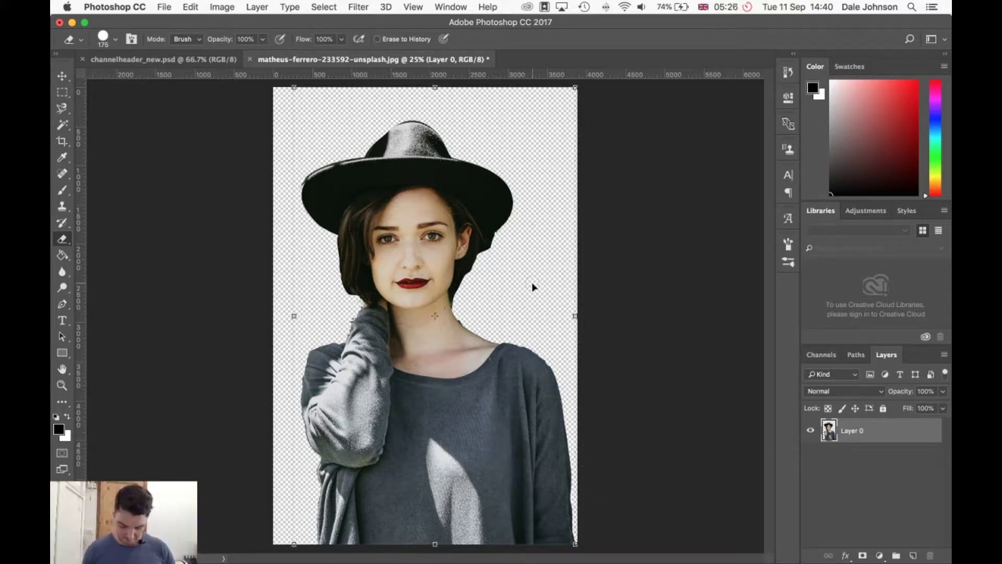
Move the cut-out woman's layer into the channelheader_new.psd document
key(v)
key(super+minus)
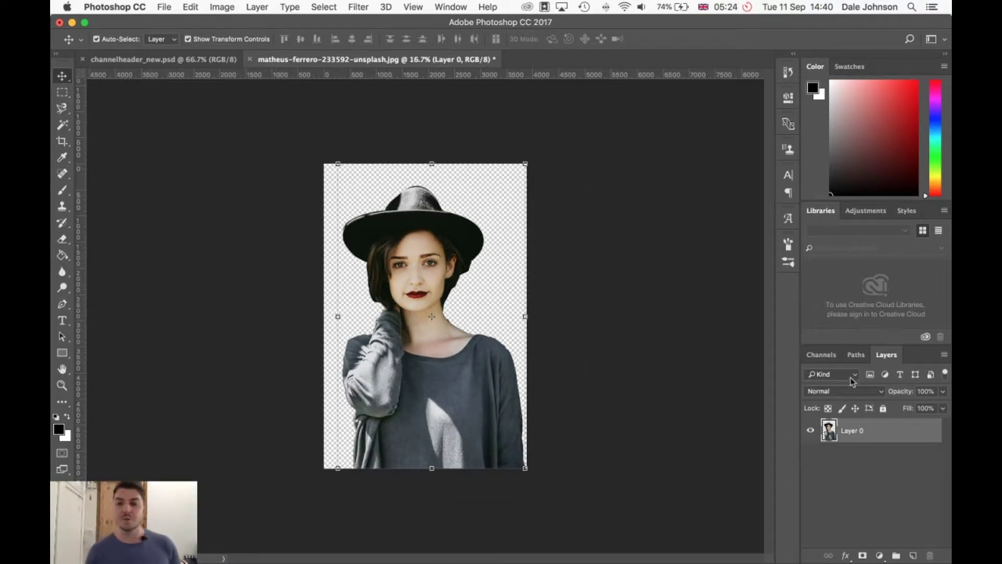
mouse_move(460, 254)
mouse_down()
mouse_move(206, 130)
mouse_move(158, 62)
mouse_move(357, 127)
mouse_up()
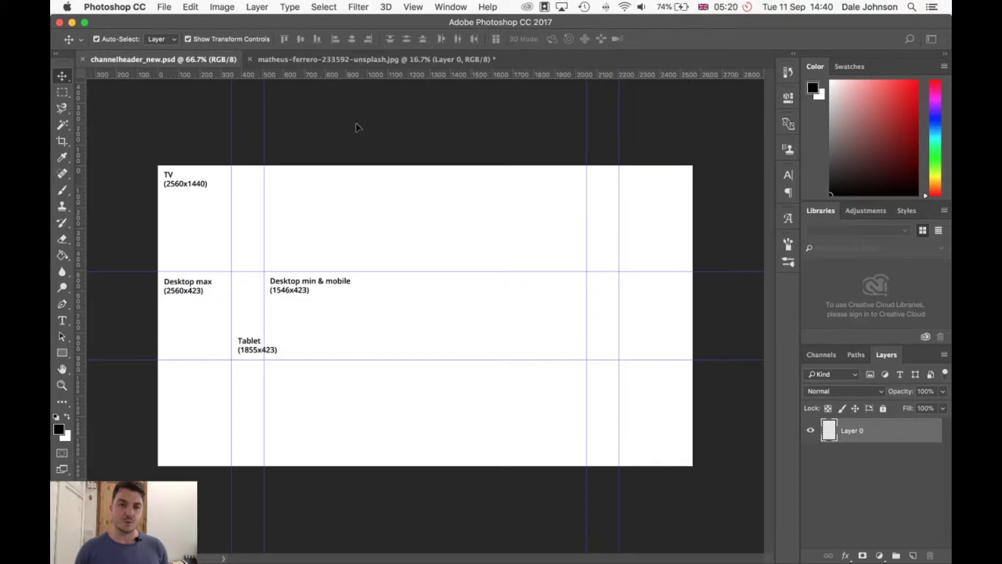
drag(402, 308, 419, 302)
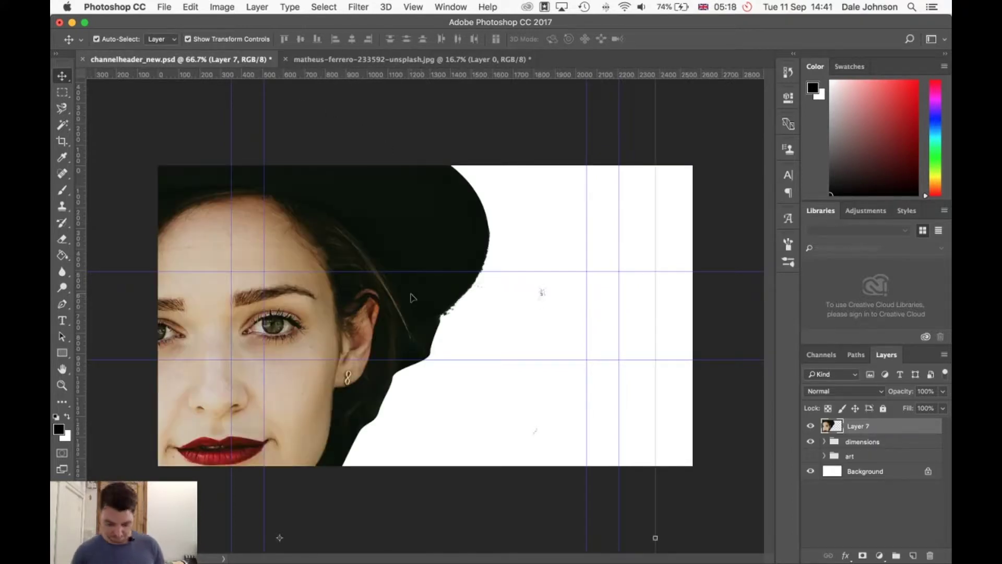
Scale the woman's layer proportionally to about 35% and move her up onto the canvas
key(super+minus)
key(super+minus)
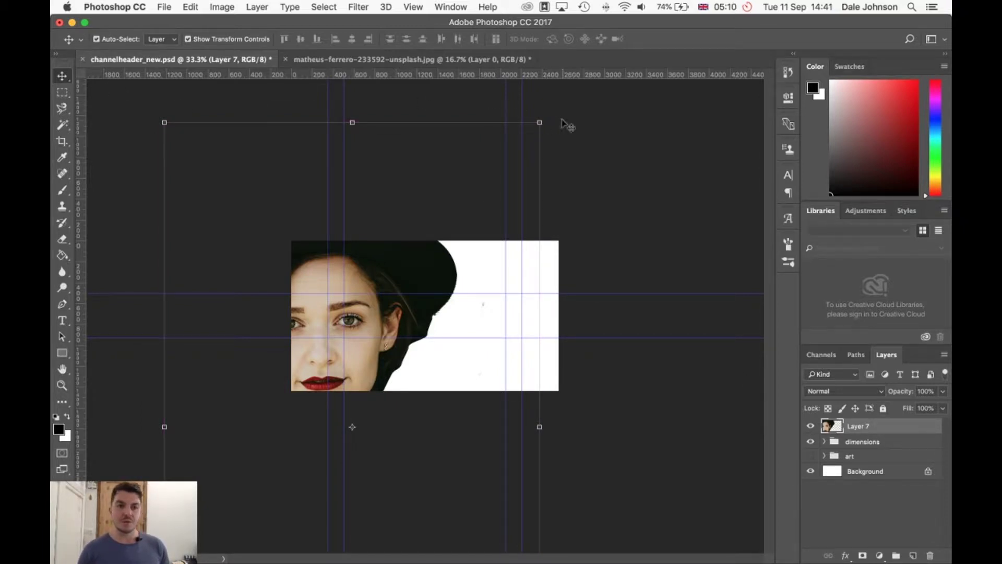
drag(541, 122, 378, 316)
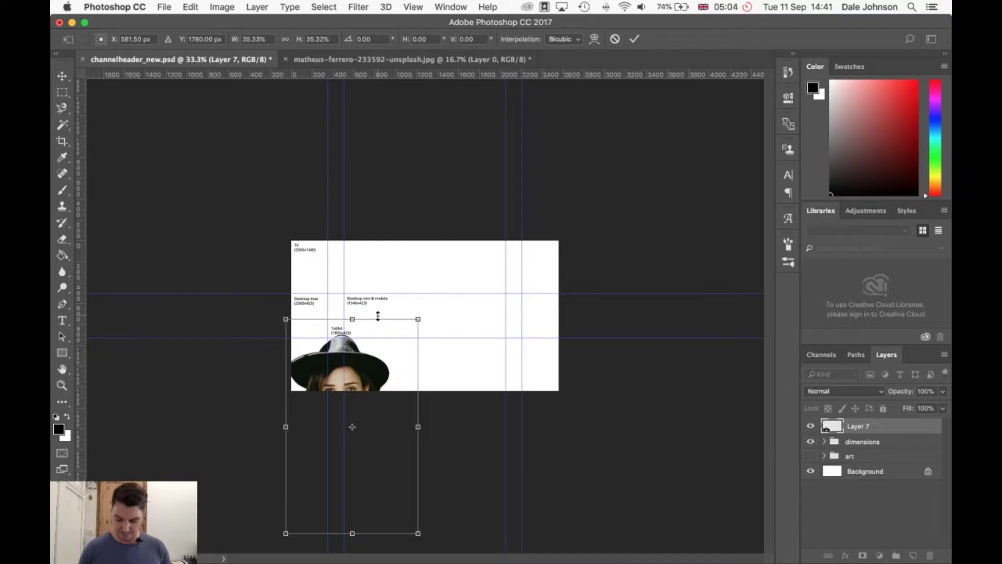
key(super+plus)
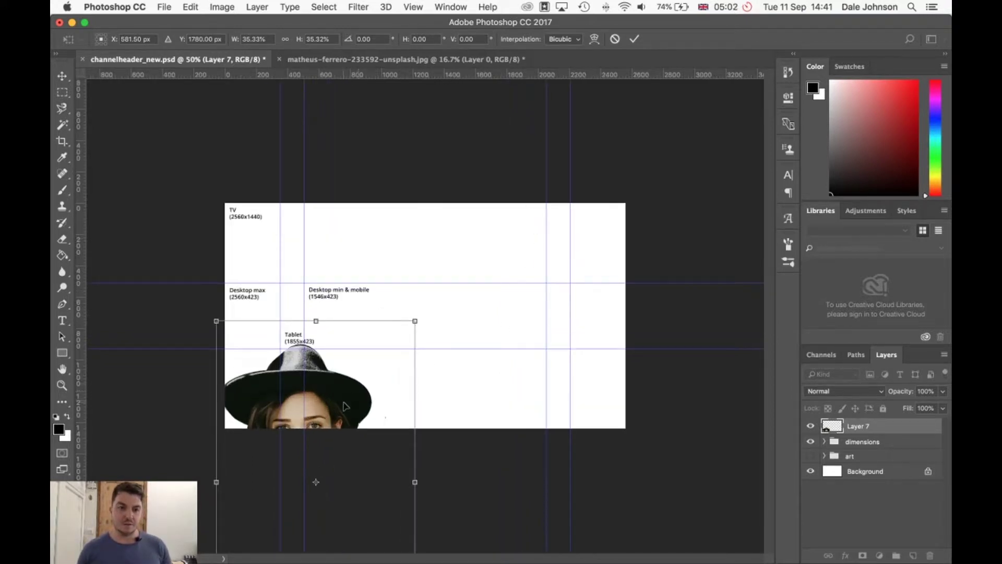
drag(345, 406, 399, 261)
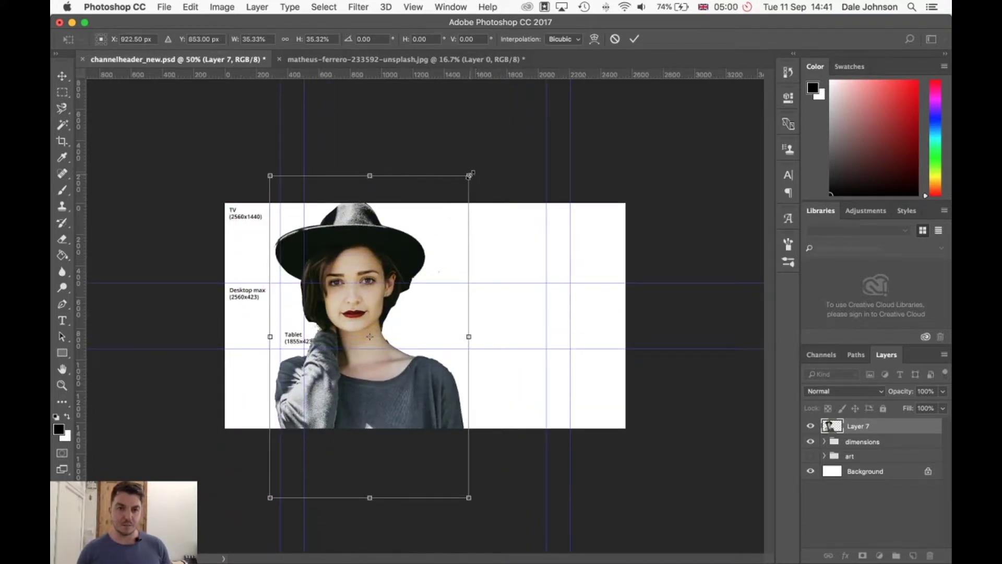
Shrink the woman further and position her just inside the left desktop-min and mobile guide, with her face between the horizontal guides
drag(470, 176, 427, 241)
drag(348, 325, 347, 330)
drag(418, 246, 405, 265)
drag(350, 310, 349, 306)
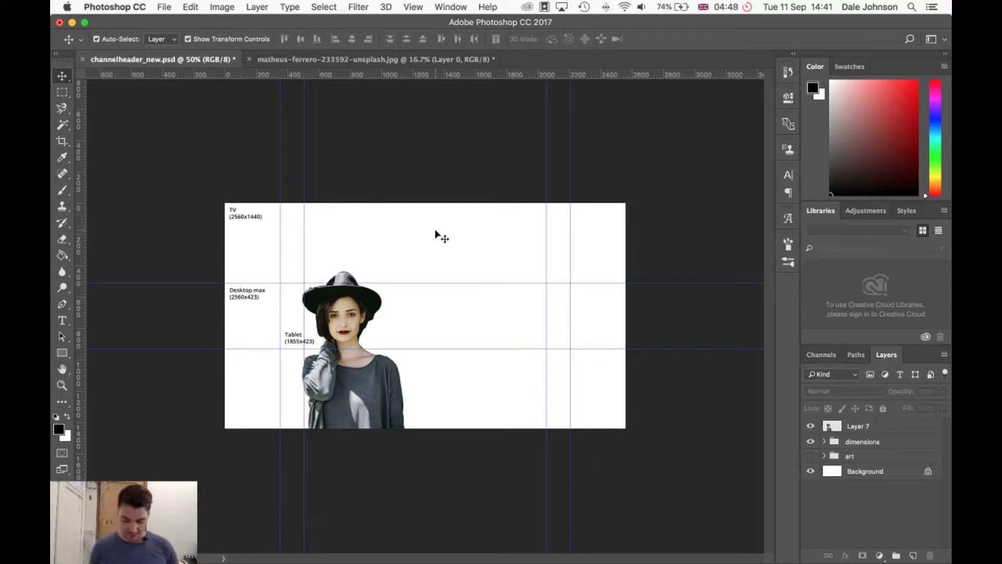
Open the JPG of the sunset over a poppy field from the Desktop folder
click(164, 7)
click(177, 33)
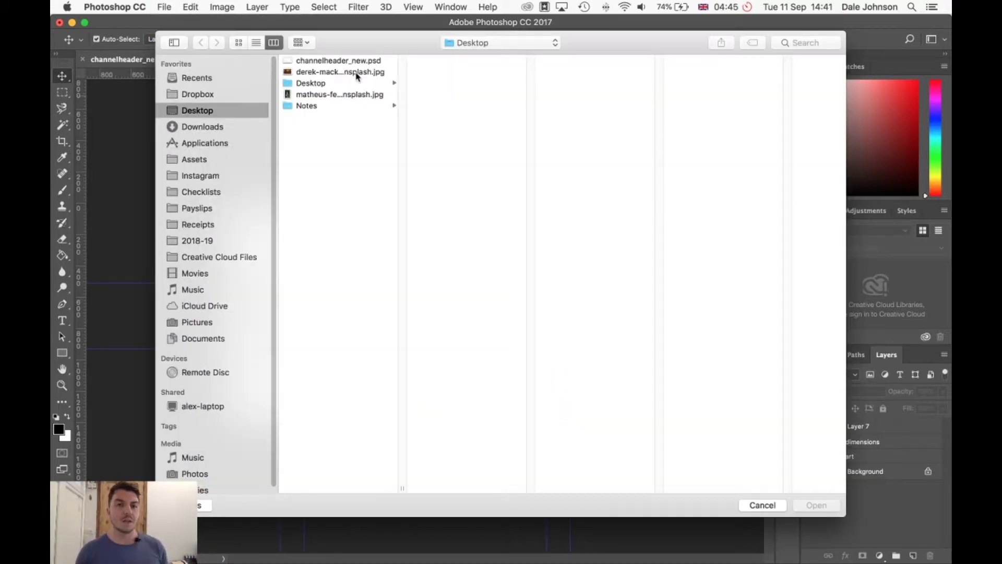
click(357, 74)
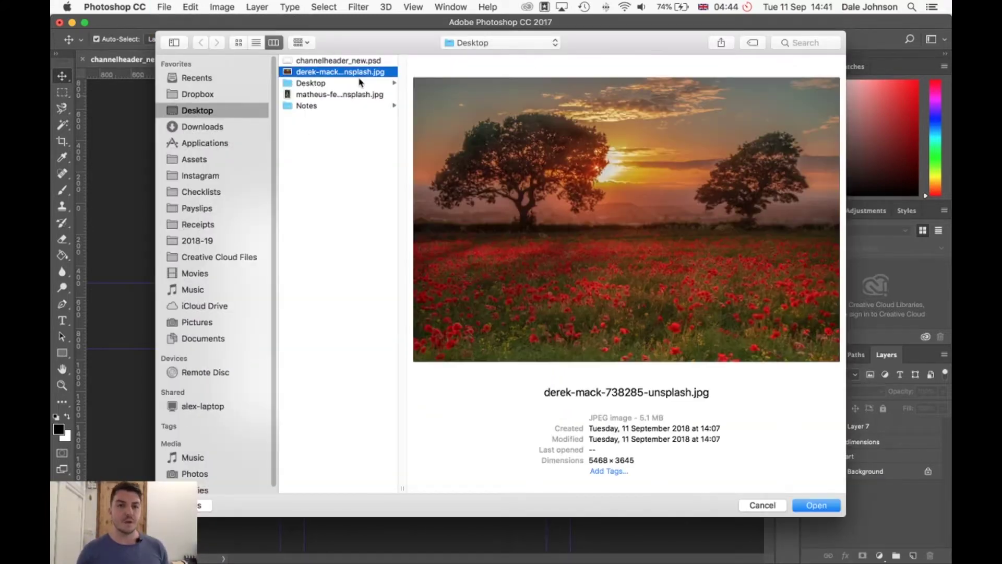
click(821, 505)
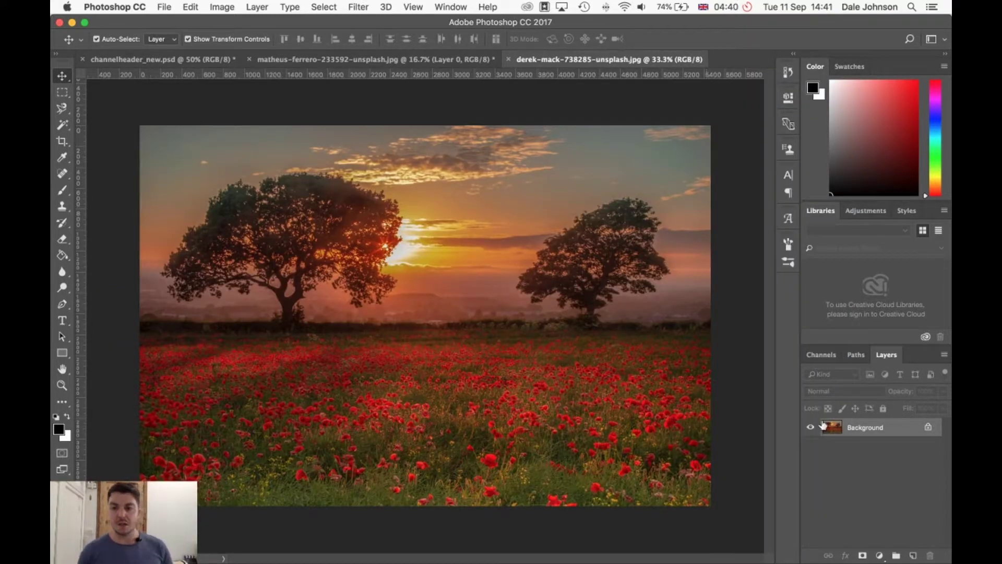
Bring the whole poppy-field photo into channelheader_new.psd and place its layer directly below the woman's layer
key(super+a)
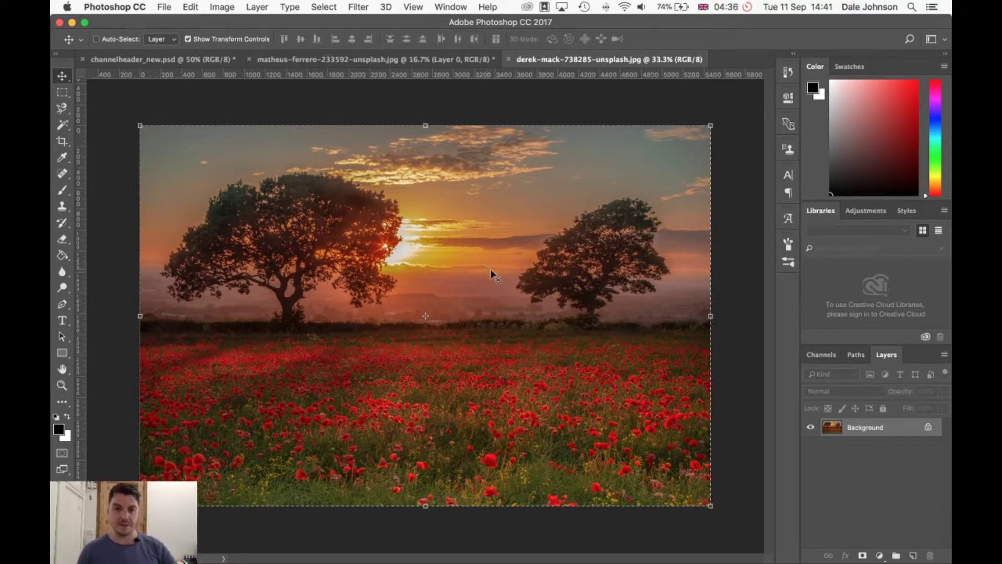
key(super+c)
drag(426, 229, 172, 67)
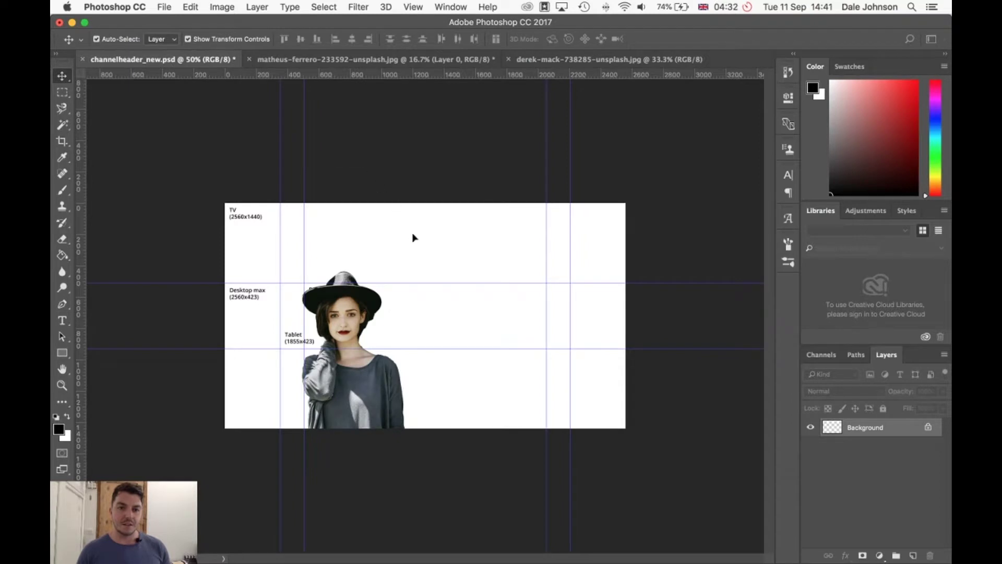
drag(493, 302, 488, 295)
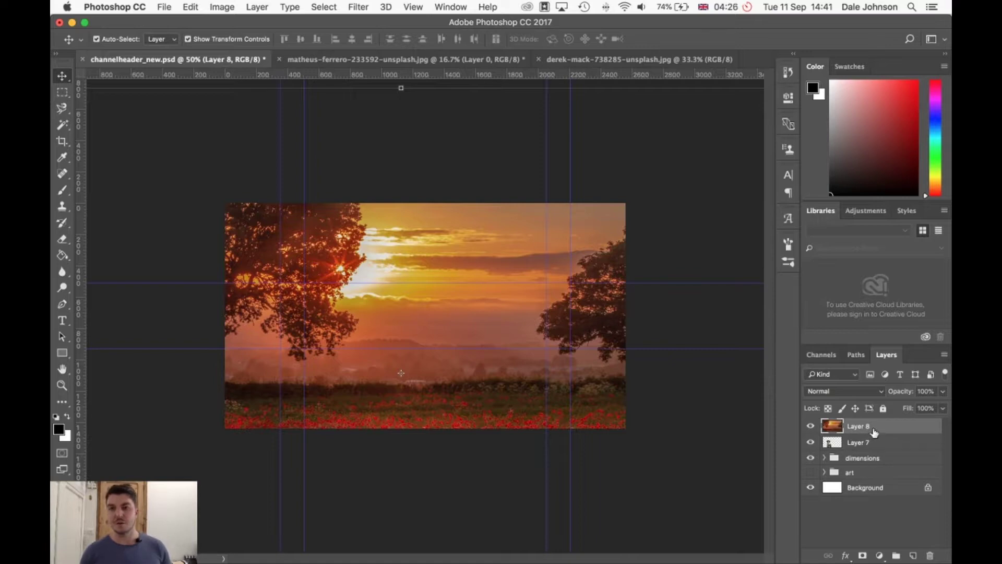
drag(872, 431, 871, 463)
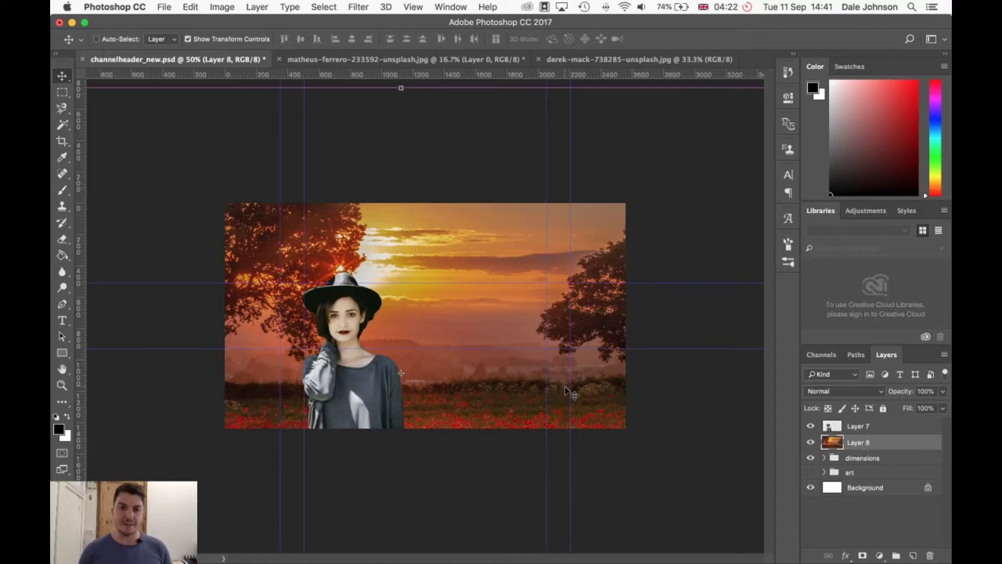
Scale the poppy-field layer proportionally to about 48% and center it over the canvas
key(super+minus)
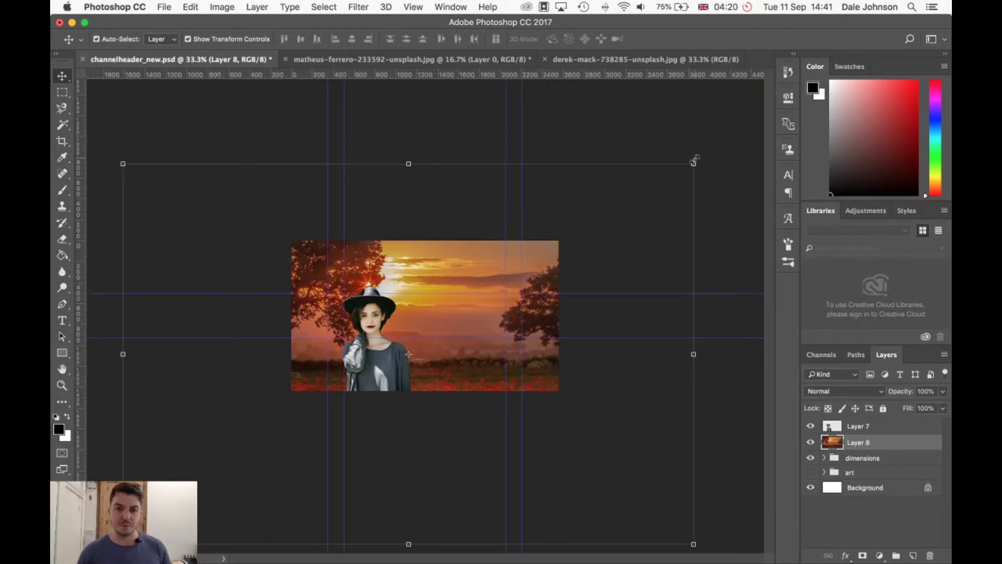
drag(694, 164, 553, 230)
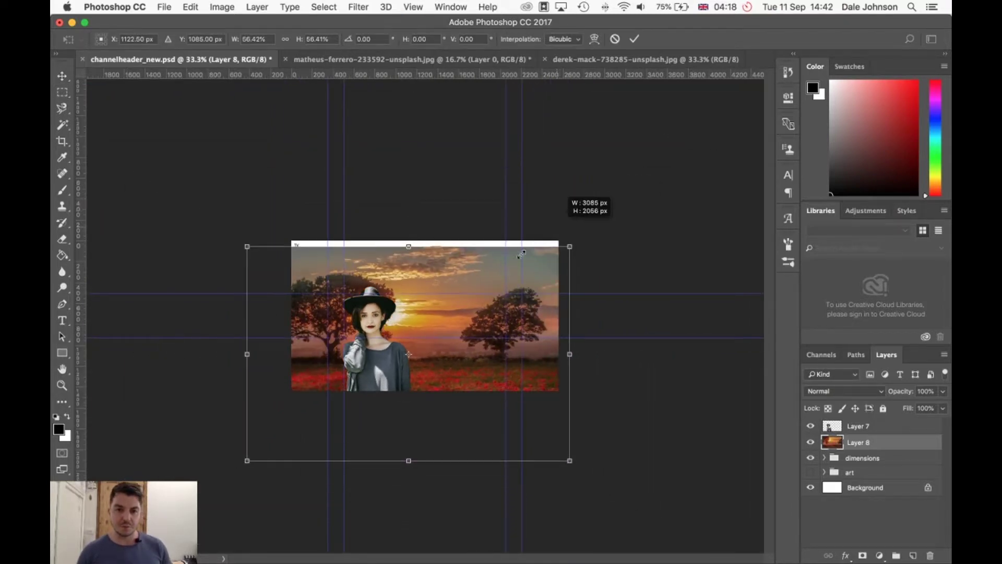
drag(436, 313, 445, 291)
drag(580, 222, 563, 234)
drag(470, 281, 477, 266)
mouse_move(569, 222)
mouse_down()
mouse_move(563, 228)
mouse_move(572, 230)
mouse_up()
Nudge the poppy-field layer to X 1260.50 px and Y 840.50 px, apply the transform and deselect the layer
key(super+equal)
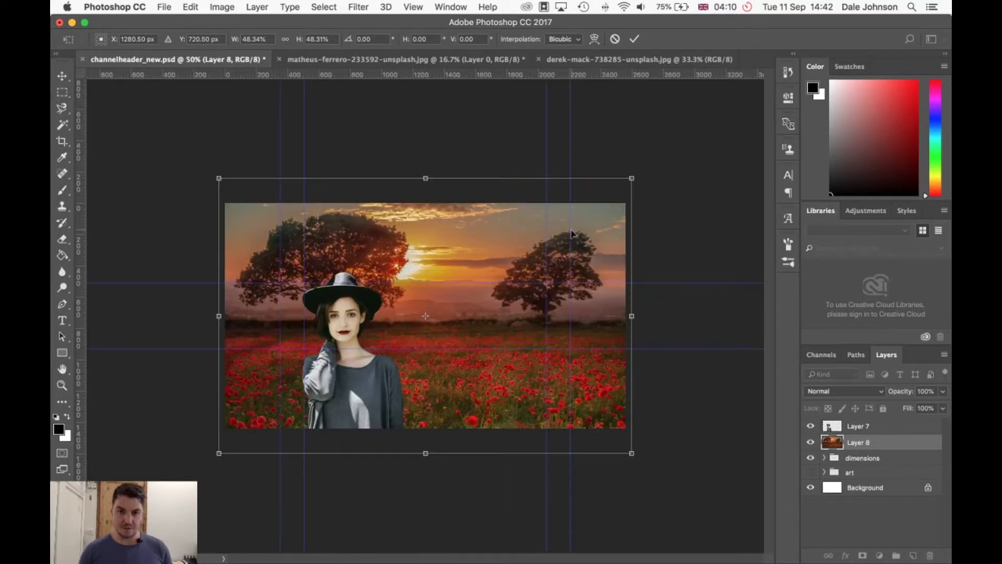
key(shift+Down)
key(shift+Down)
key(shift+Down)
key(shift+Down)
key(shift+Down)
key(shift+Down)
key(shift+Down)
key(shift+Down)
key(shift+Down)
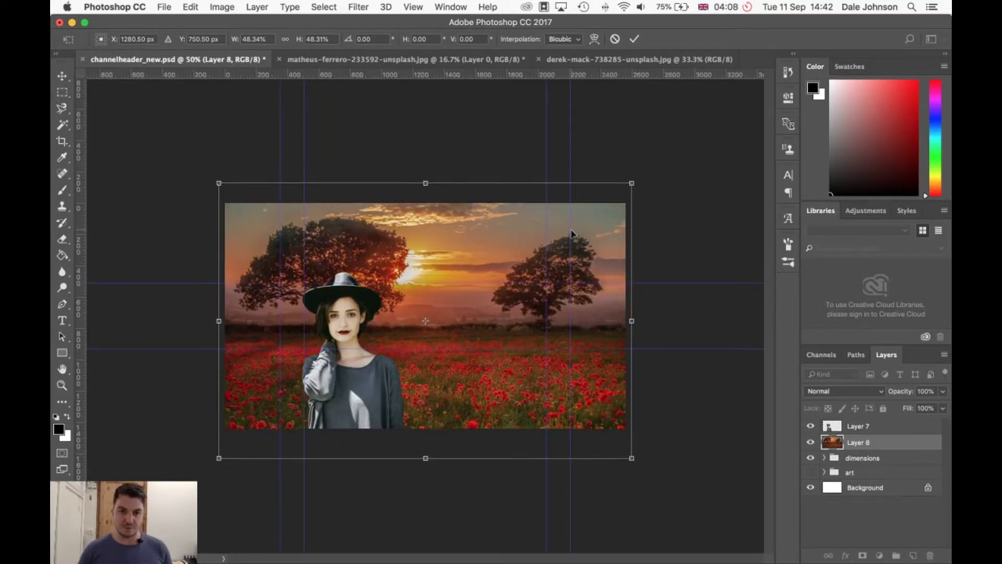
key(shift+Down)
key(shift+Down)
key(shift+Down)
key(shift+Down)
key(shift+Down)
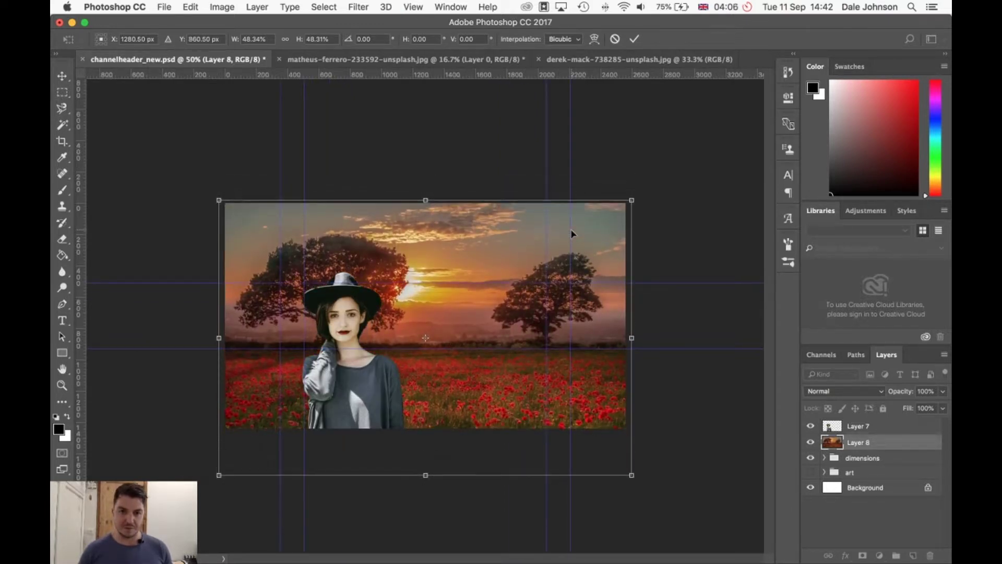
key(shift+Left)
key(shift+Left)
key(shift+Left)
key(shift+Left)
key(shift+Up)
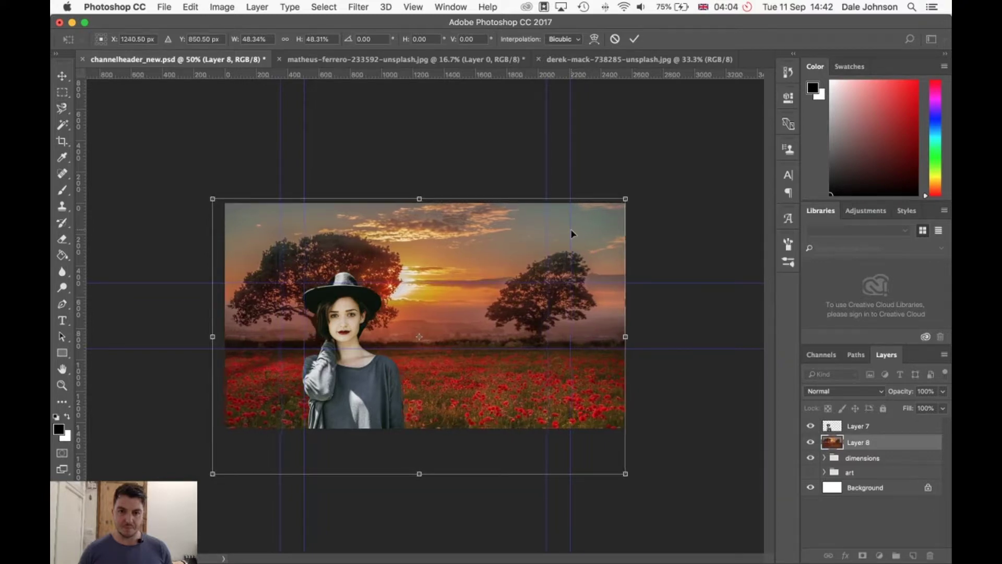
key(shift+Right)
key(shift+Right)
key(shift+Up)
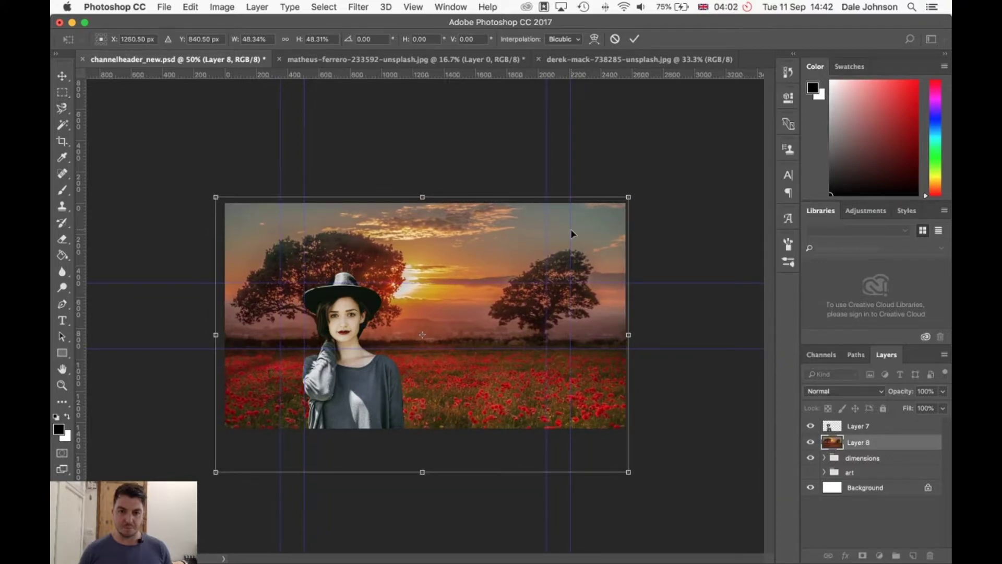
key(Return)
click(701, 246)
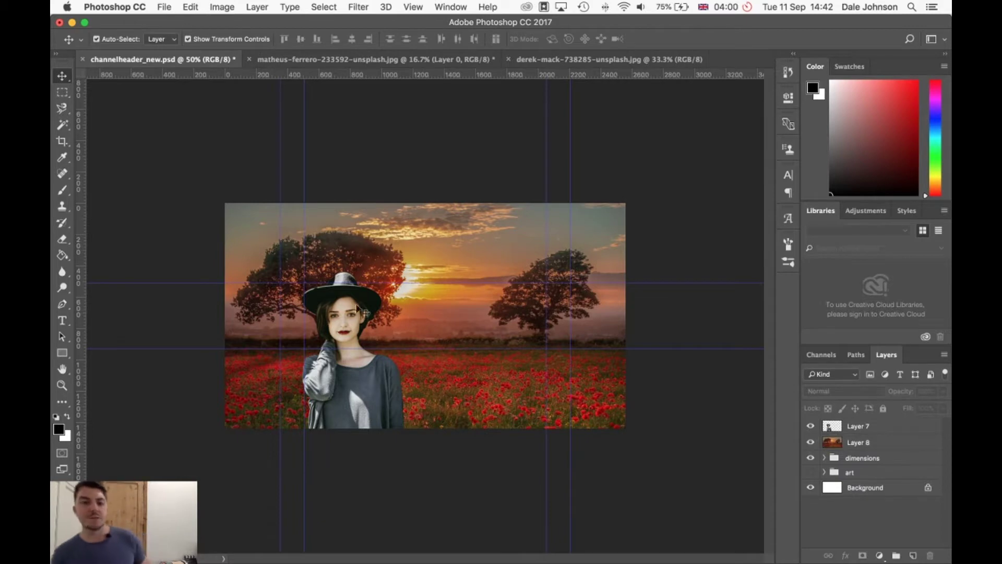
key(super+plus)
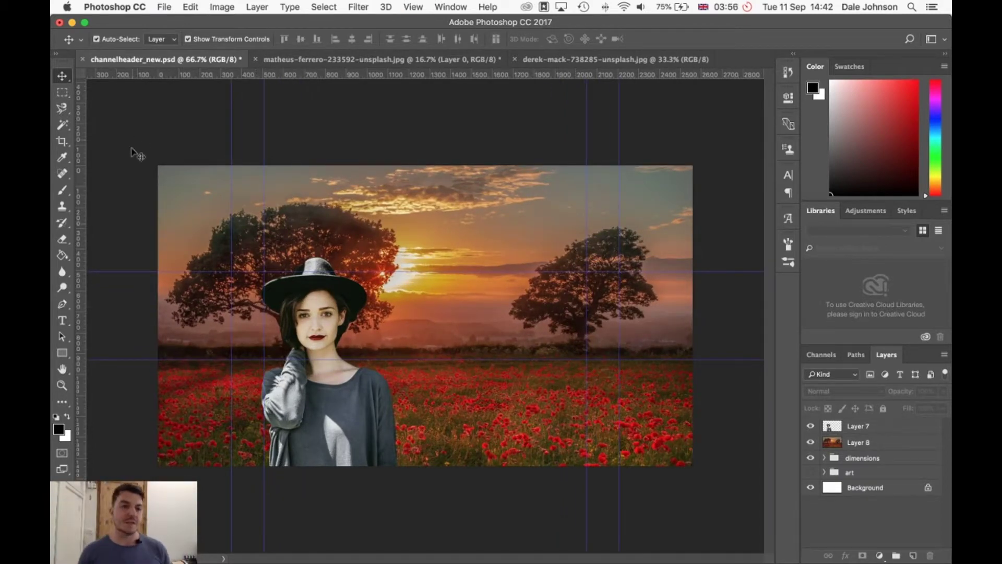
click(62, 321)
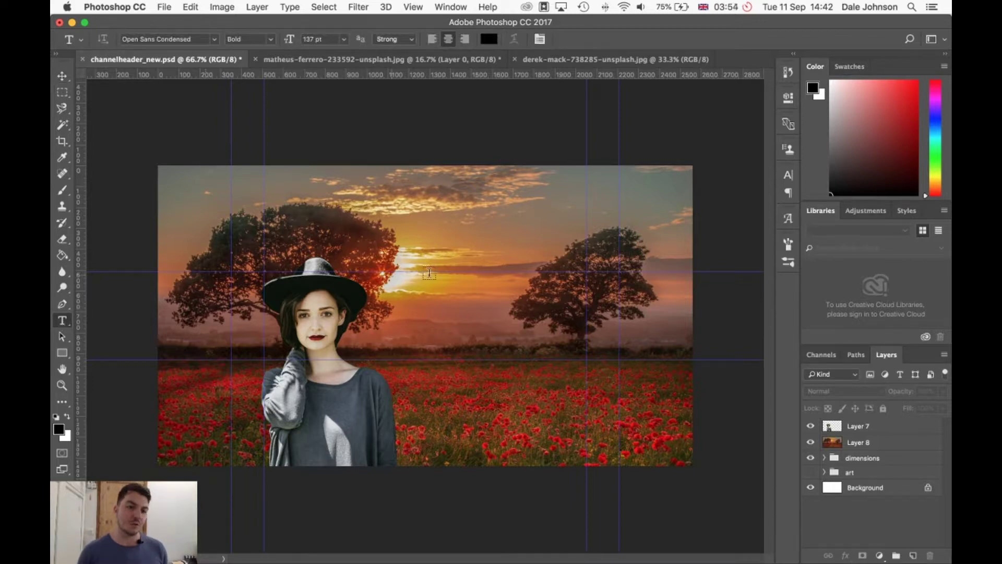
drag(382, 288, 580, 331)
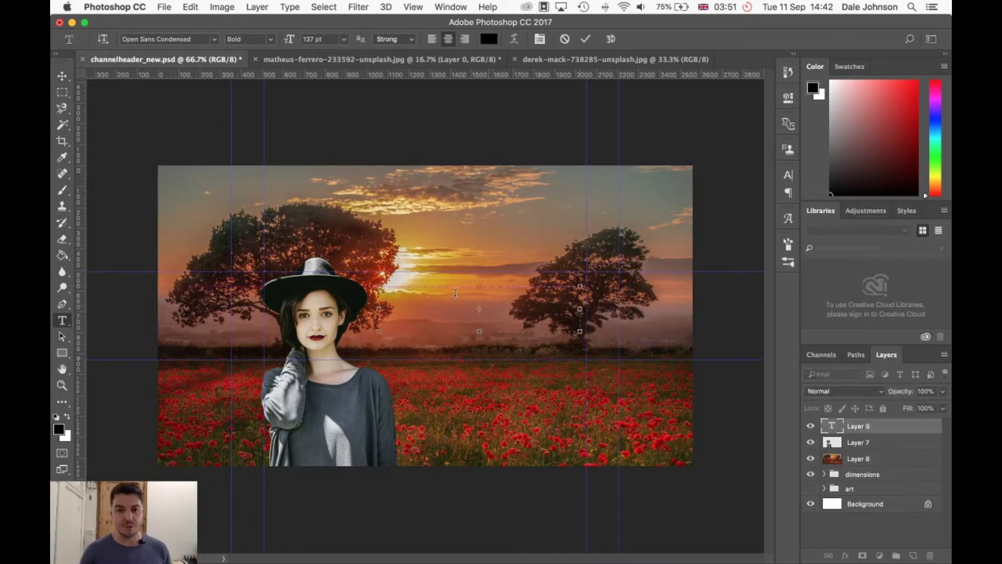
click(63, 76)
click(932, 558)
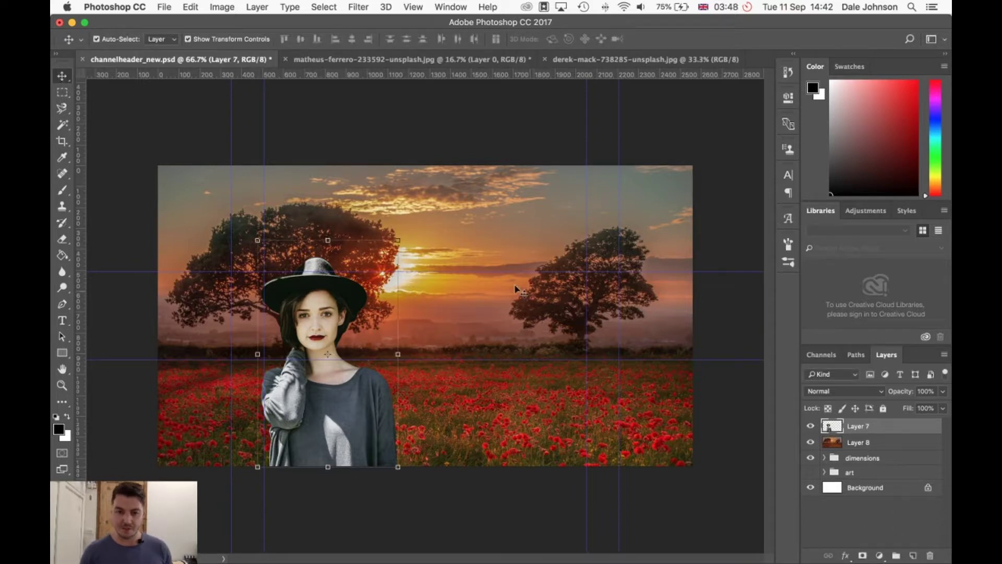
Add the point text "TRAVELS WITH TANYA" in white between the woman and the far tree, with the color picker's web-only restriction off
click(66, 334)
click(62, 321)
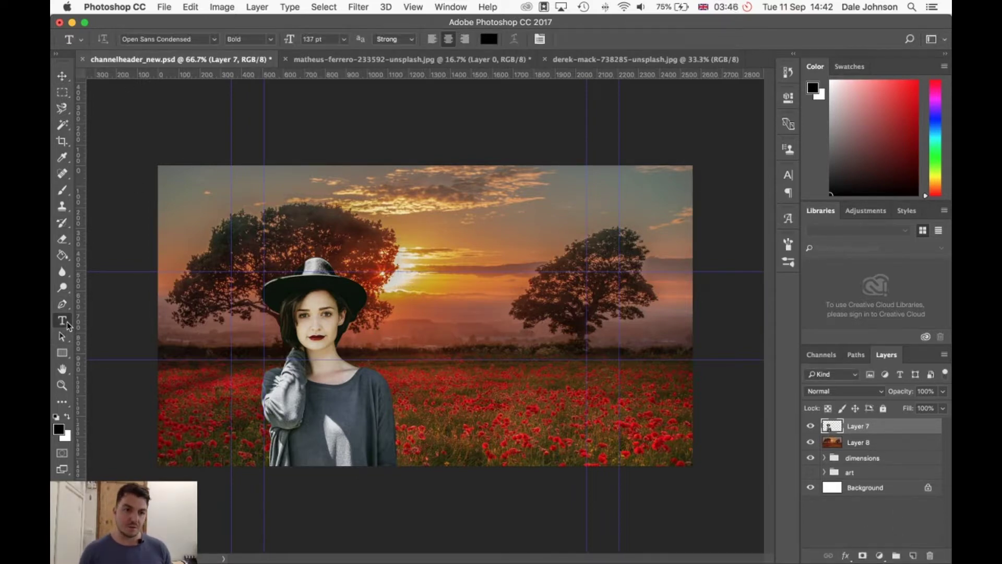
click(483, 301)
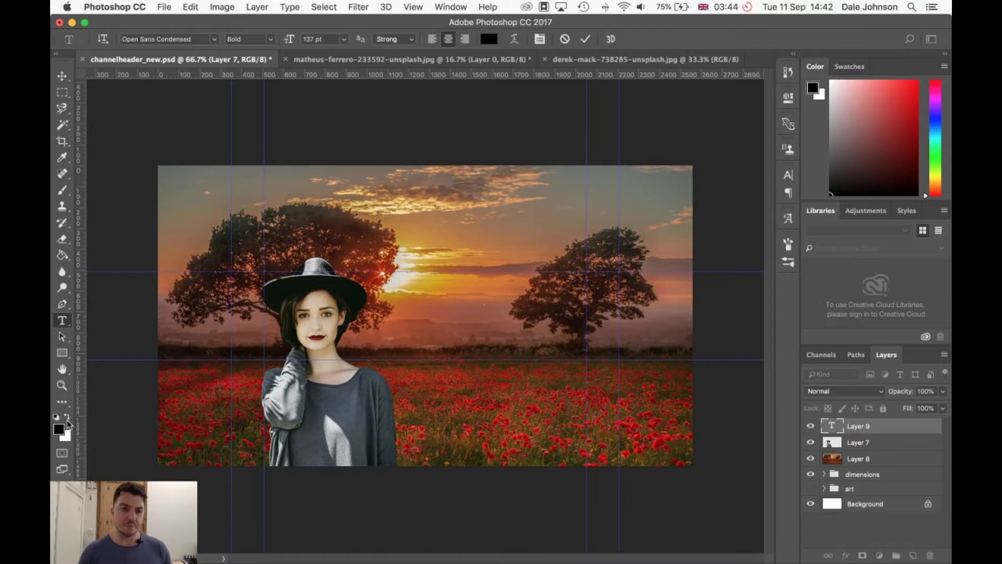
click(66, 418)
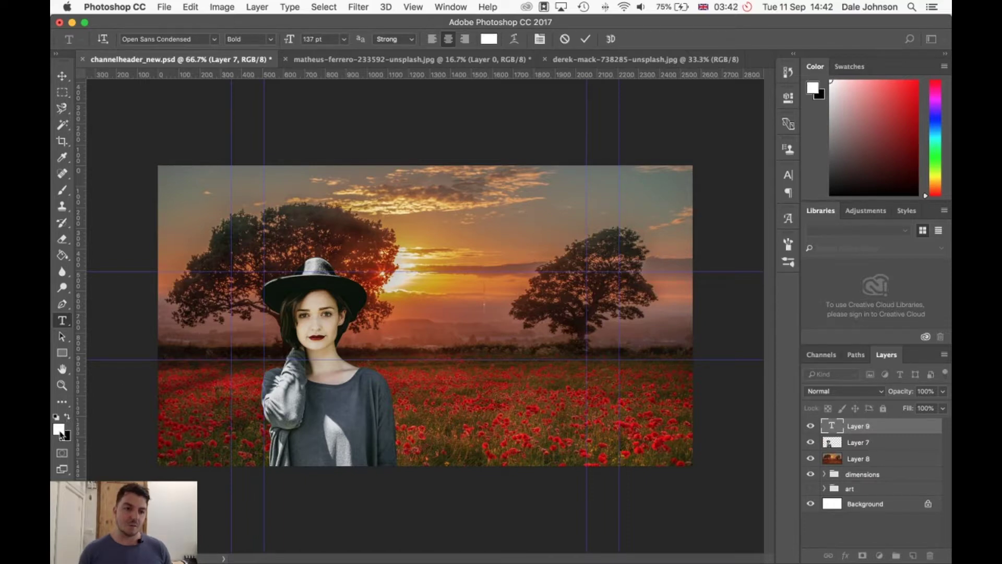
click(63, 426)
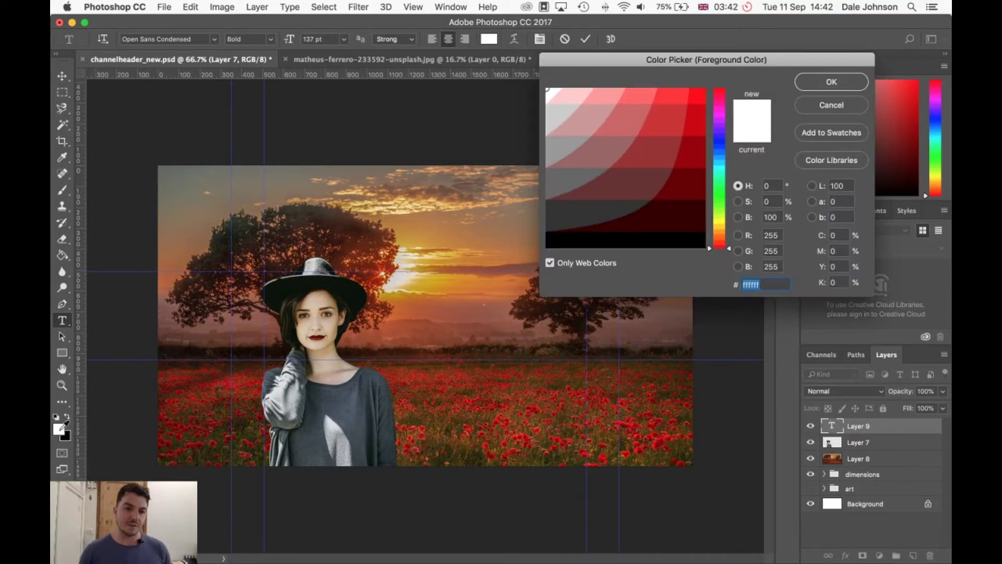
click(550, 263)
click(831, 83)
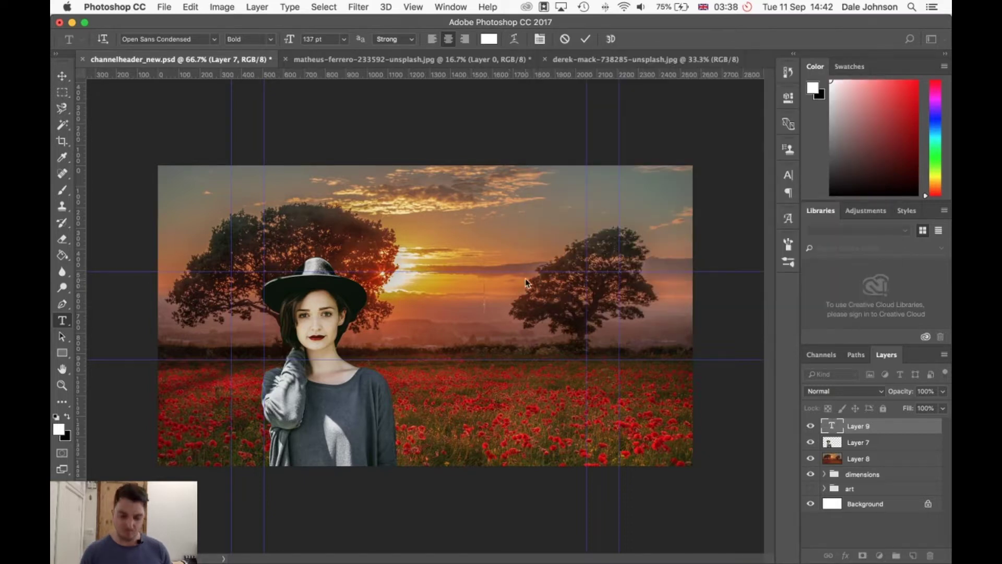
text(TR)
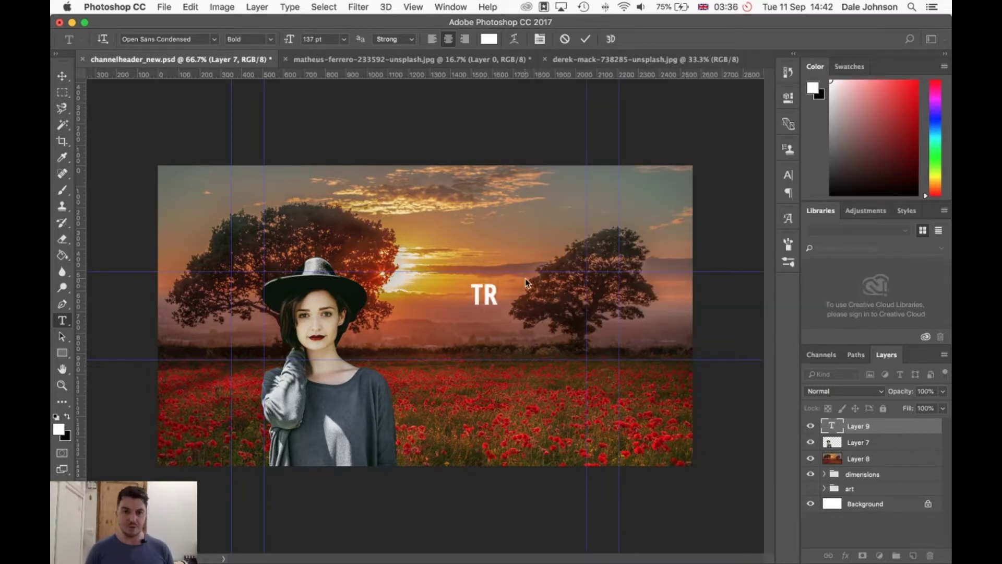
text(AVELS WITH TANYA)
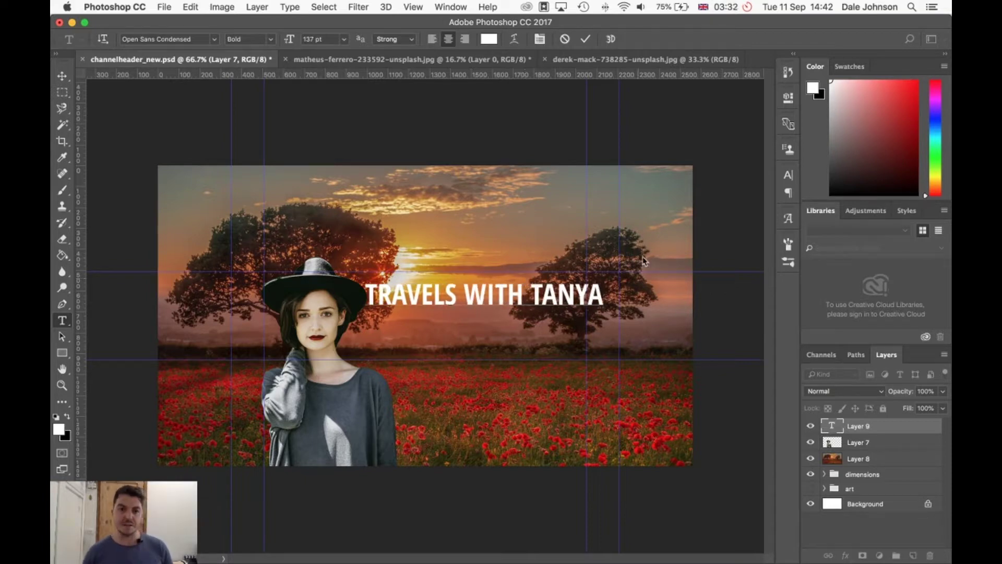
Select the whole title text and set its font to Open Sans Condensed in the character settings
click(788, 179)
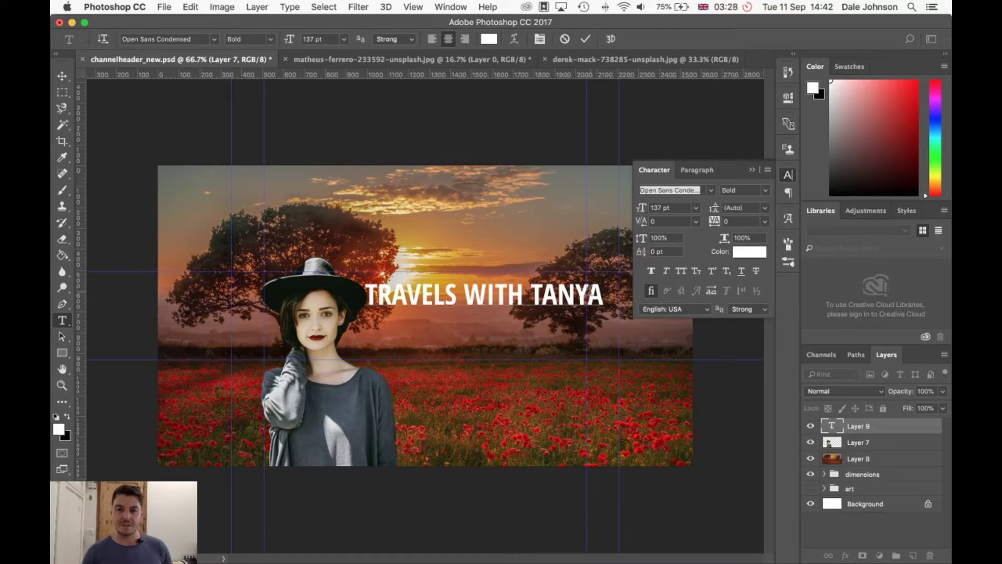
drag(605, 295, 333, 290)
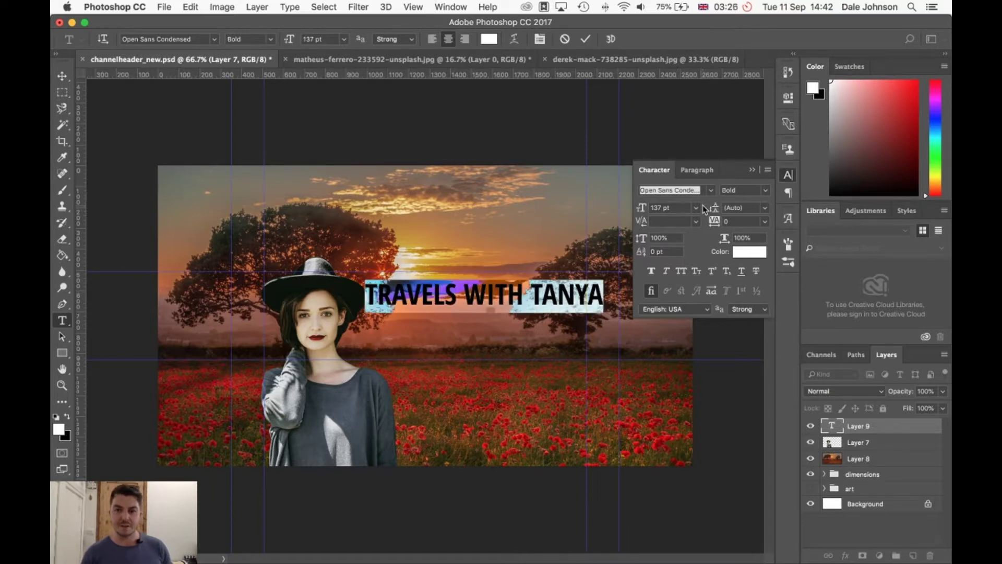
click(711, 191)
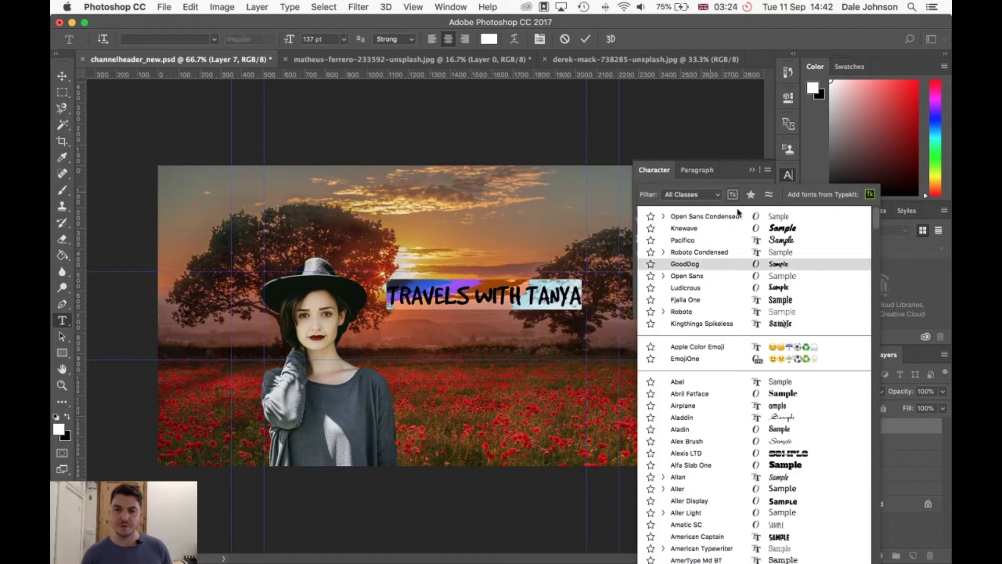
click(720, 217)
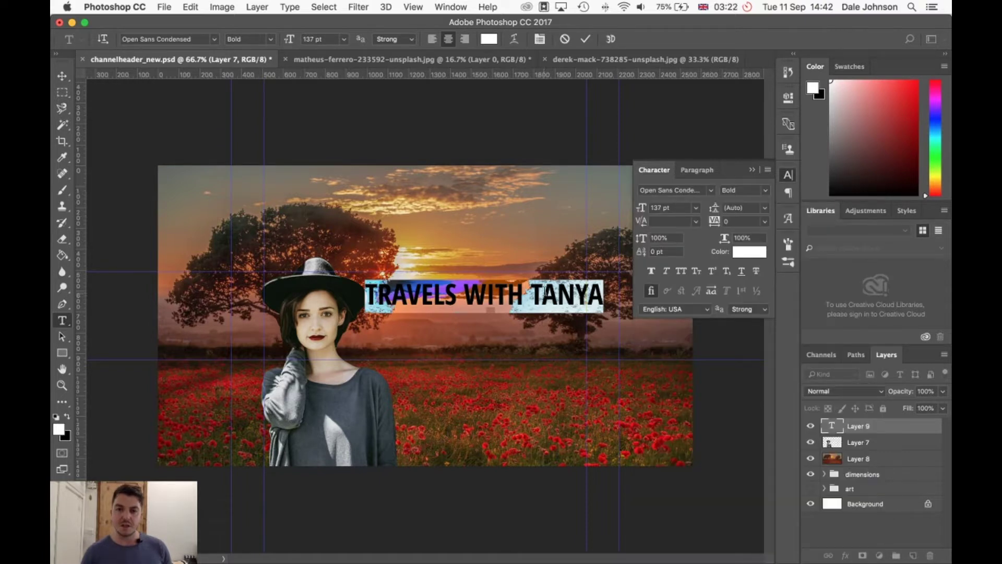
Set the words "WITH TANYA" in the Pacifico font and retype them as "with Tanya"
click(543, 307)
drag(603, 292, 464, 293)
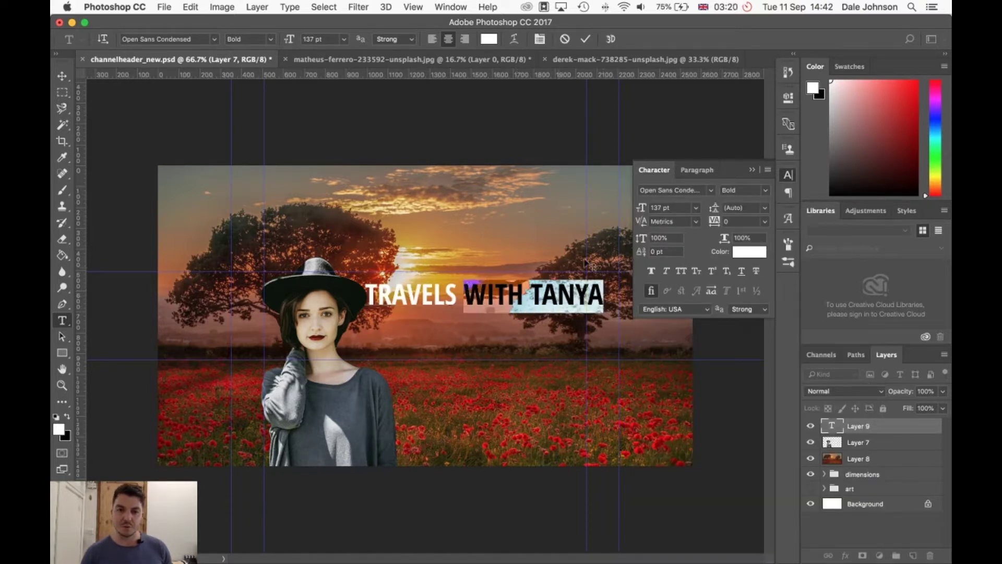
click(700, 190)
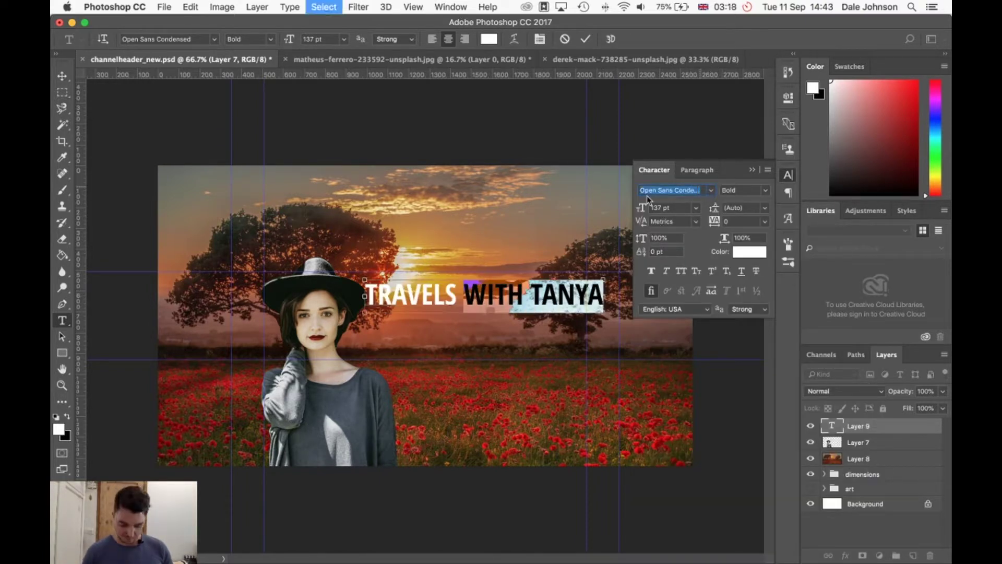
key(BackSpace)
text(Pac)
key(Return)
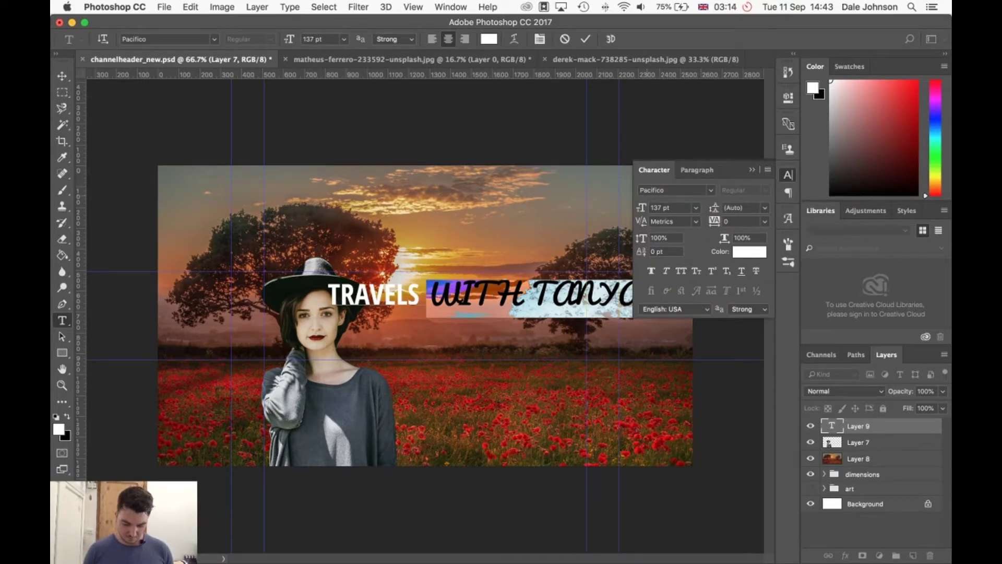
text(with Tanya)
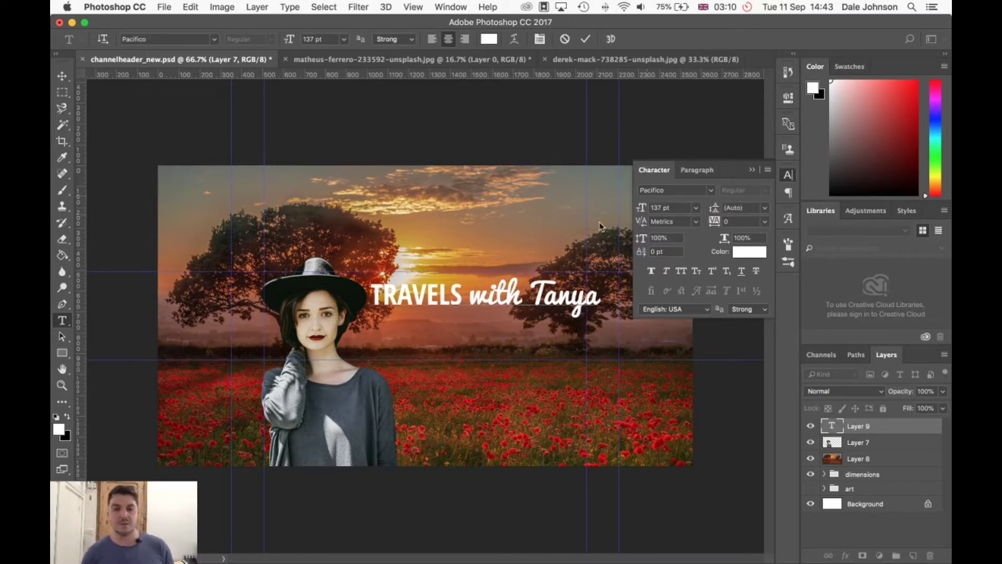
Scale the title text to 87.83%, place it at X 1521.90 px and Y 669.75 px, apply the transform and deselect the layer
click(63, 77)
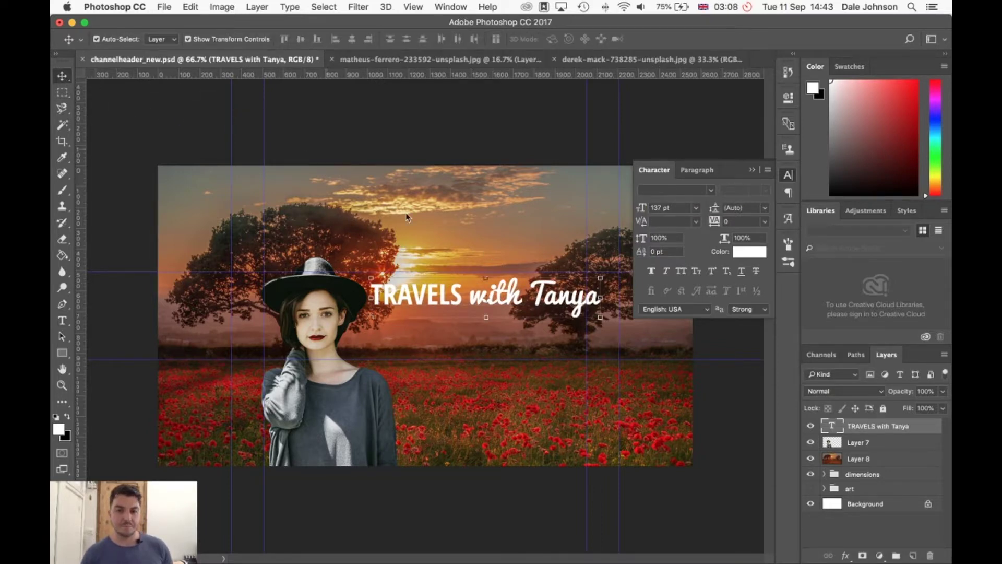
drag(371, 317, 400, 312)
drag(574, 300, 555, 309)
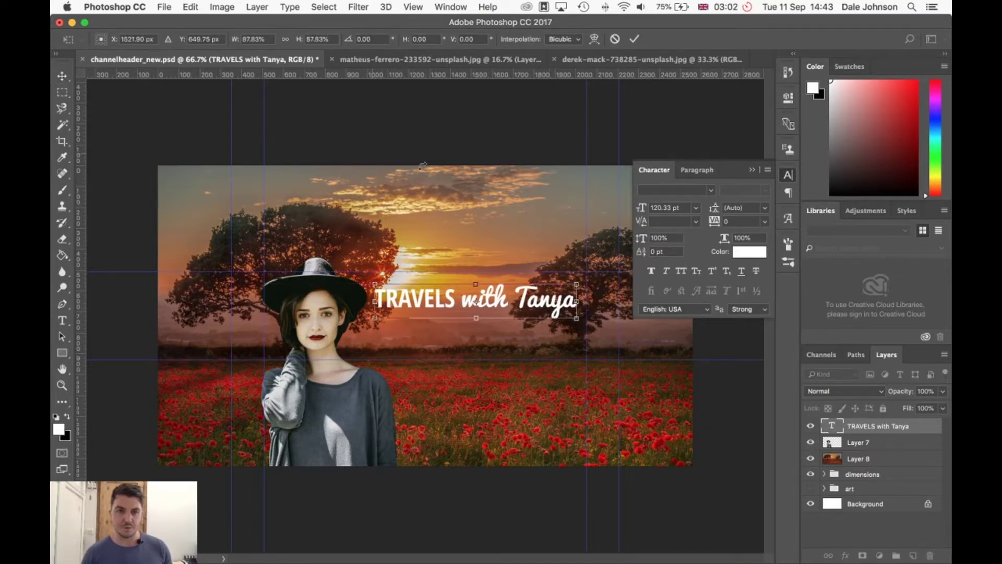
key(shift+Down)
key(shift+Down)
key(shift+Down)
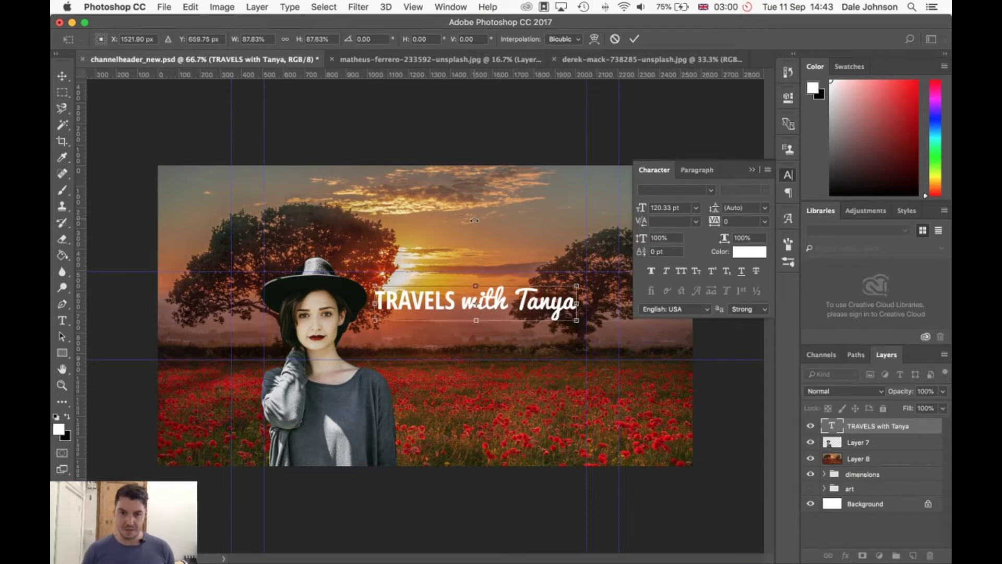
key(shift+Up)
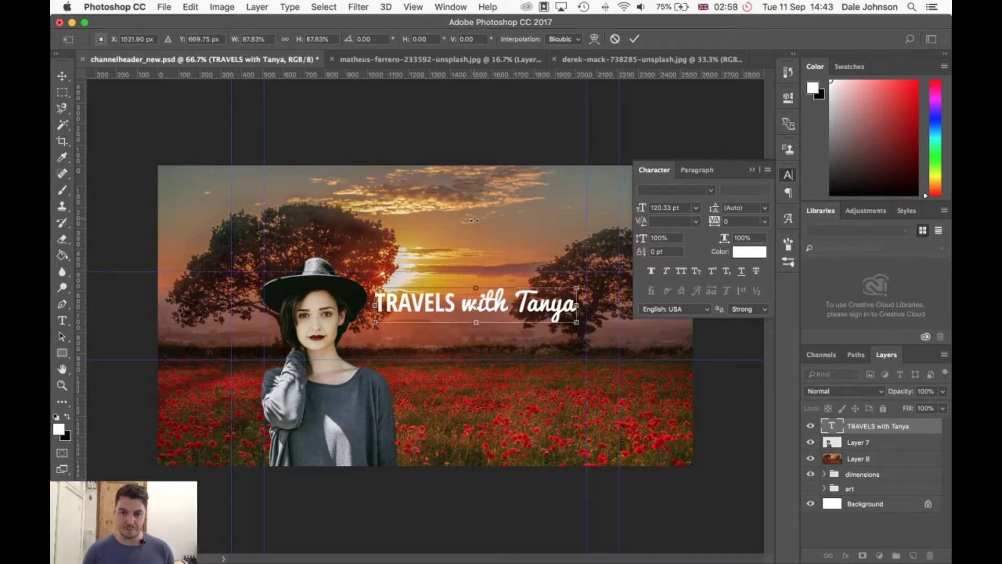
key(Return)
click(791, 176)
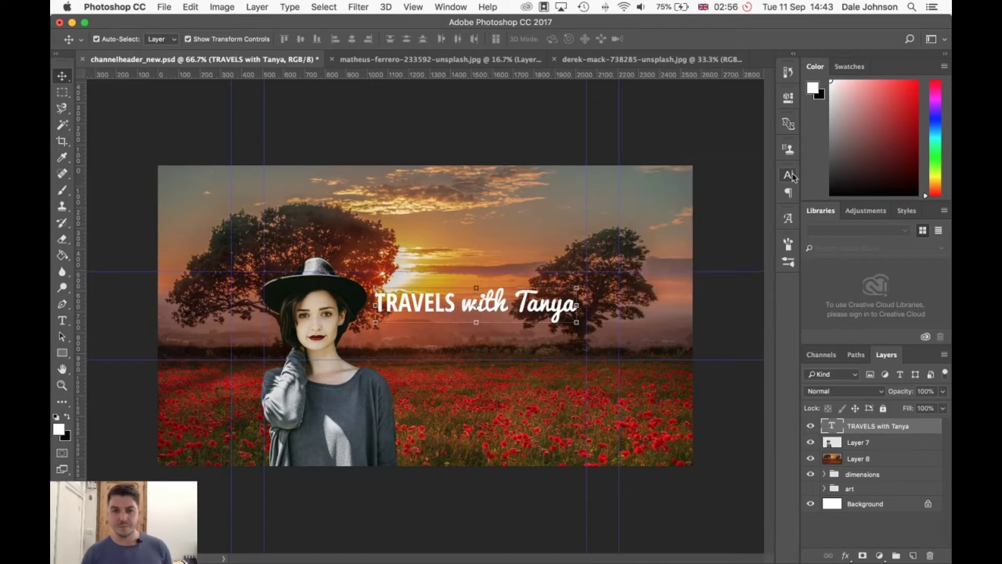
click(751, 332)
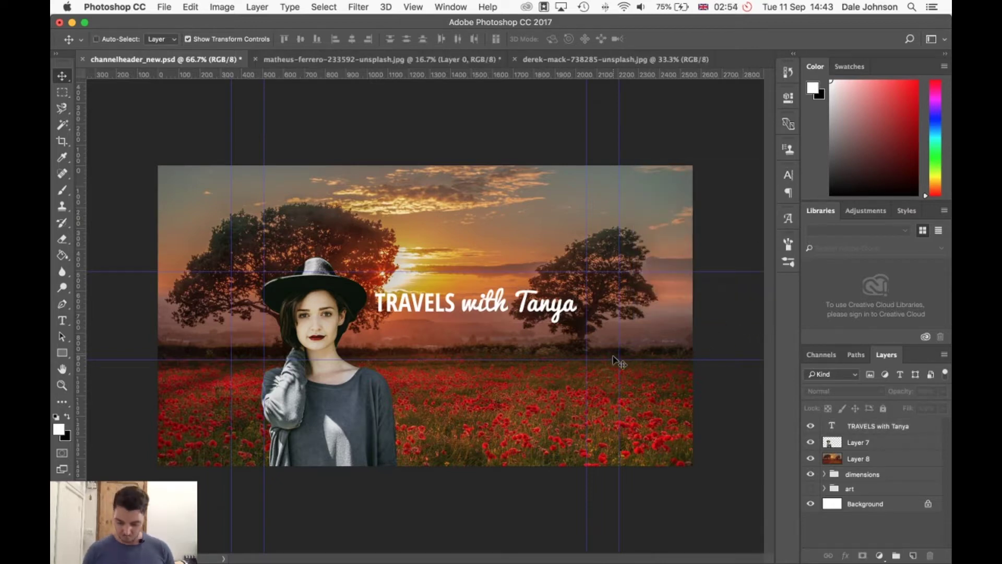
Add a second point text reading "new videos every Tuesday" just below the title
key(super+1)
key(t)
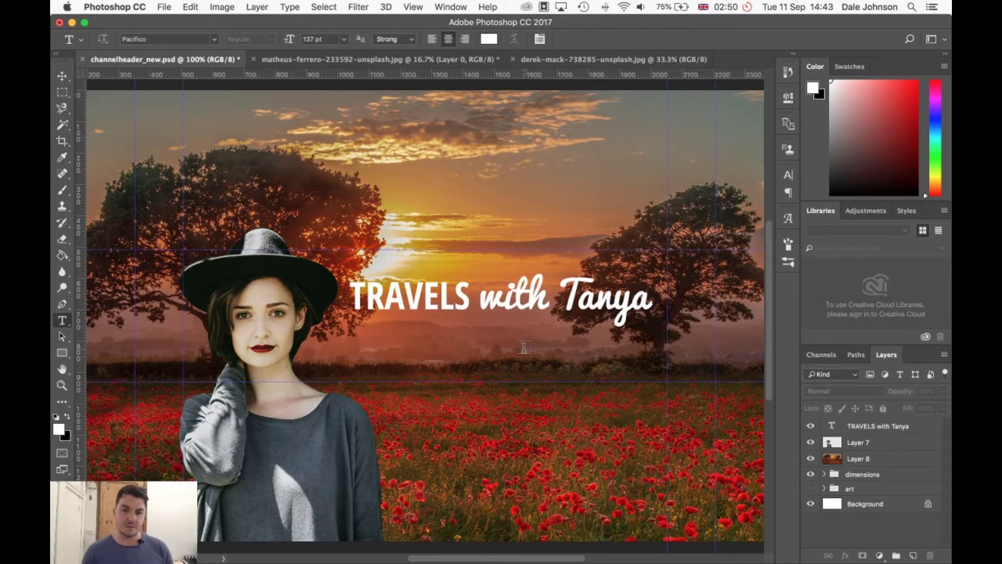
click(517, 346)
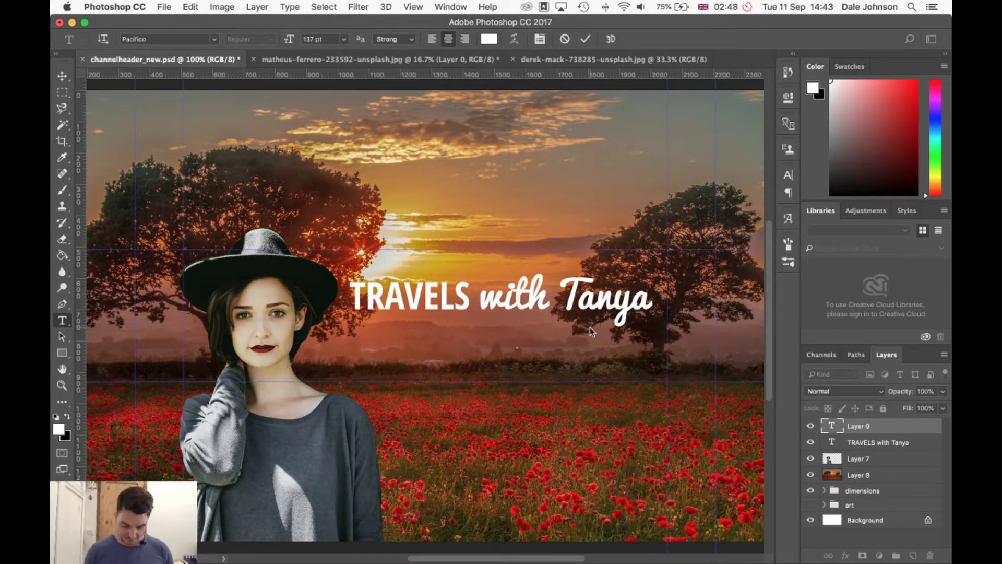
text(new videos ve)
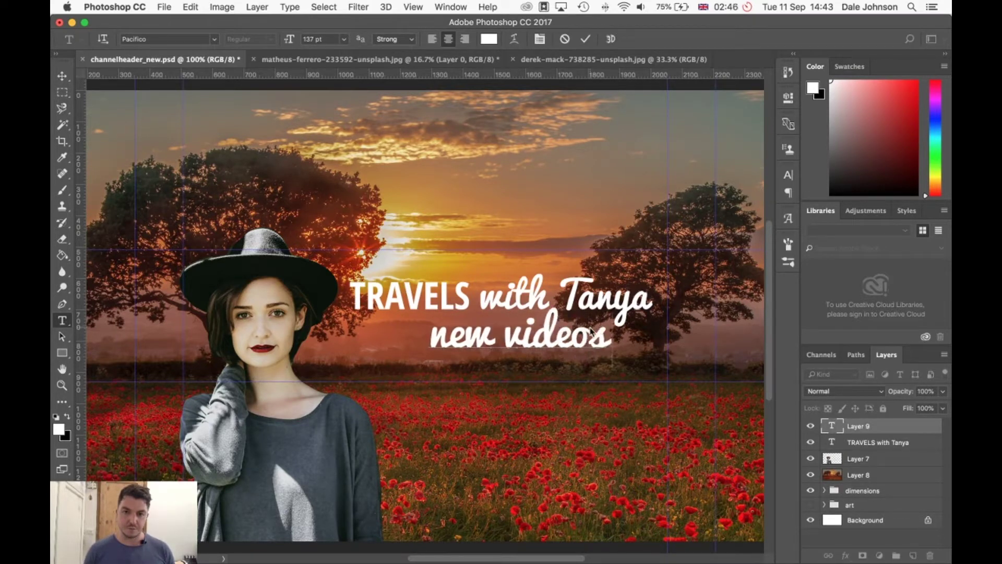
key(BackSpace)
key(BackSpace)
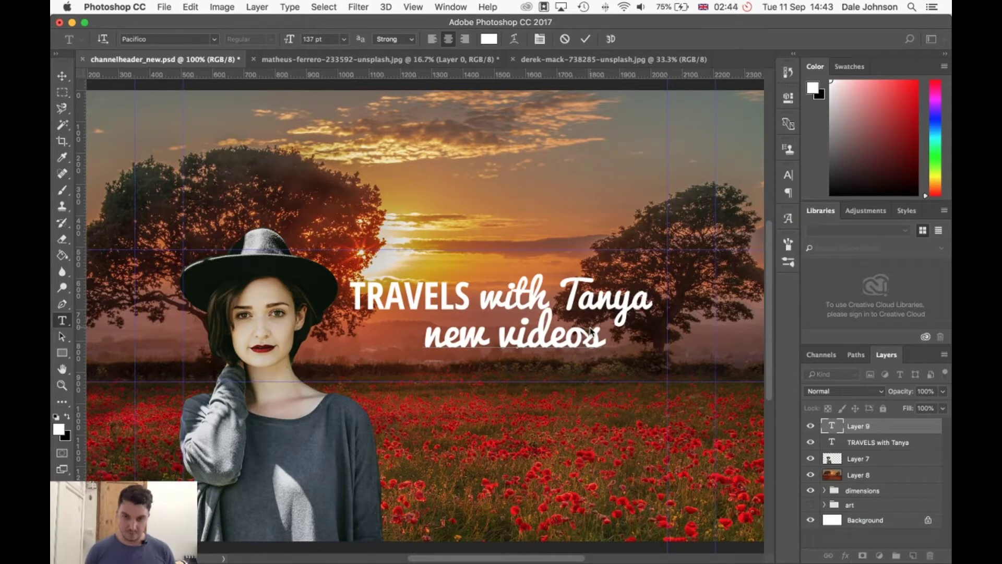
text(every)
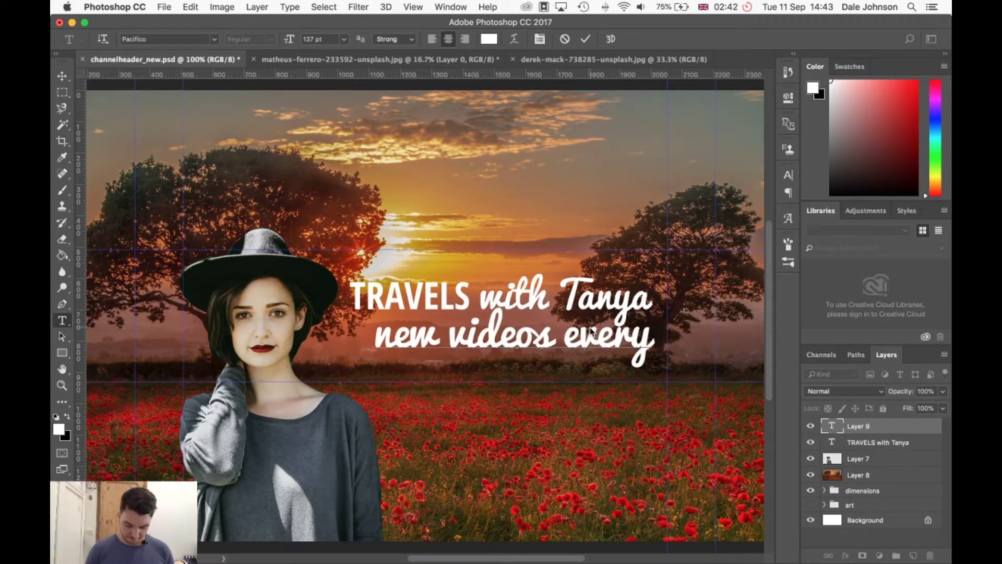
text( Tuesday)
Select the whole "new videos every Tuesday" line and set its font to Roboto
drag(739, 342, 212, 336)
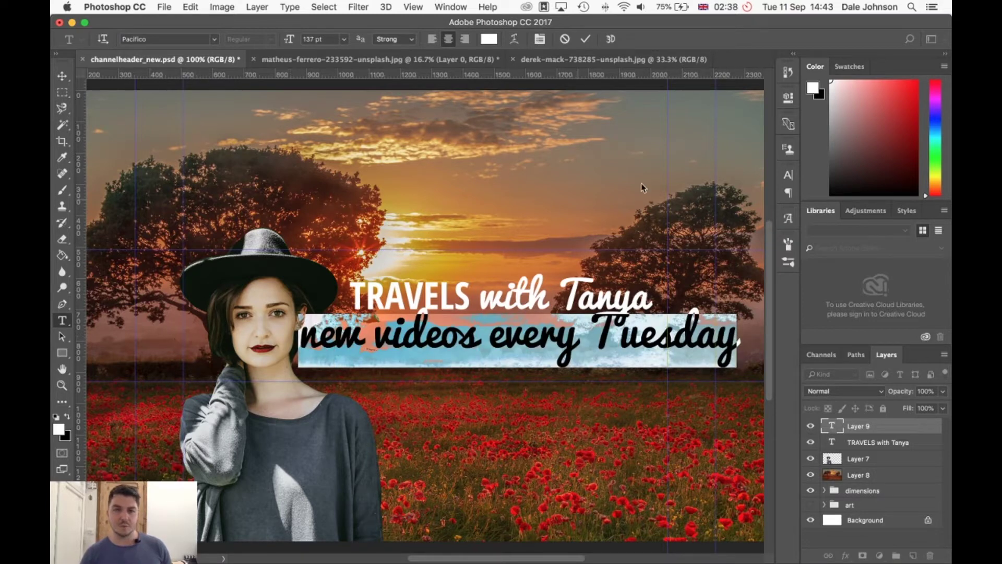
click(788, 174)
click(713, 191)
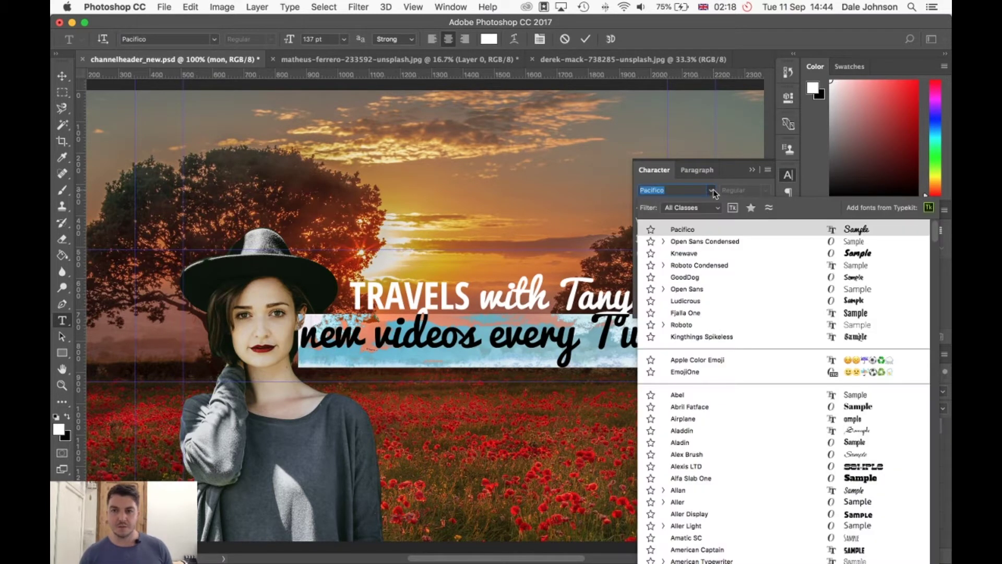
click(695, 326)
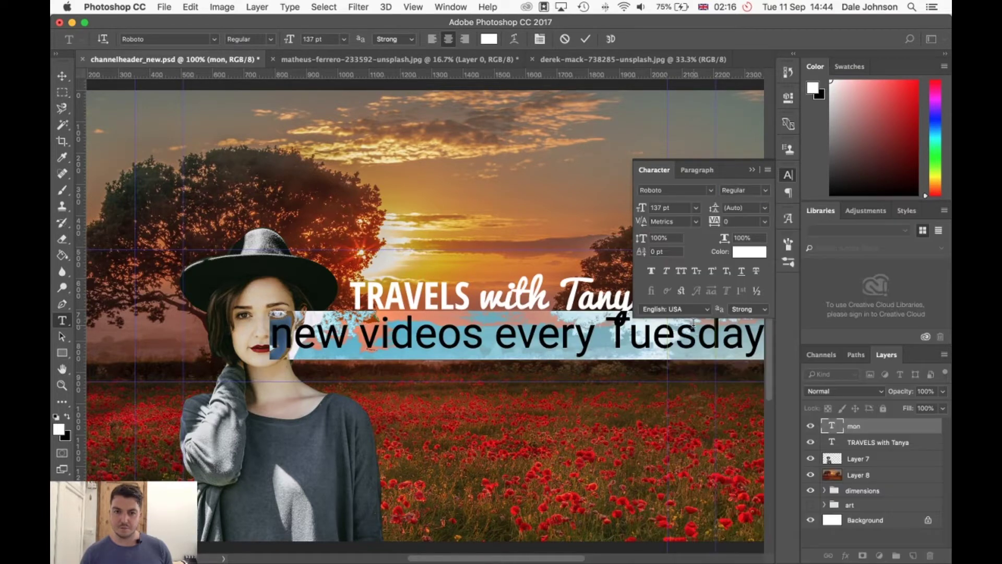
Reduce the font size of the "new videos every Tuesday" line to 76 pt
click(659, 207)
key(Down)
key(Down)
key(Down)
key(Down)
key(Down)
key(Down)
key(Down)
key(Down)
key(Down)
key(Down)
key(Down)
key(Down)
key(Down)
key(Down)
key(Down)
key(Down)
key(Down)
key(Down)
key(Down)
key(Down)
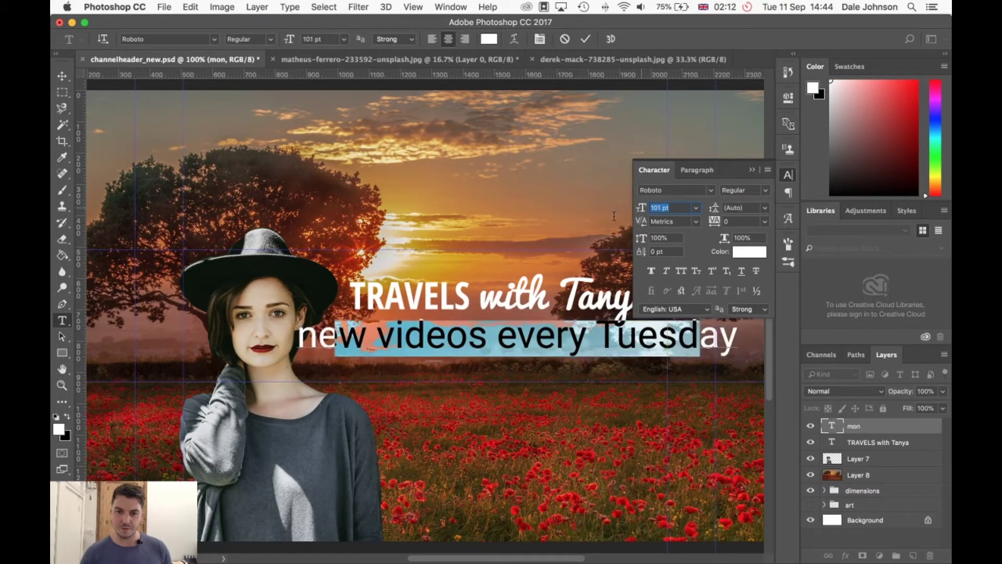
key(Up)
key(Up)
key(Up)
key(Up)
key(Up)
key(Up)
key(Up)
key(Up)
key(Up)
key(Up)
key(Up)
key(Up)
key(Up)
key(Up)
key(Up)
key(Up)
key(Up)
key(Up)
key(Up)
key(Up)
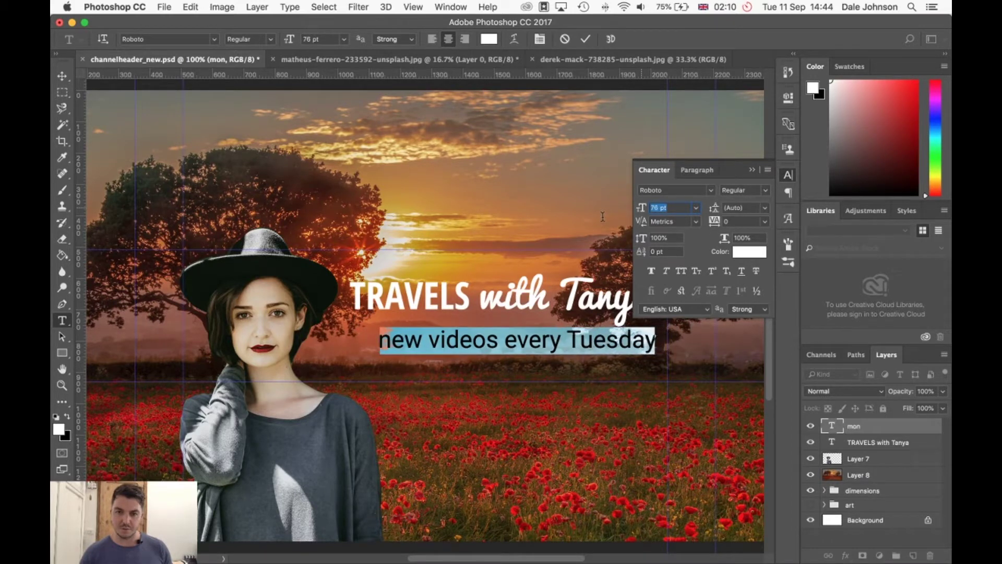
Set the "new videos every Tuesday" tagline's font size to 75 pt and commit the text edit
text(75)
key(Return)
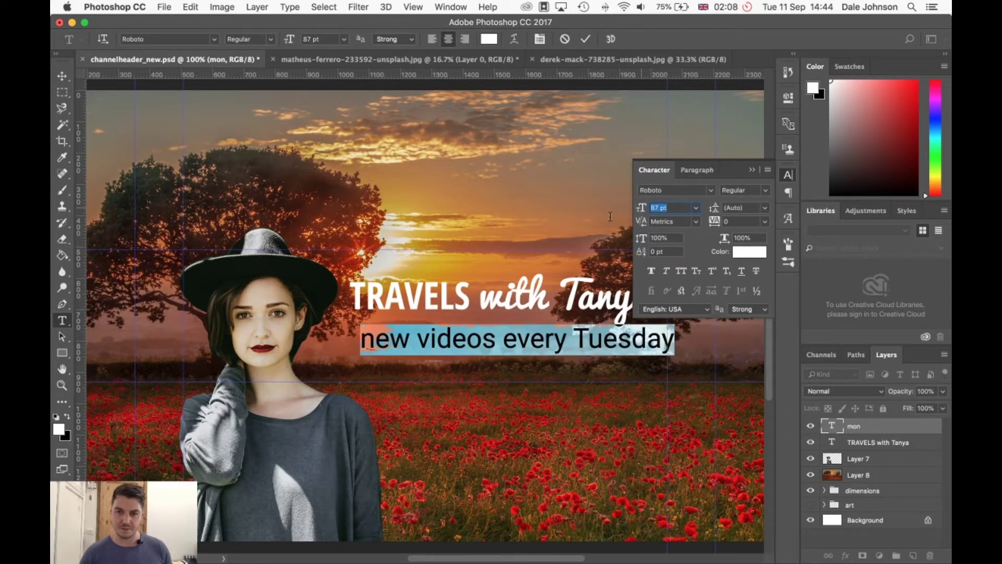
click(64, 78)
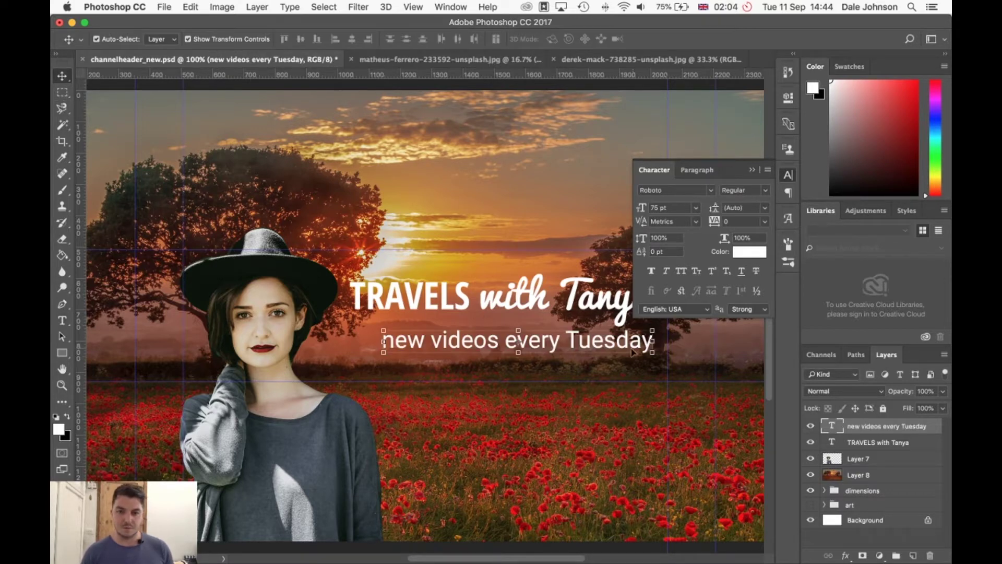
Reposition the "new videos every Tuesday" tagline slightly beneath the title, hide the character settings and deselect the layer
mouse_move(628, 348)
mouse_down()
mouse_move(598, 340)
mouse_move(623, 344)
mouse_up()
key(super+minus)
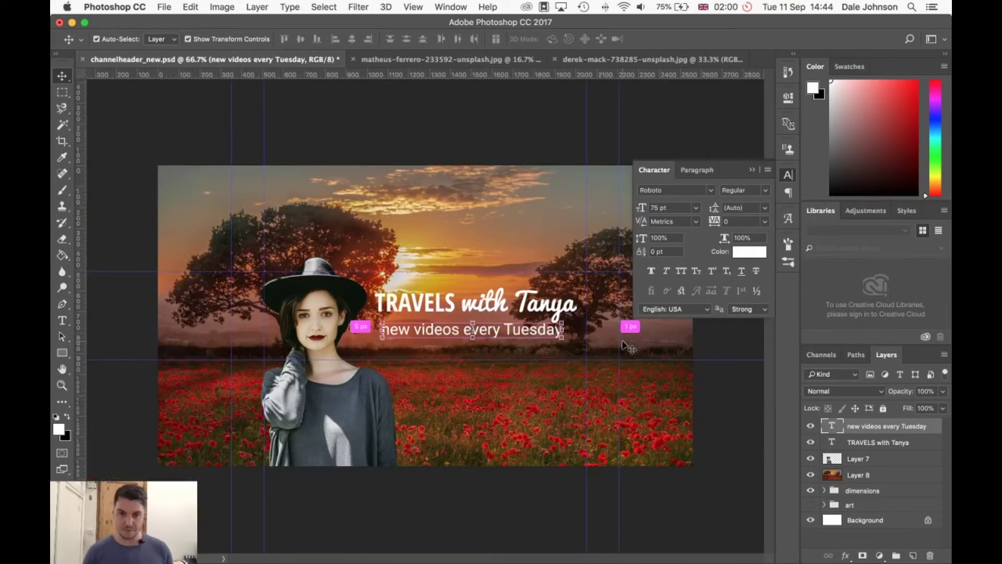
key(Down)
key(Down)
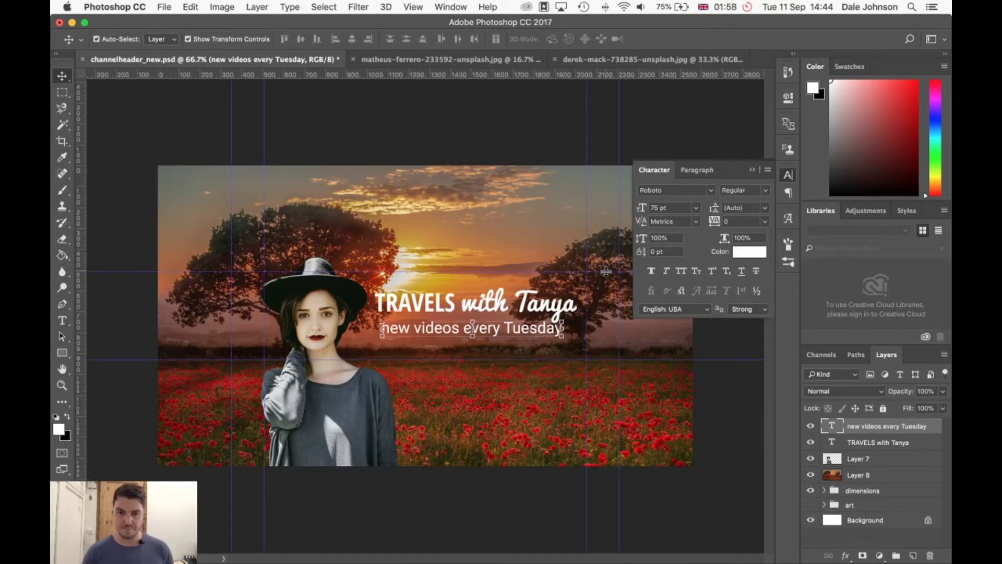
click(788, 178)
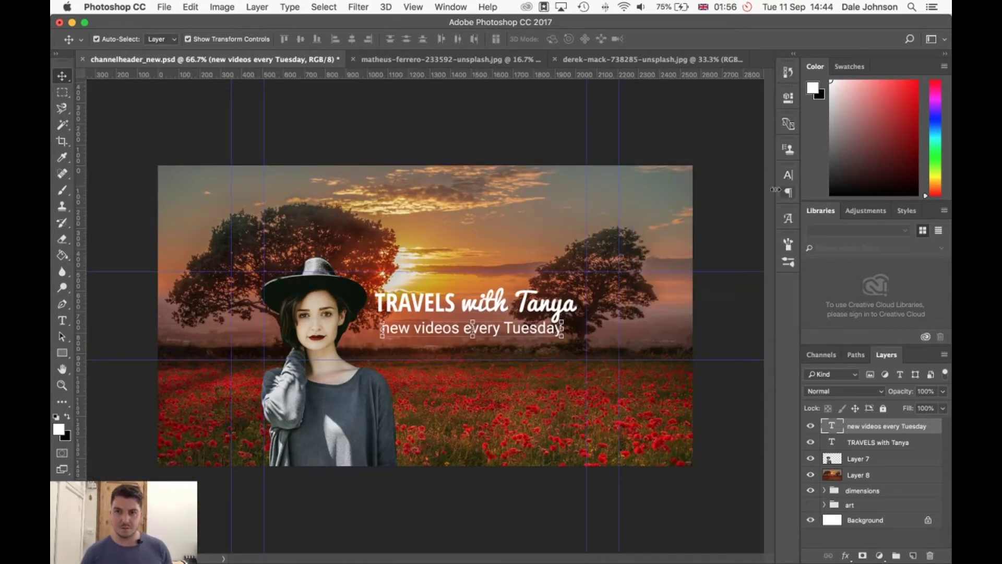
click(739, 228)
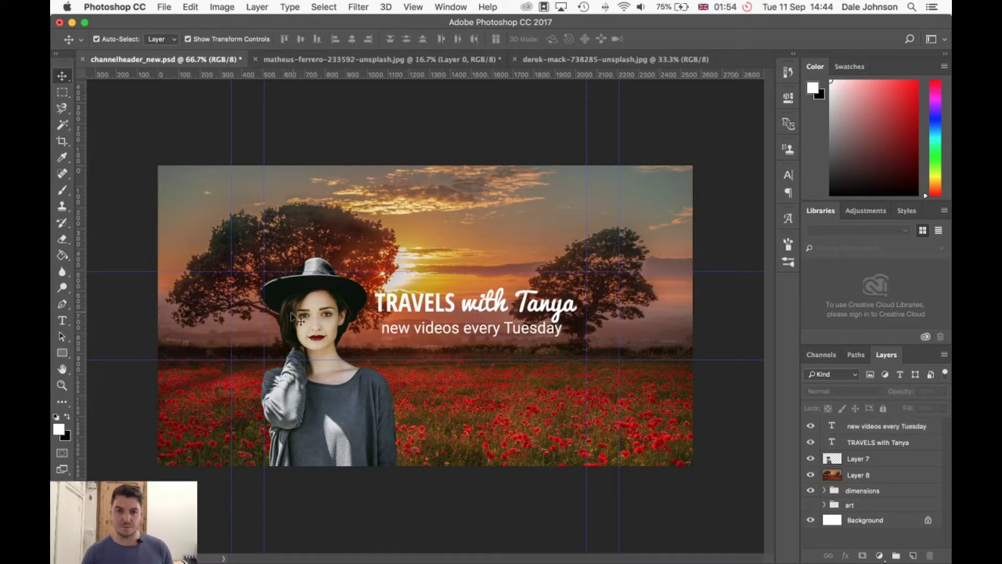
Enable an Outer Glow layer style on the cut-out woman's layer (Layer 7) and show its settings
click(317, 320)
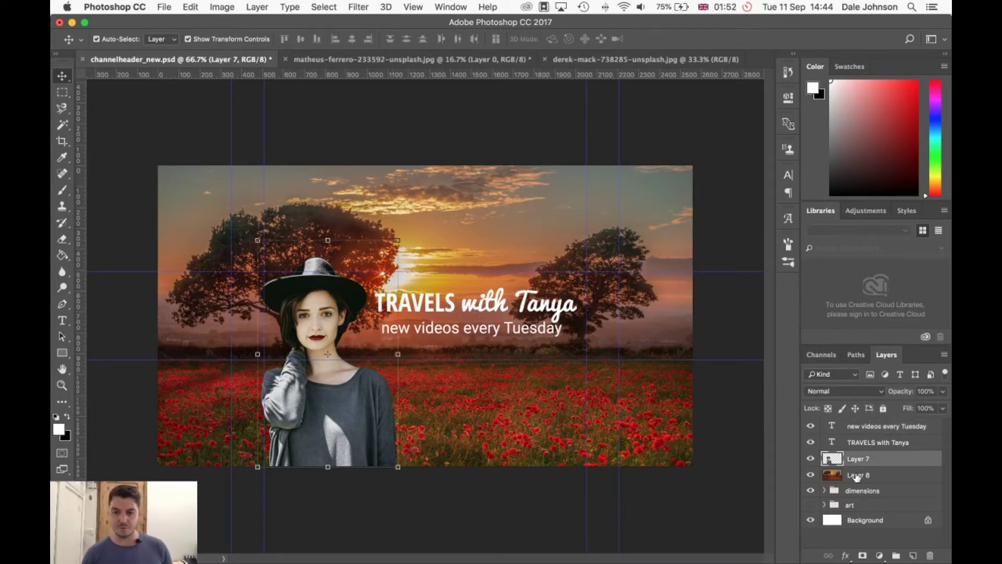
right_click(880, 461)
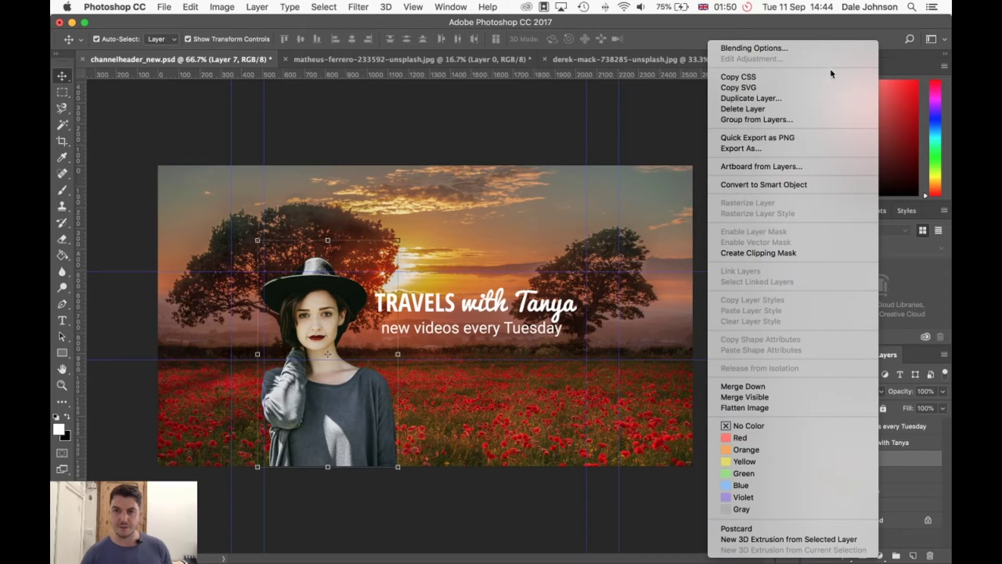
click(827, 50)
drag(517, 128, 844, 96)
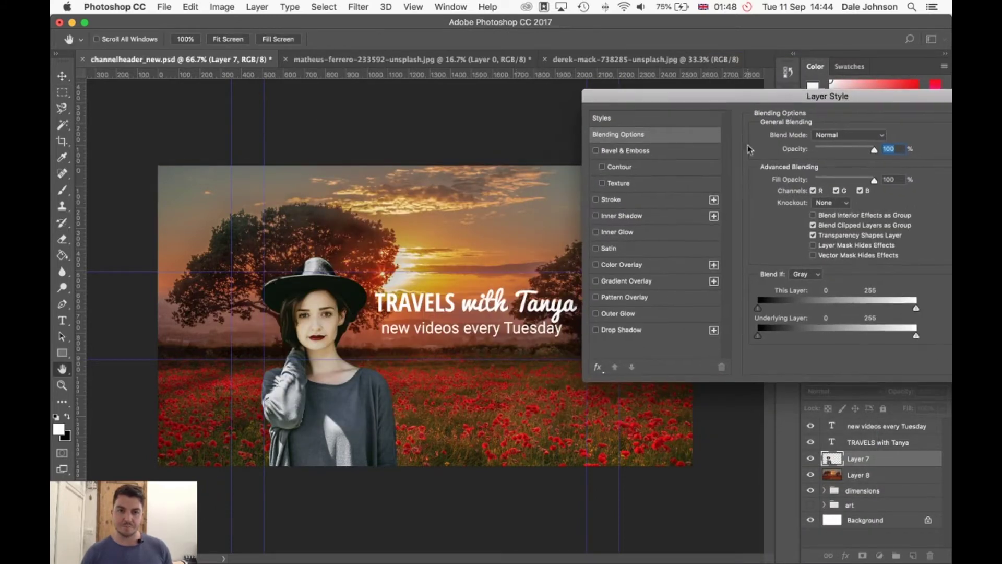
click(617, 314)
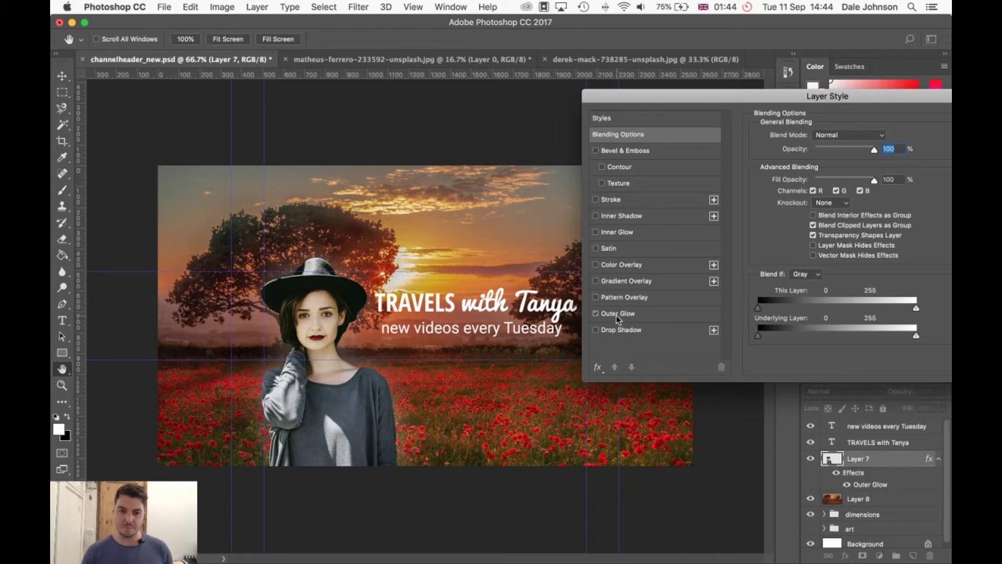
click(617, 314)
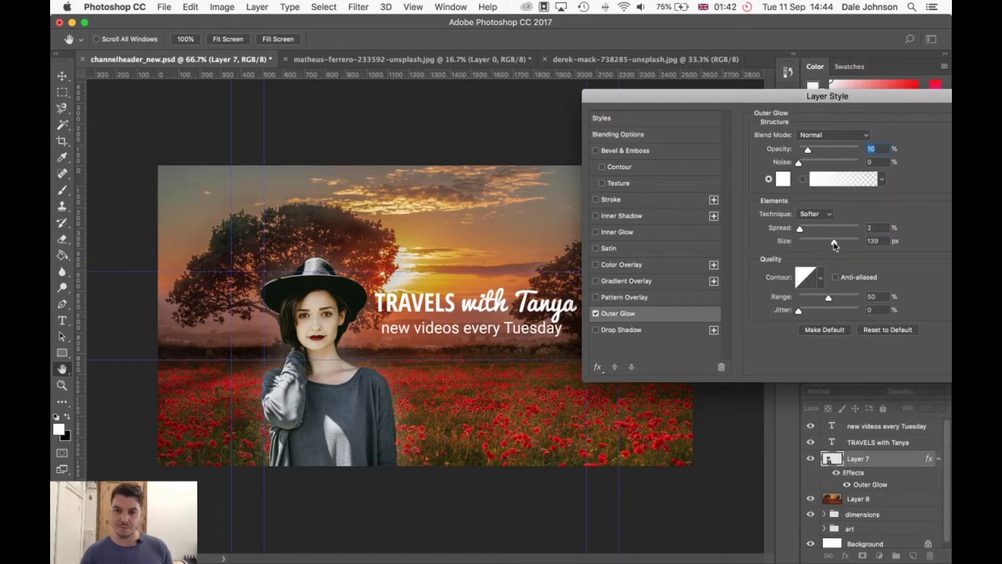
Set the woman's outer glow size to 133 px, apply the layer style and deselect the layer
mouse_move(835, 243)
mouse_down()
mouse_move(843, 243)
mouse_move(832, 244)
mouse_up()
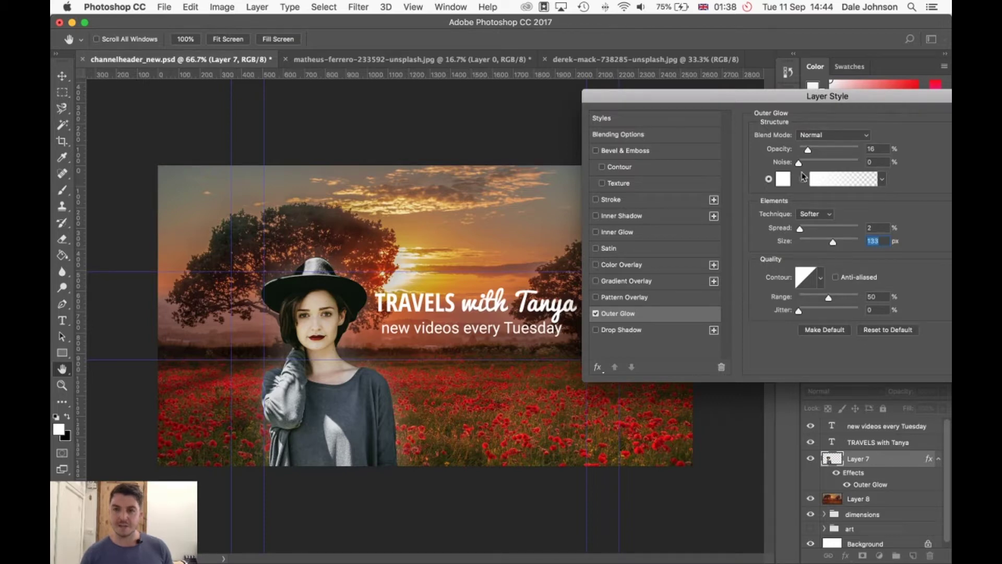
drag(830, 96, 687, 231)
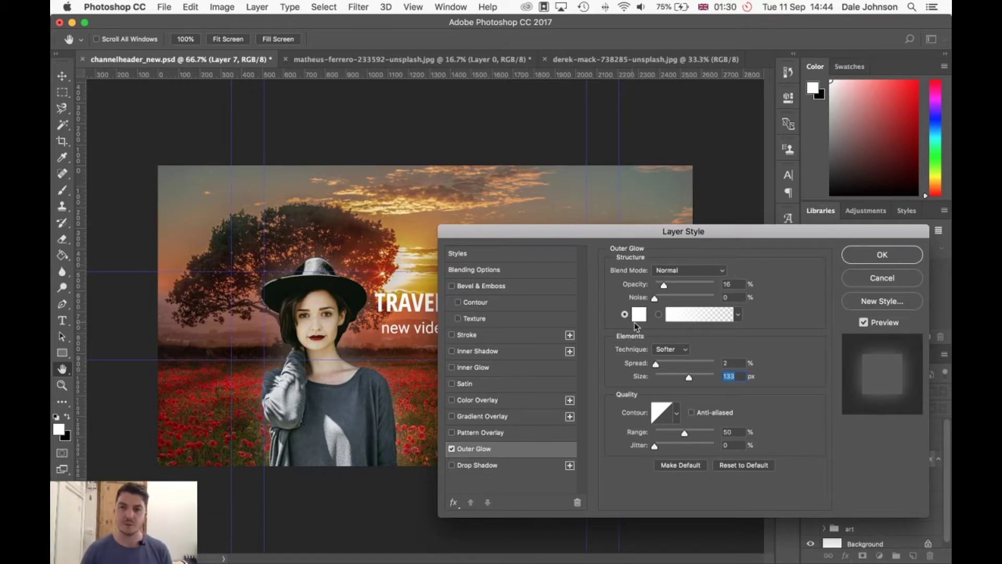
click(882, 256)
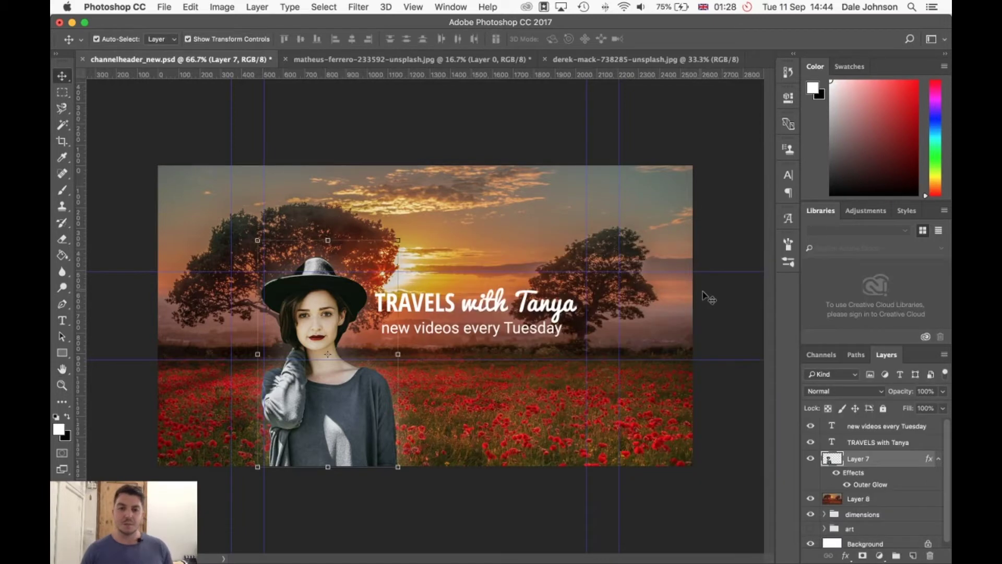
click(702, 309)
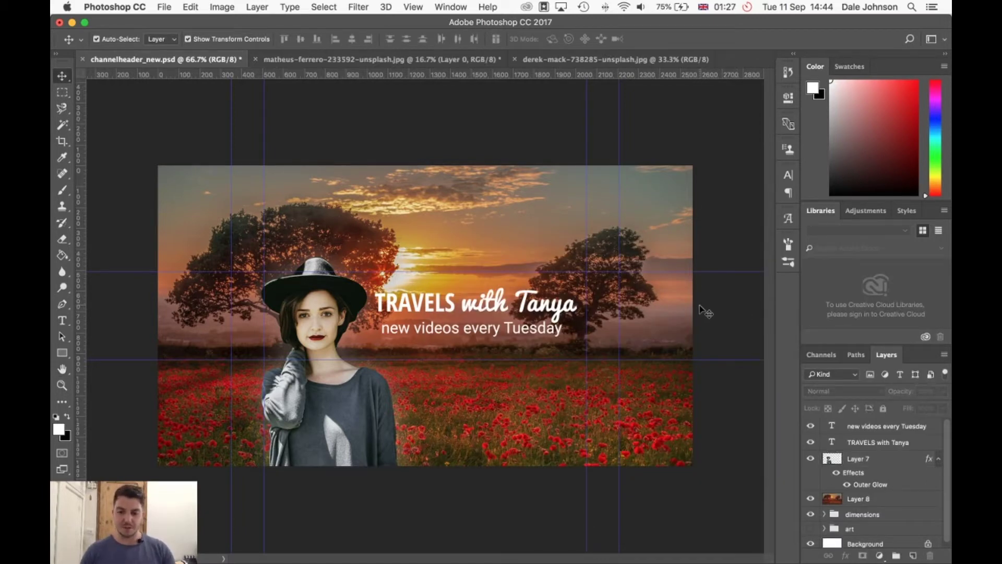
Add a Stroke layer style to the "TRAVELS with Tanya" title and set its color to black (#000000)
click(500, 312)
right_click(902, 446)
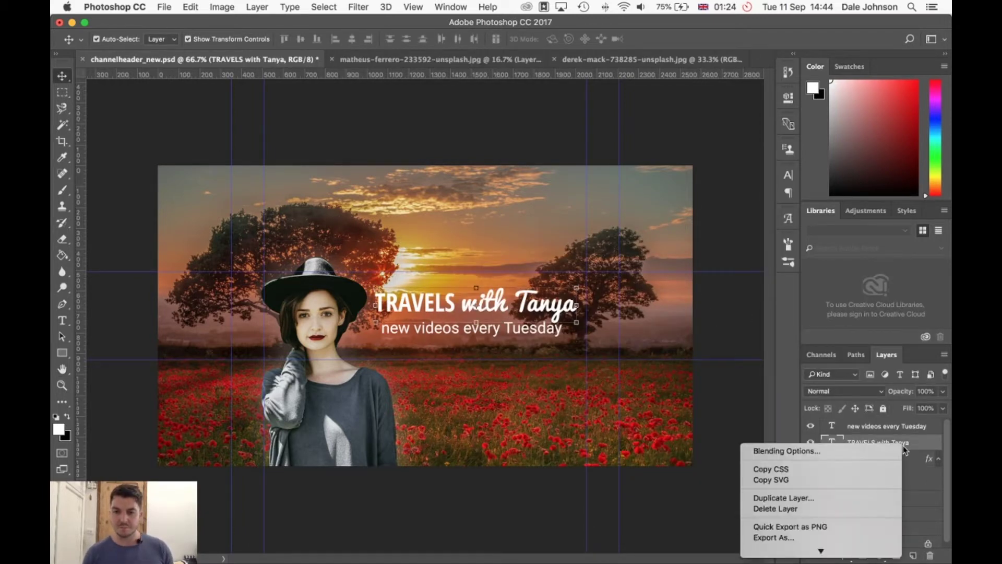
click(851, 458)
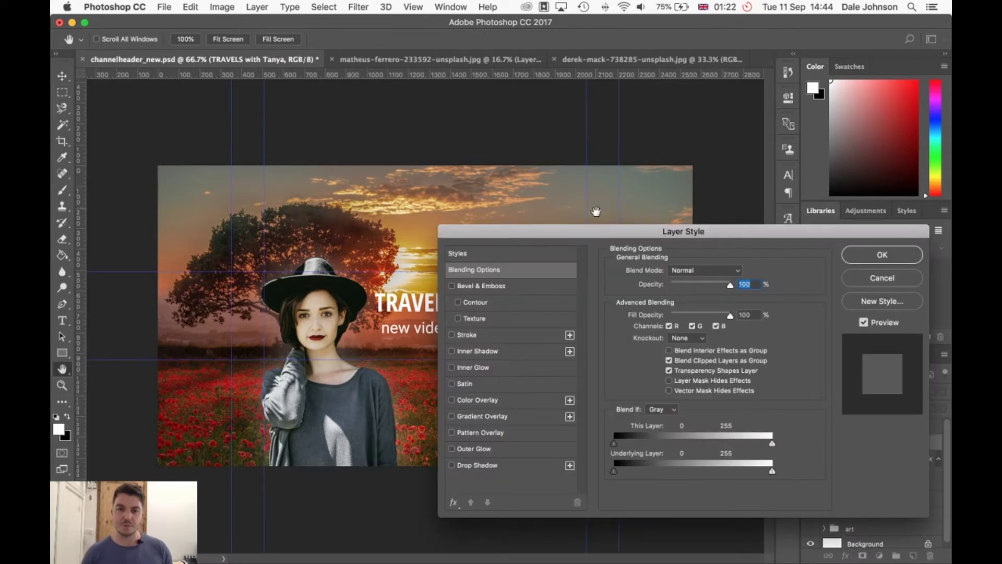
drag(605, 229, 768, 131)
click(618, 227)
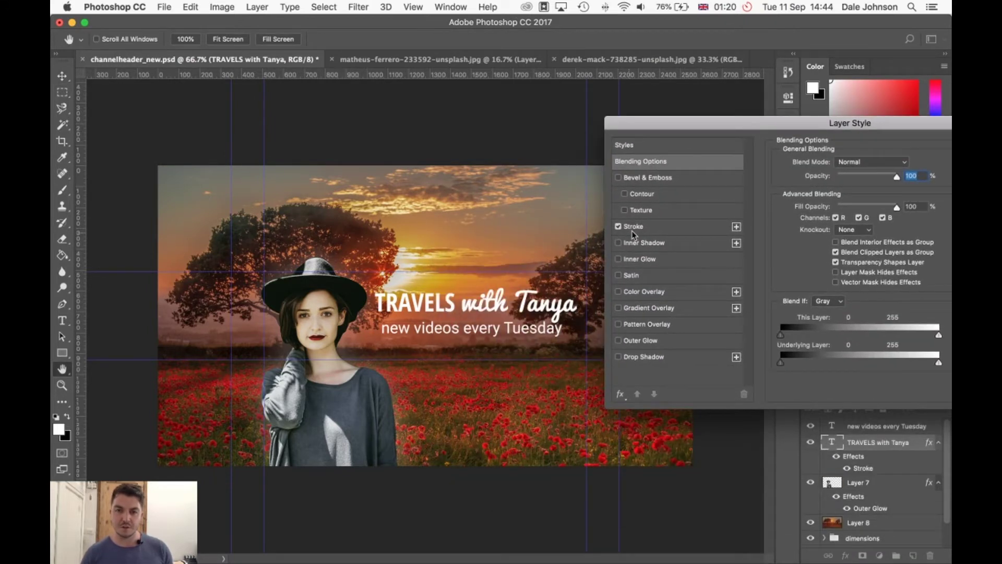
click(635, 227)
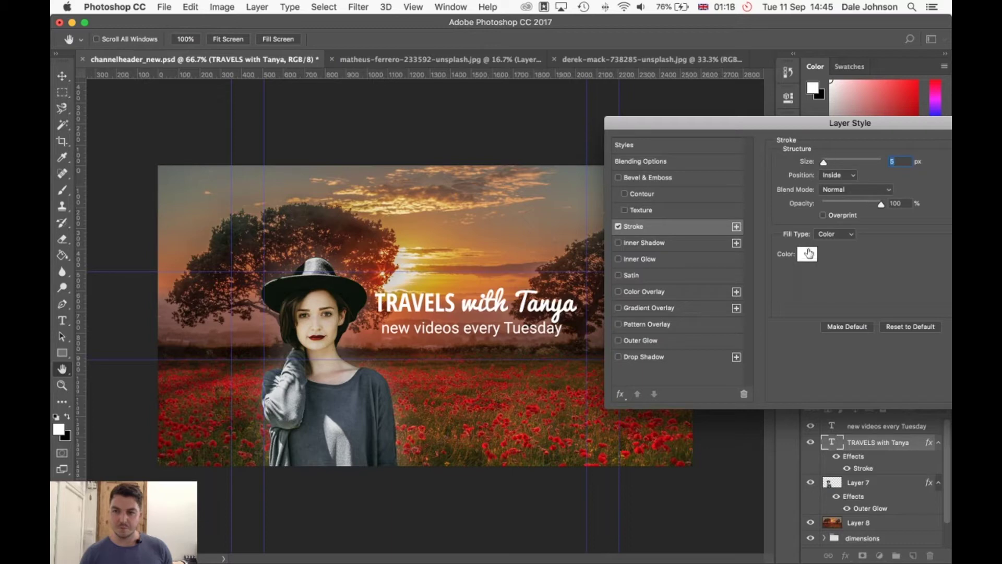
click(807, 254)
click(548, 238)
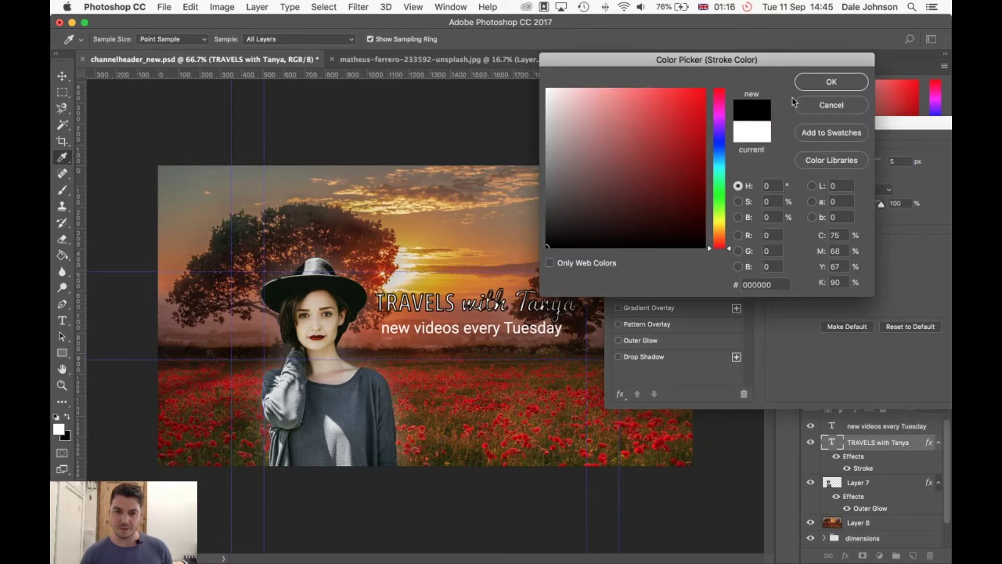
click(831, 82)
Make the title's stroke slightly thicker, set its position to Outside, apply the layer style and deselect the layer
click(853, 175)
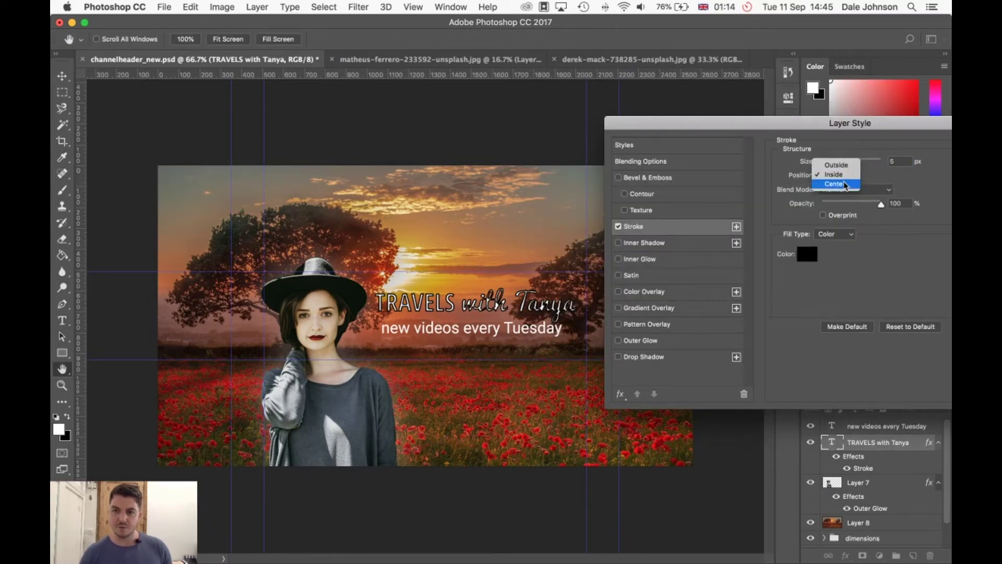
click(841, 185)
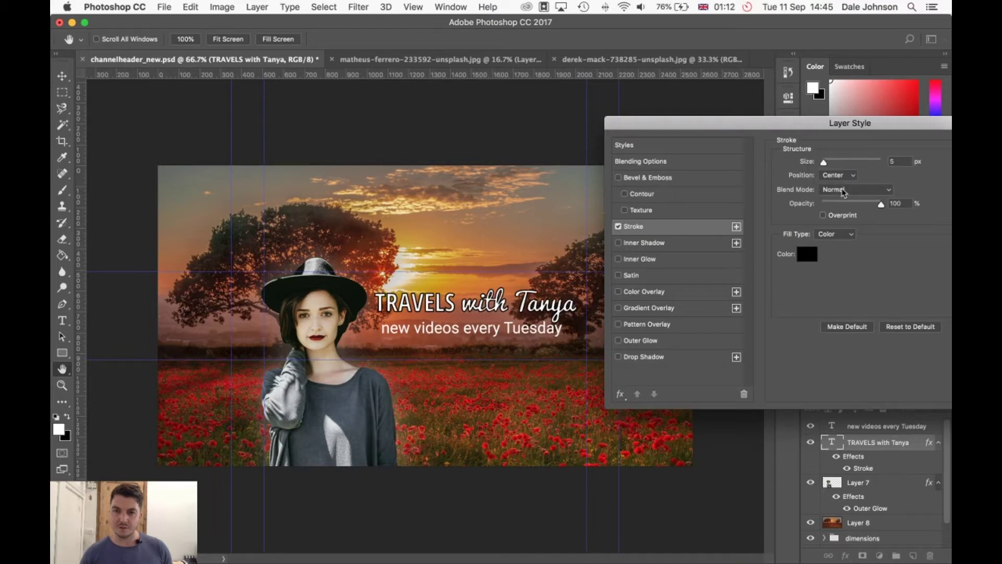
drag(825, 163, 827, 163)
click(838, 175)
click(844, 161)
drag(817, 129, 593, 277)
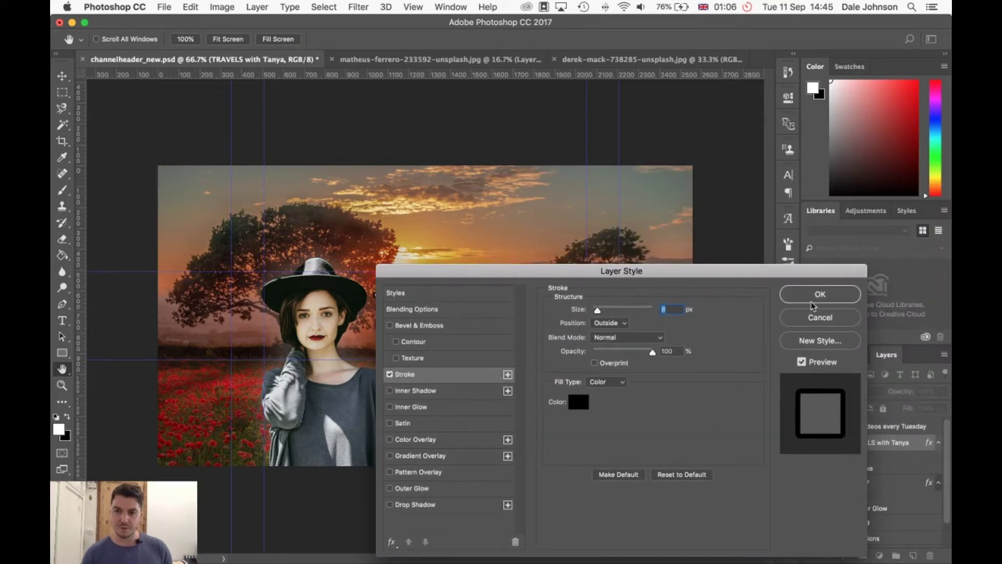
click(825, 299)
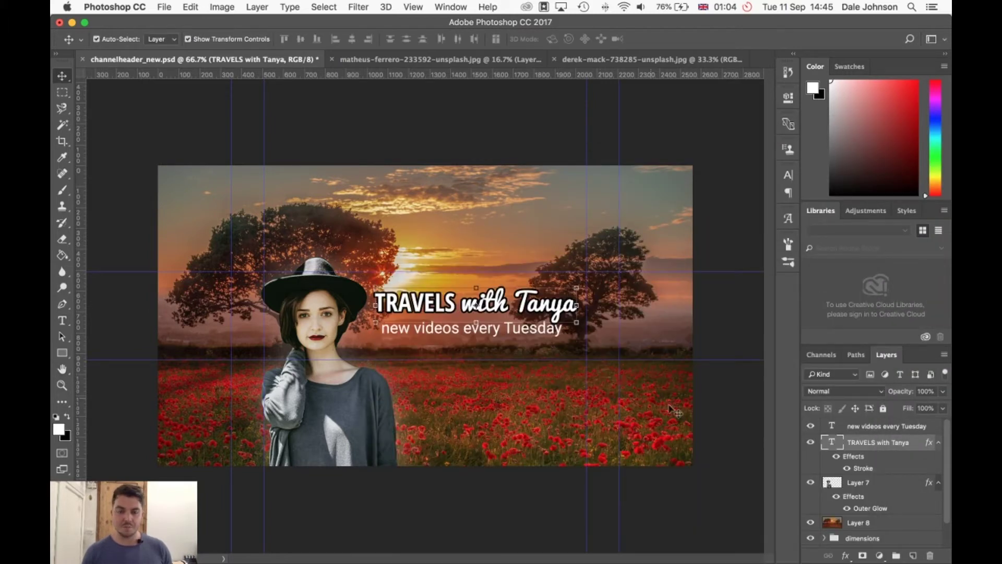
click(736, 406)
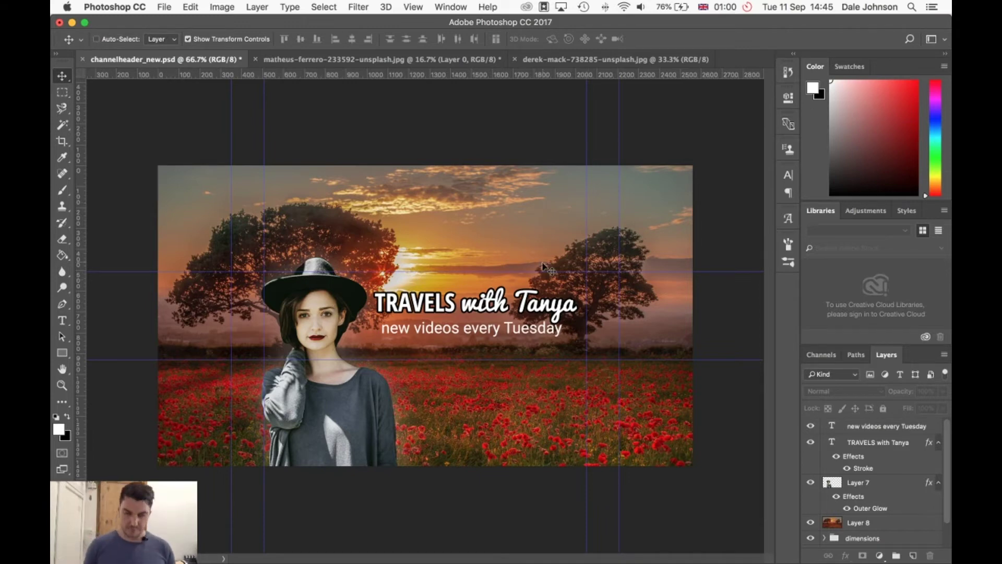
key(super+minus)
key(super+plus)
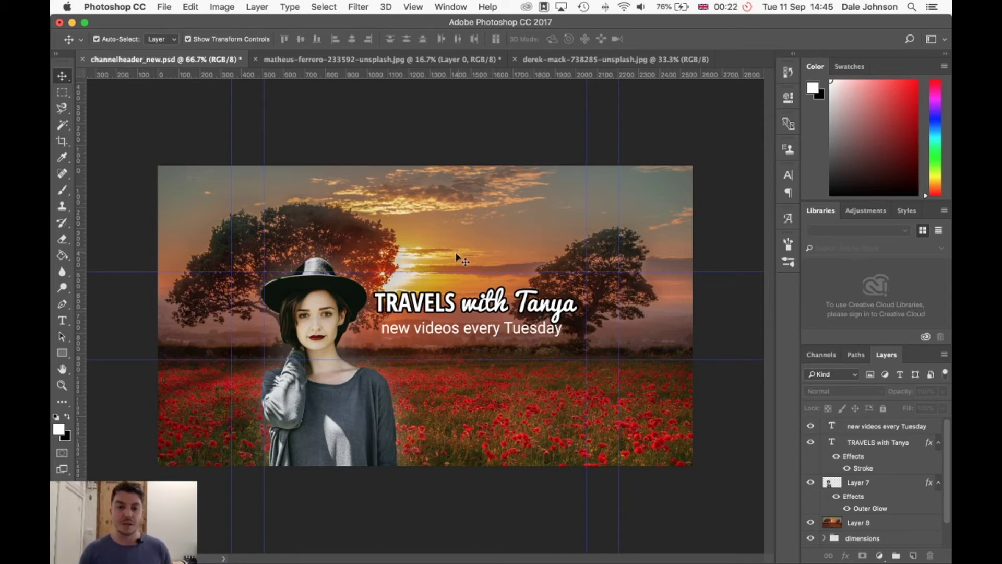
Save a JPEG copy of the header as channelheader_new.jpg on the Desktop at quality 12 (Maximum), Progressive with 5 scans
click(166, 6)
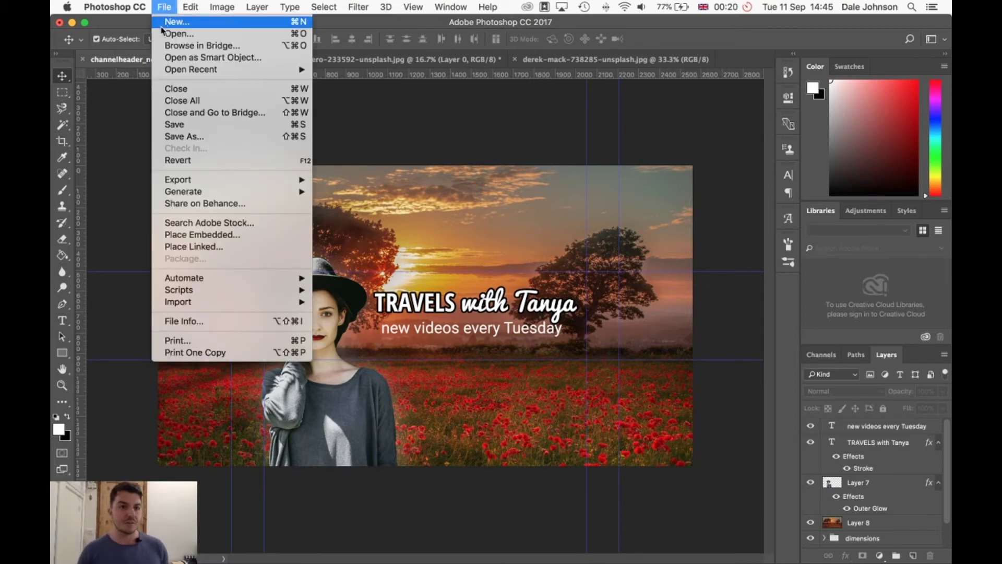
click(222, 135)
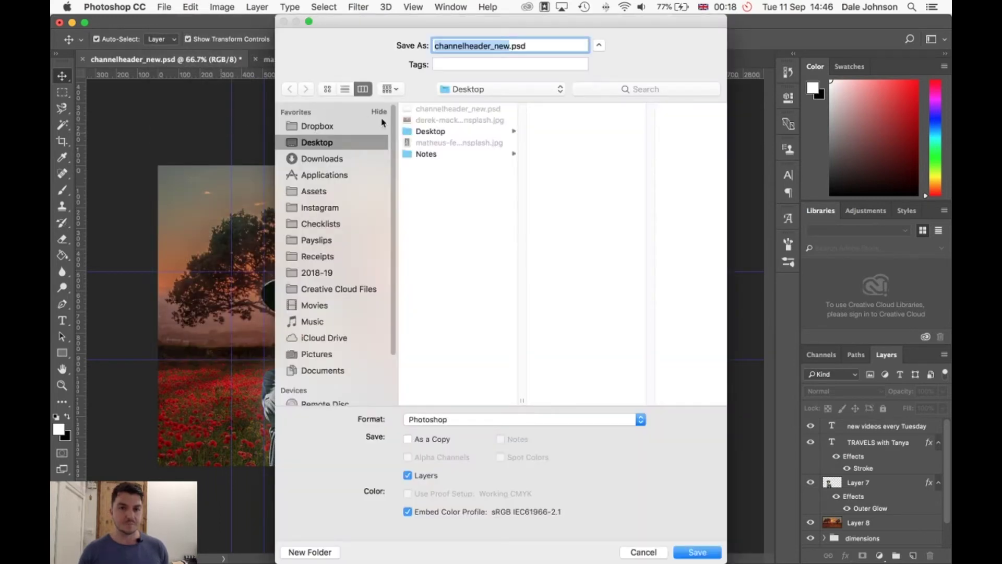
click(483, 420)
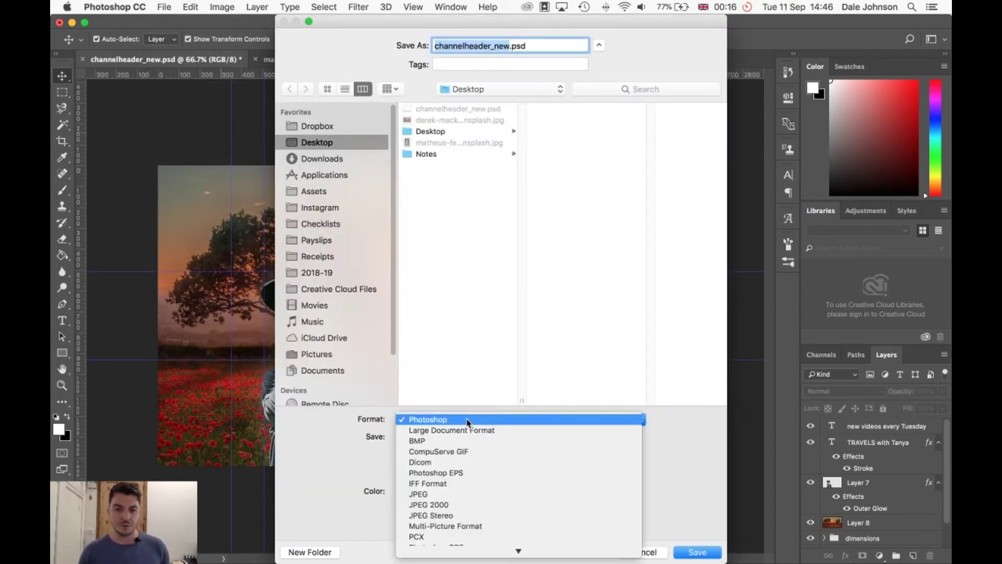
click(432, 494)
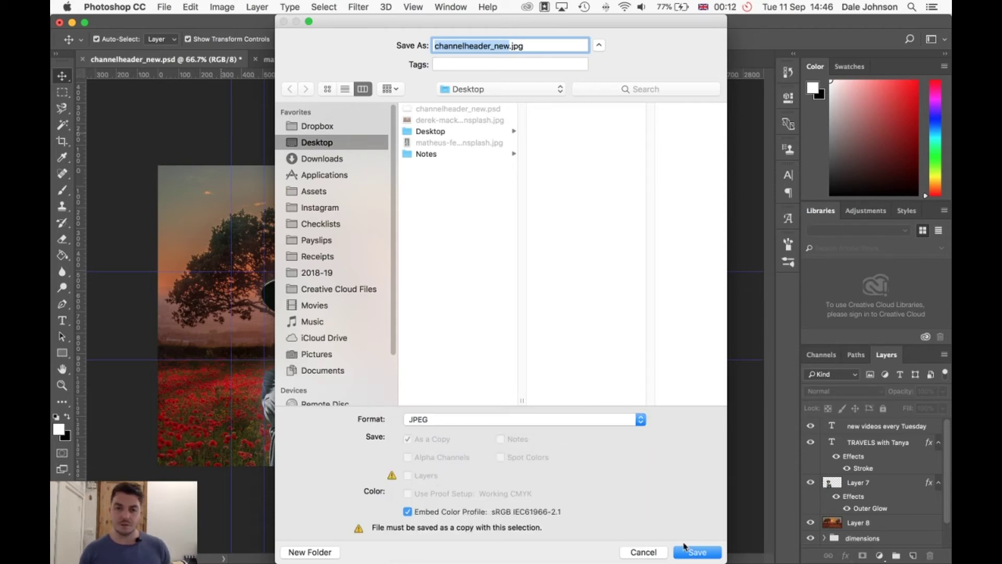
click(696, 552)
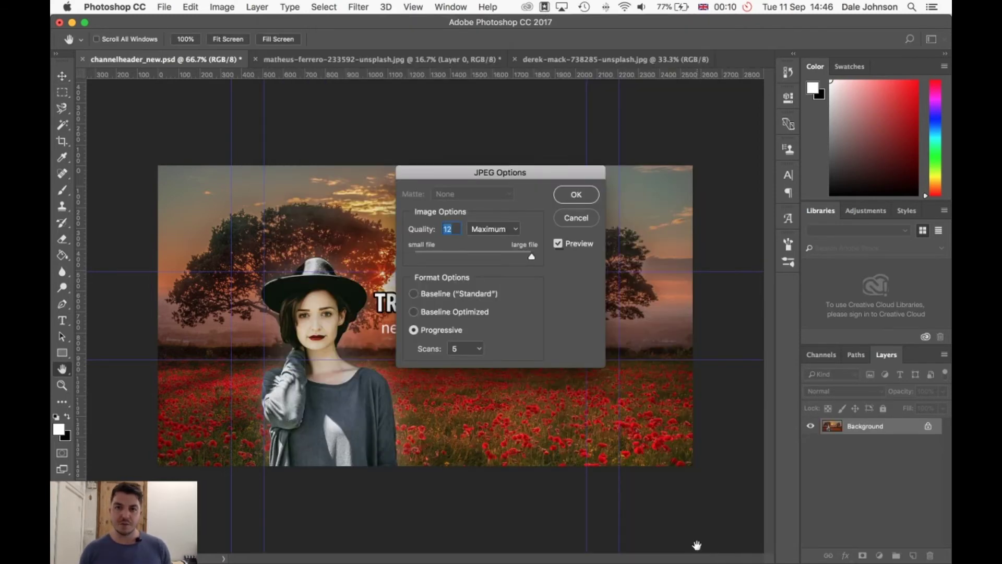
click(576, 195)
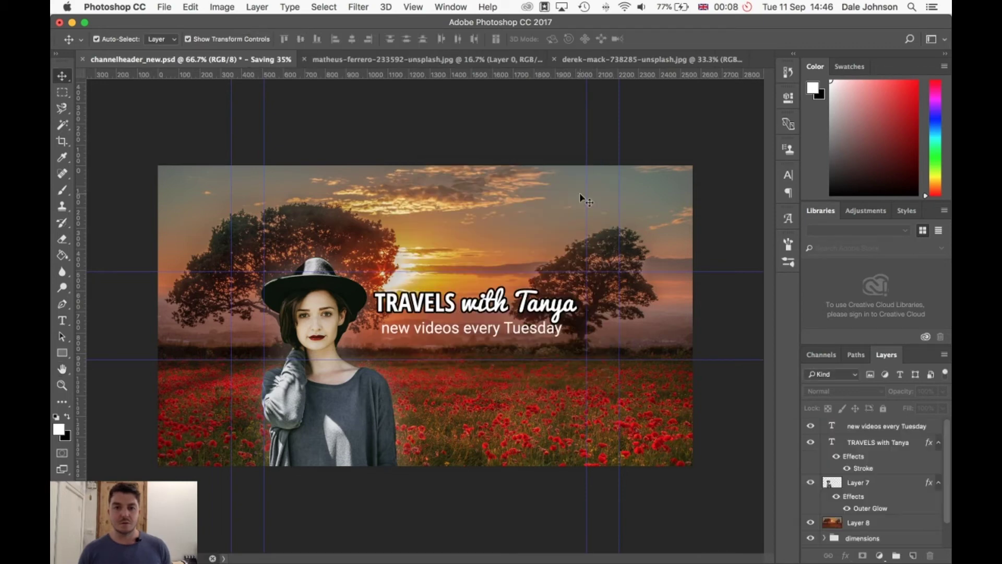
Switch to Finder, preview channelheader_new.jpg from the Desktop folder at large size, and return to the Photoshop document
click(903, 547)
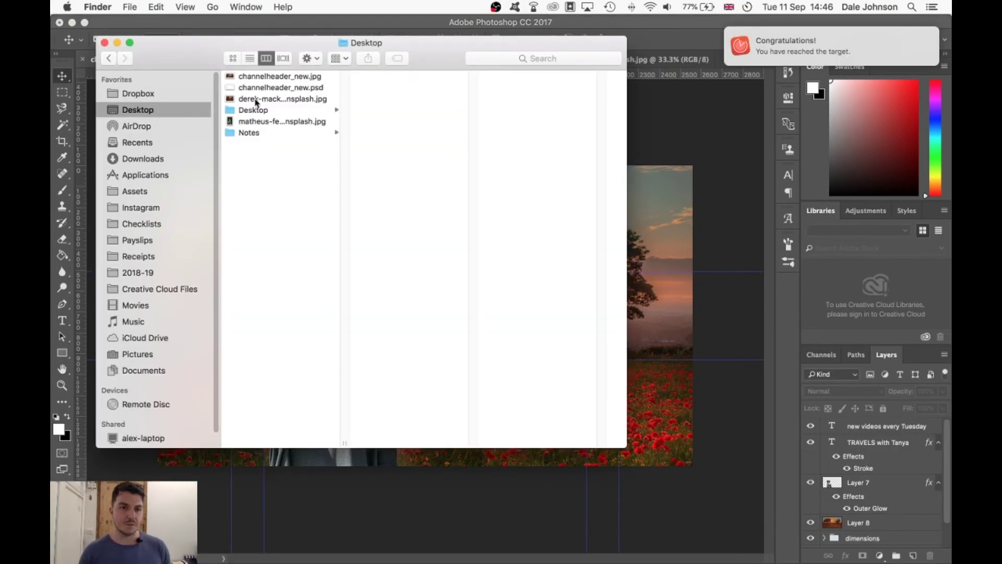
click(302, 99)
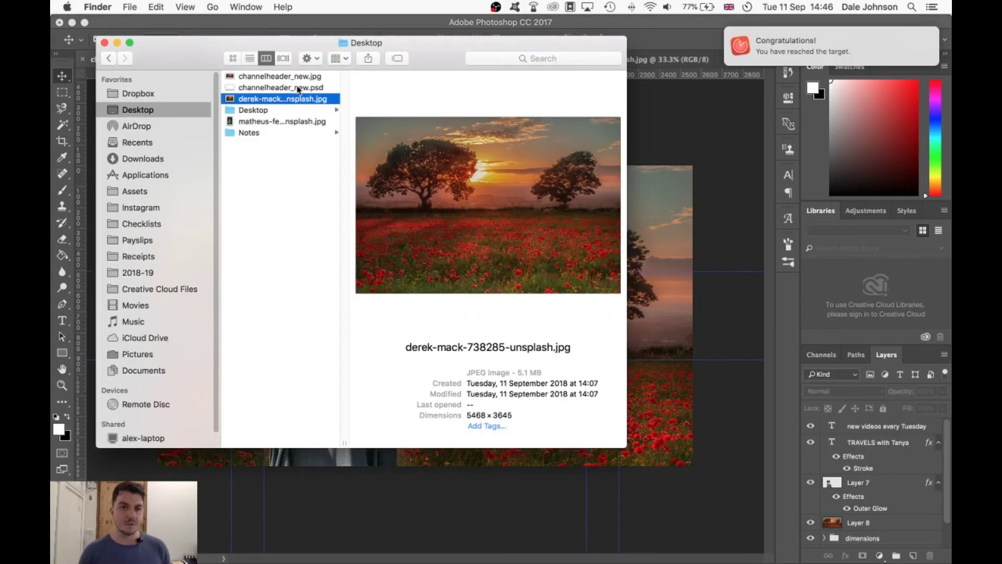
click(301, 79)
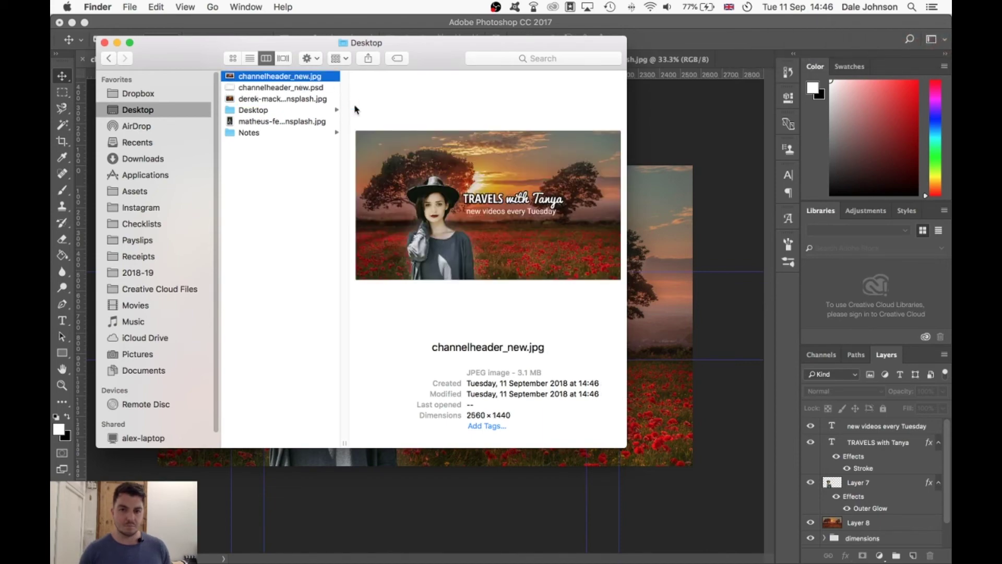
key(space)
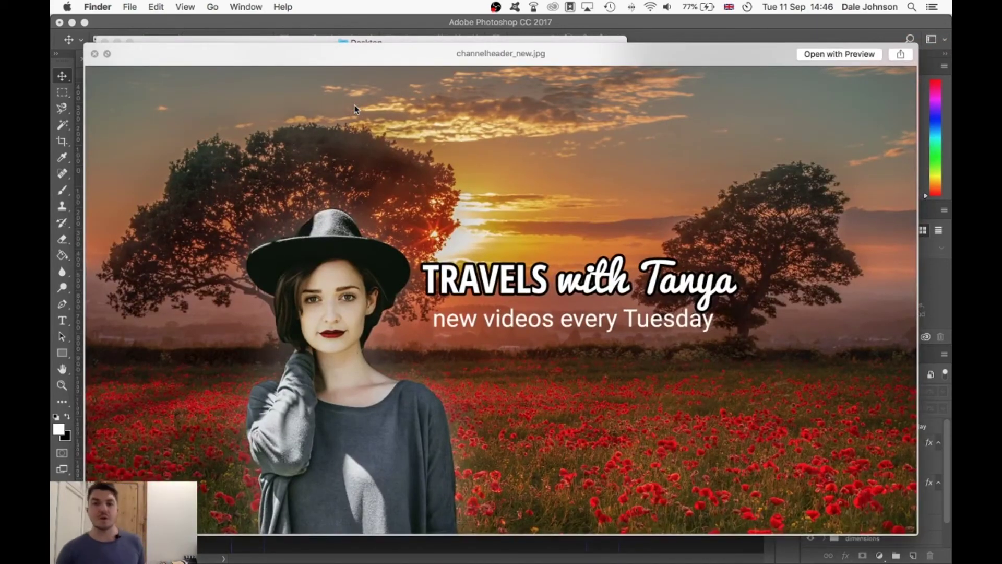
key(space)
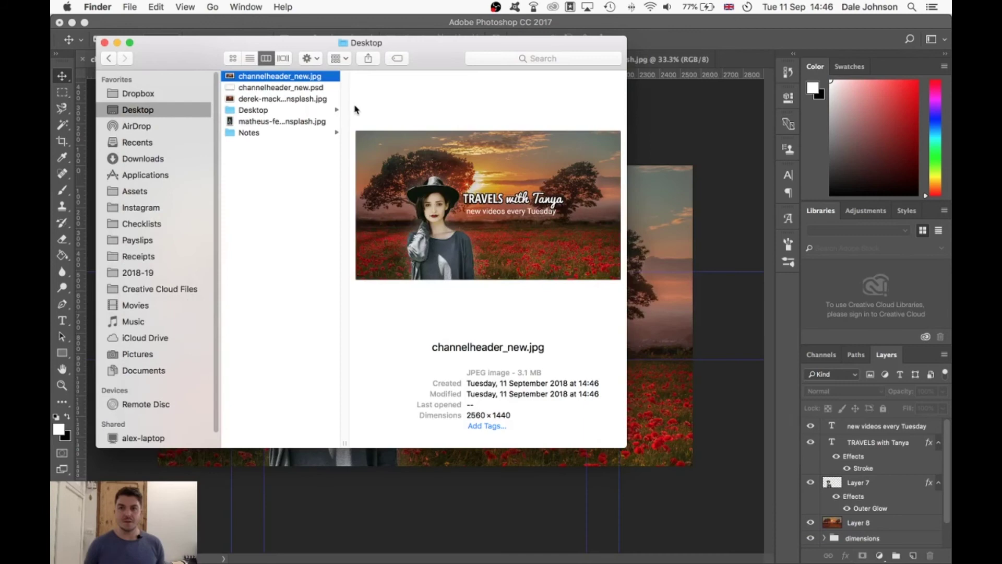
click(748, 5)
click(749, 5)
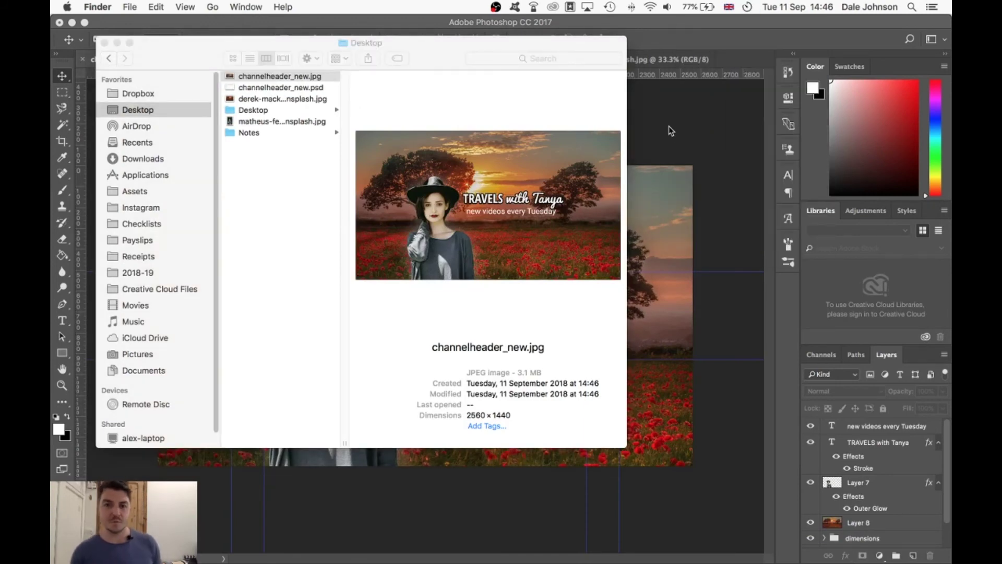
click(684, 130)
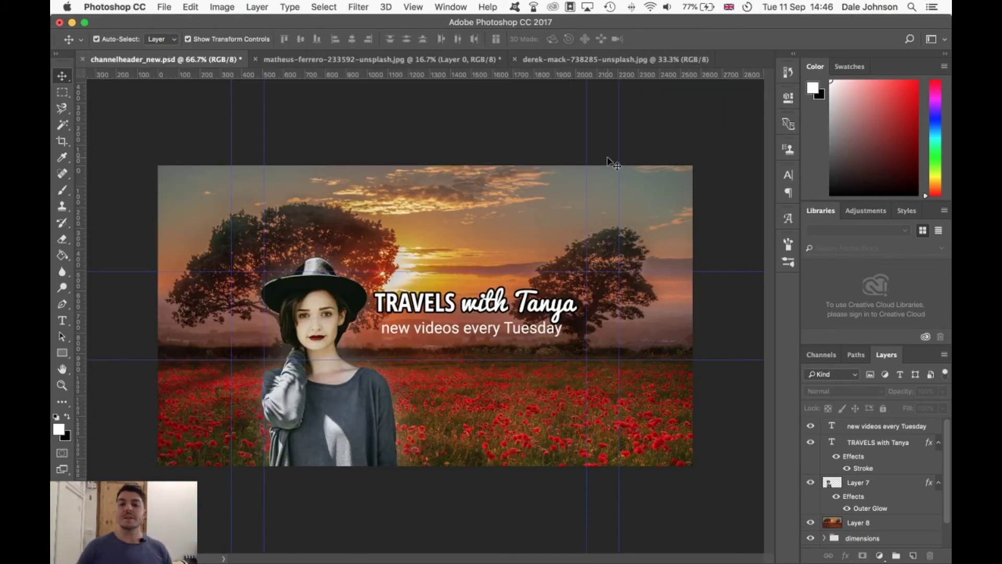